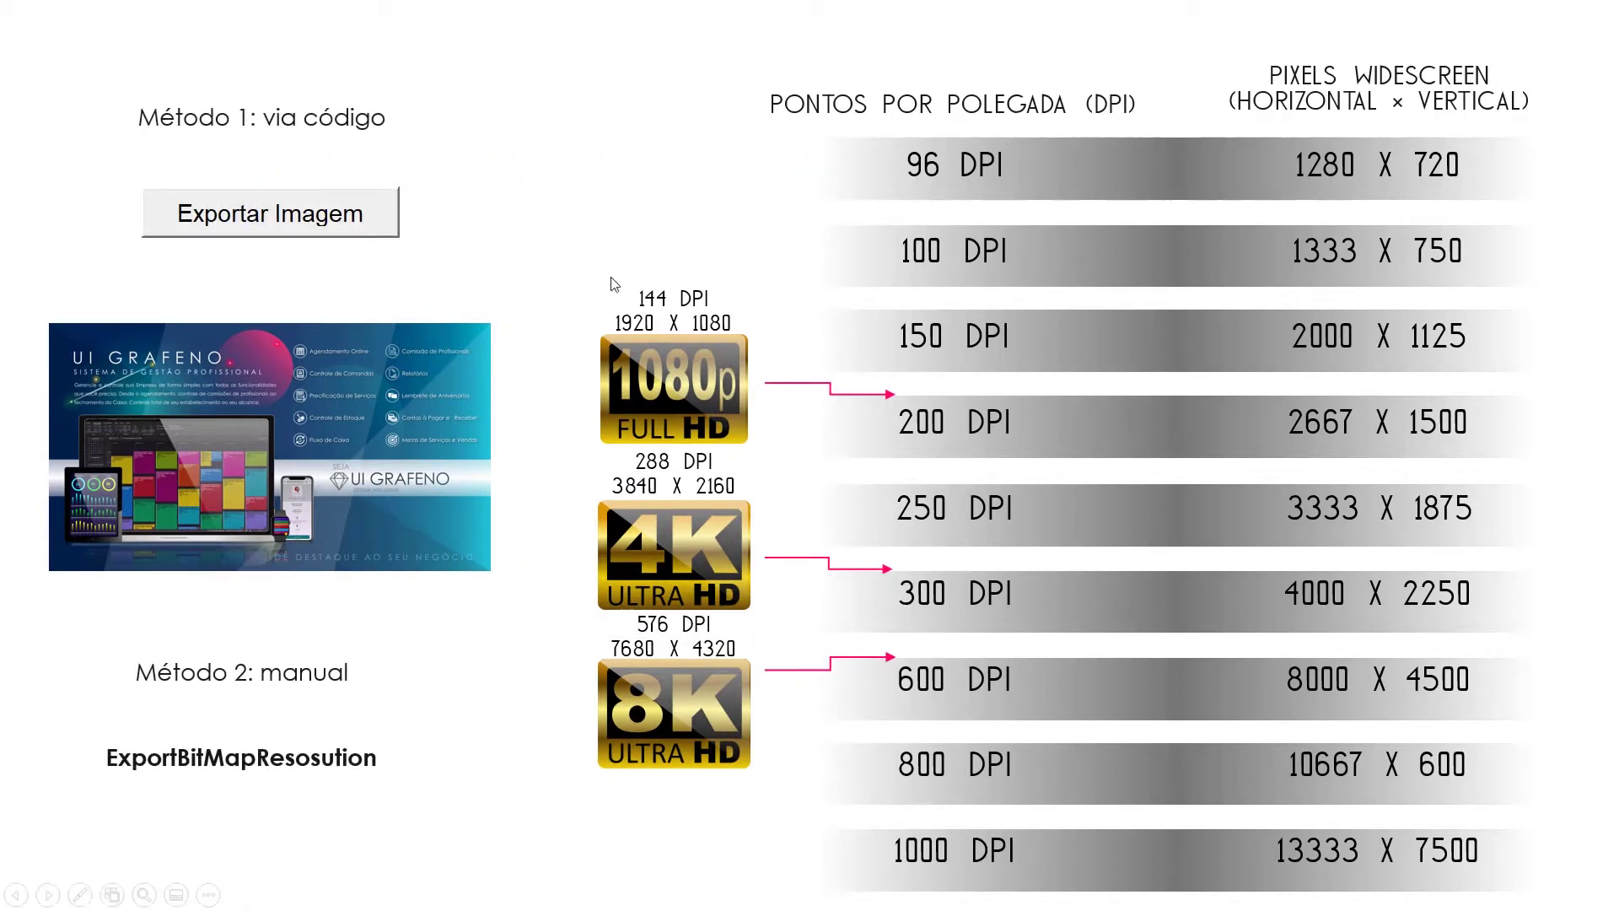
Export the slide through the Exportar Imagem form at 144 dpi (1080p), naming it 1080p
{"action": "left_click", "coordinate": [360, 224]}
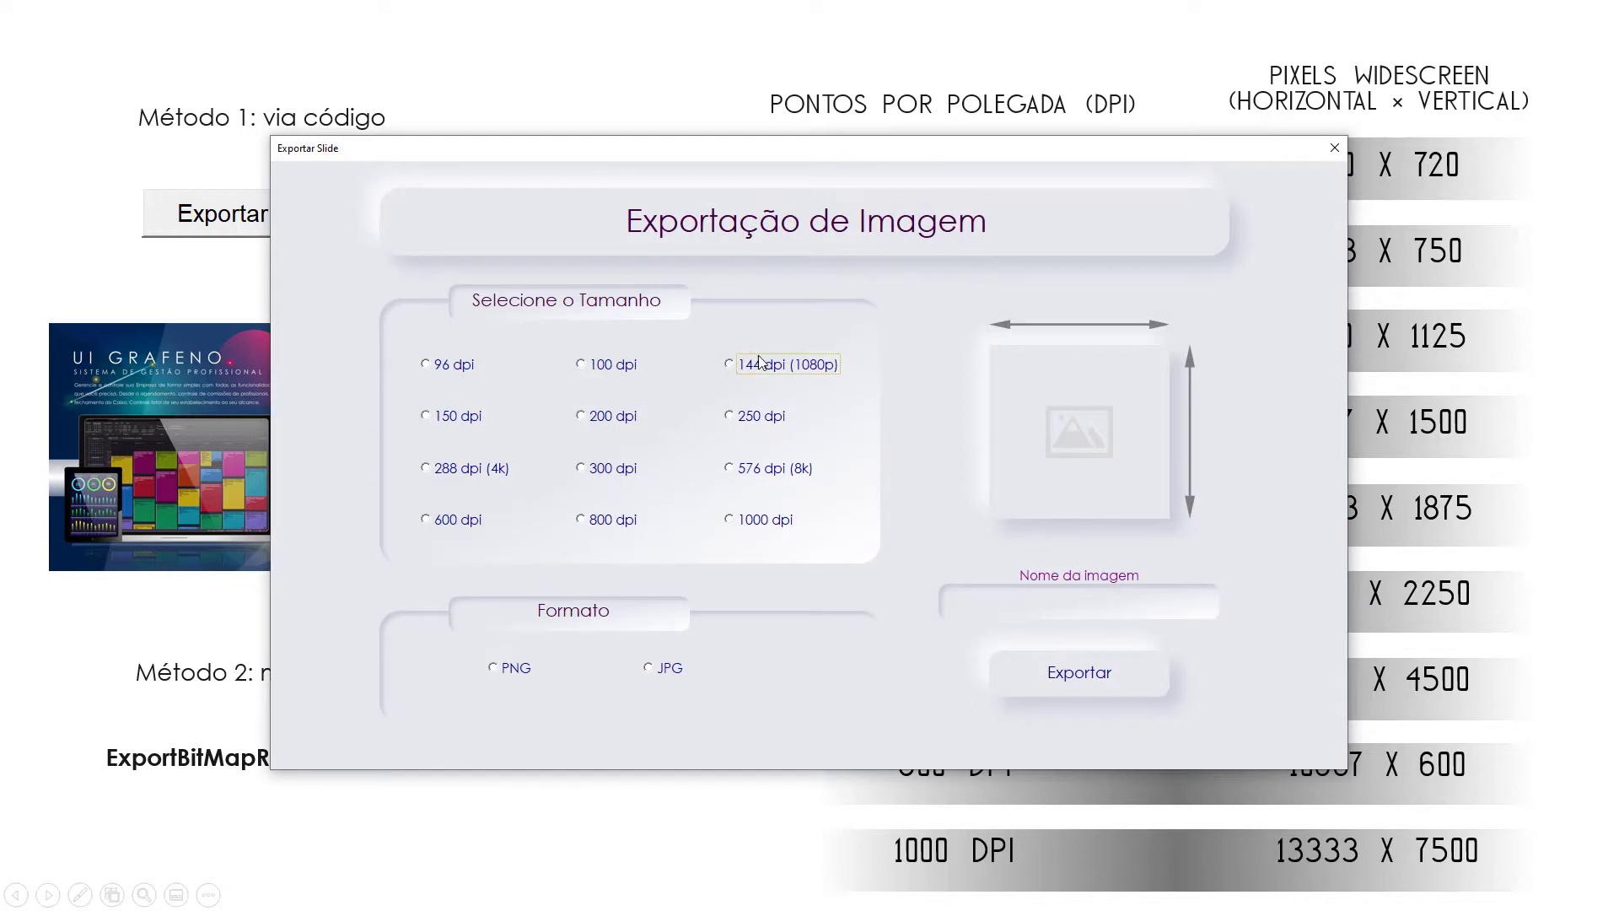
{"action": "left_click", "coordinate": [760, 363]}
{"action": "left_click", "coordinate": [1096, 601]}
{"action": "type", "text": "1080p"}
{"action": "left_click", "coordinate": [1144, 679]}
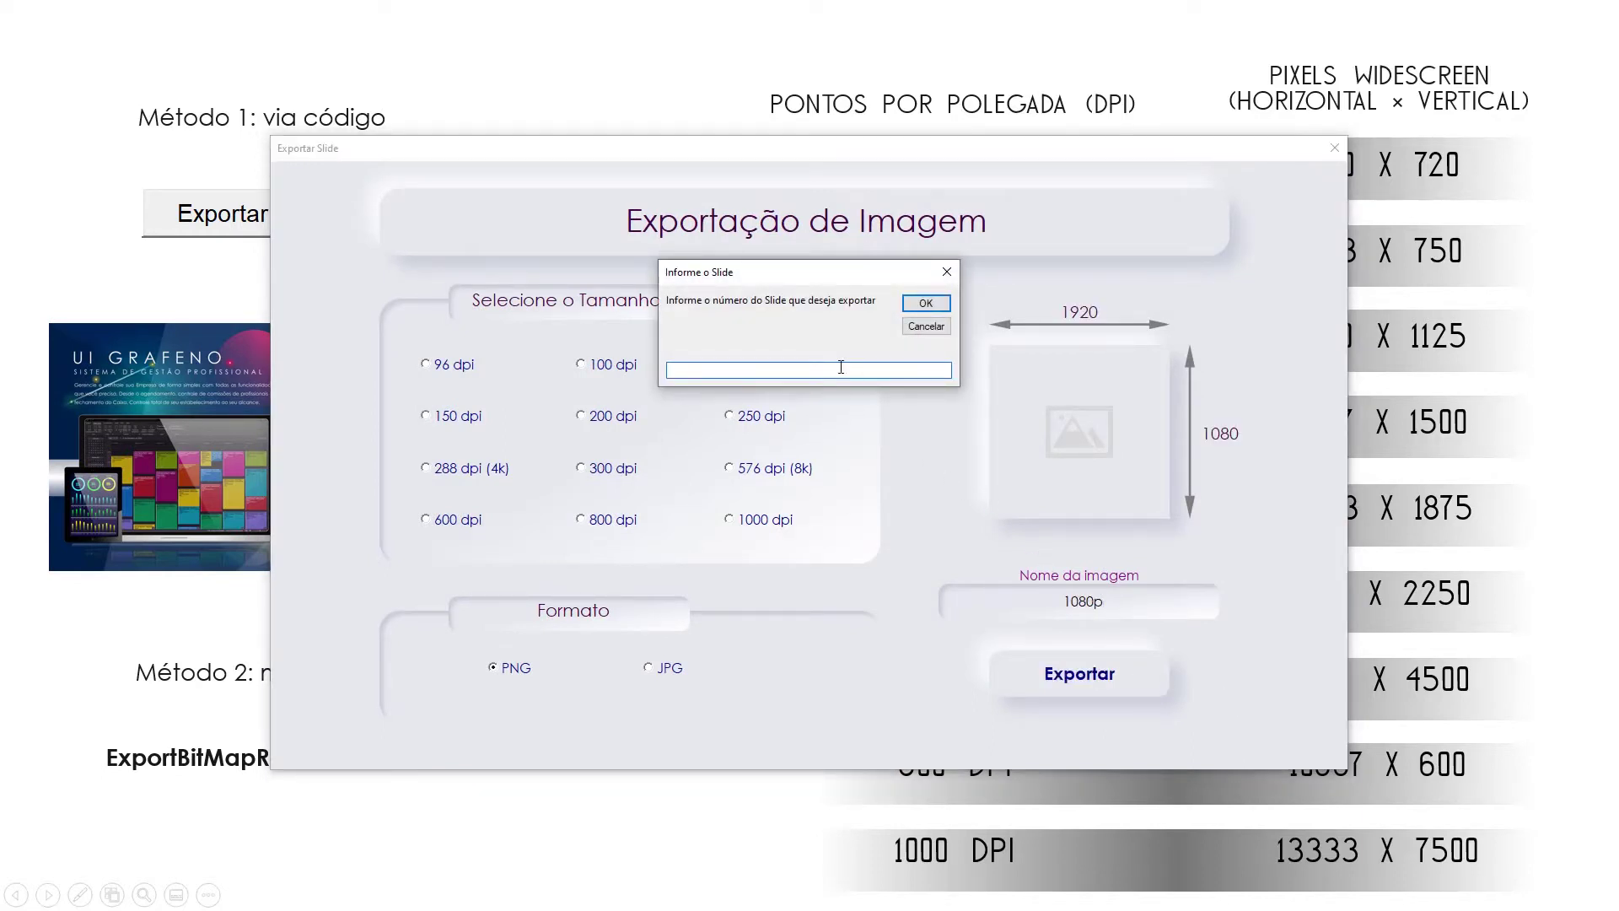
{"action": "left_click", "coordinate": [925, 302]}
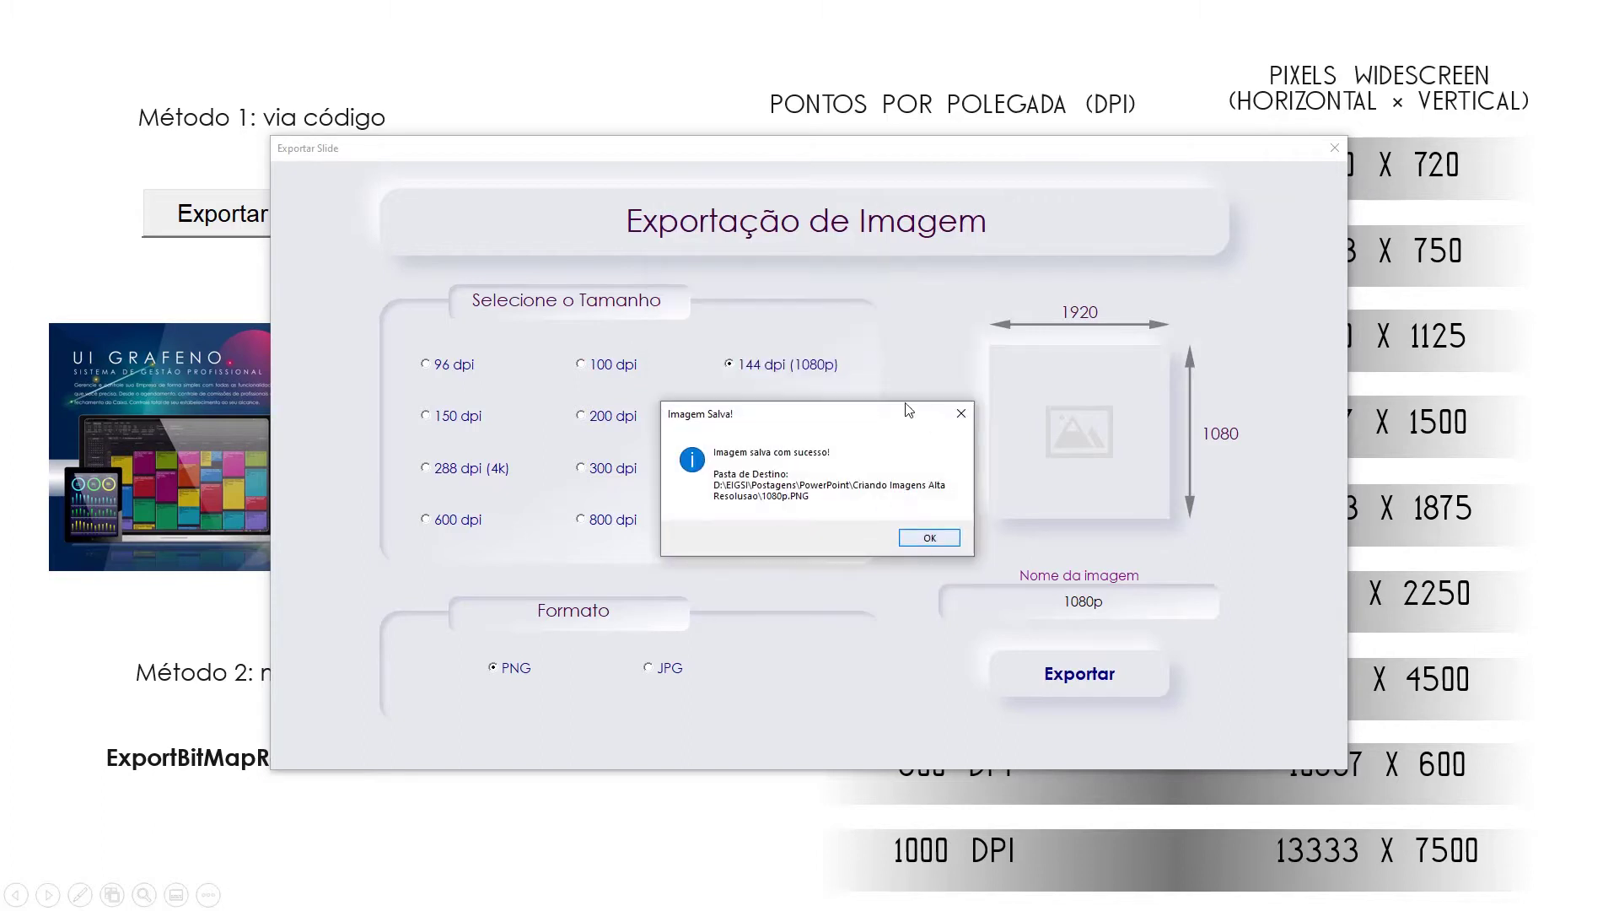
{"action": "left_click", "coordinate": [930, 542]}
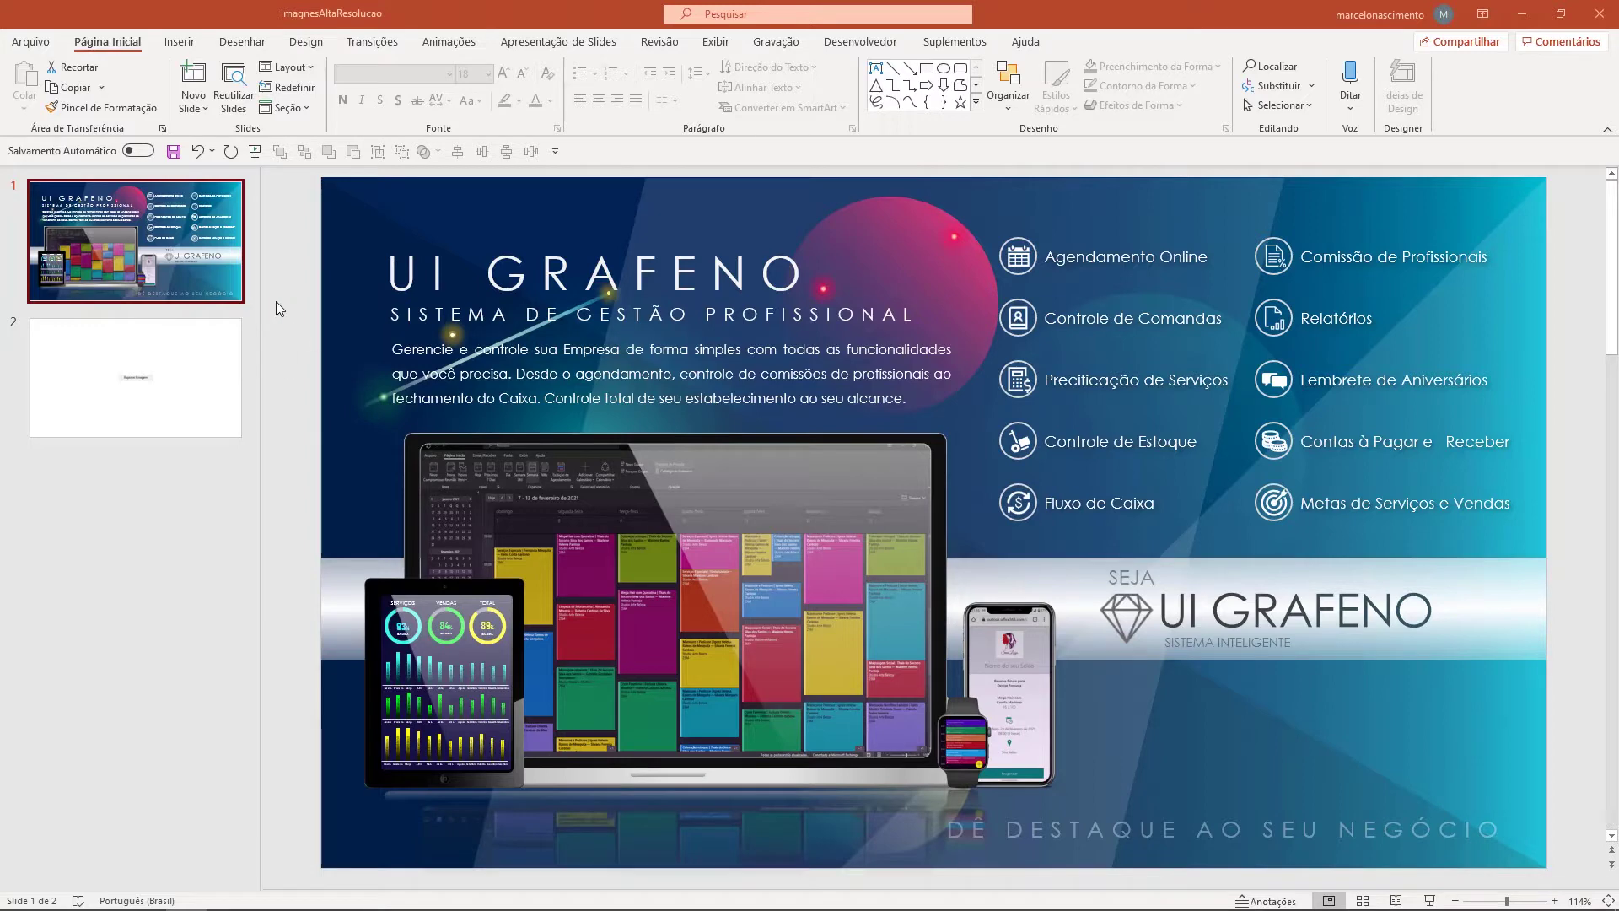
{"action": "right_click", "coordinate": [184, 314]}
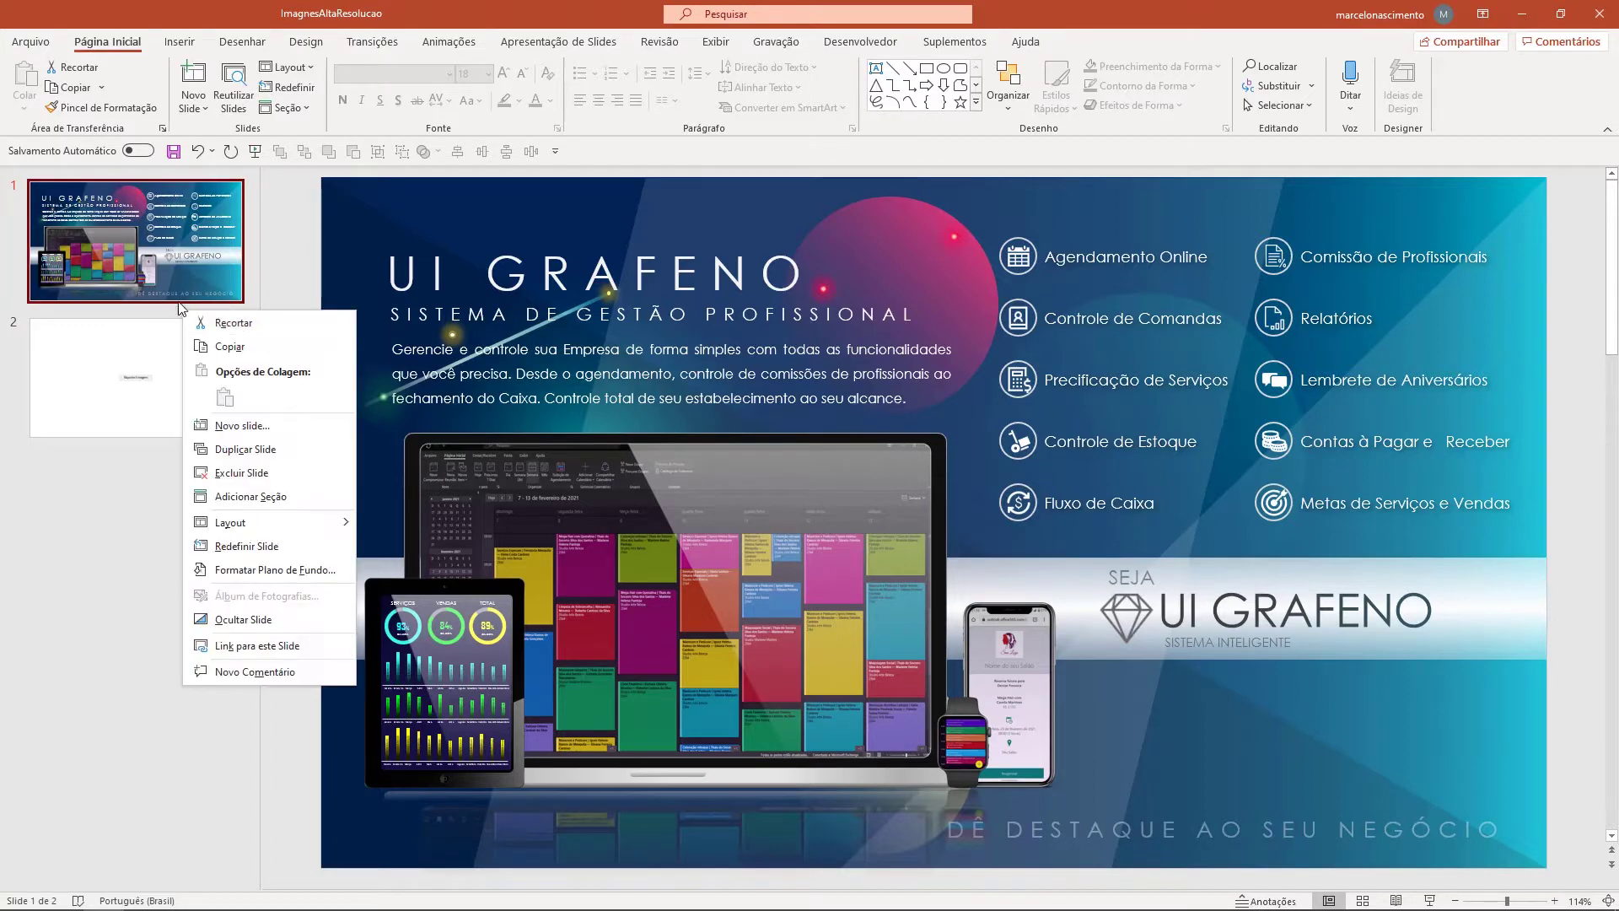
{"action": "left_click", "coordinate": [155, 316]}
{"action": "right_click", "coordinate": [154, 316]}
{"action": "key", "text": "ctrl+v"}
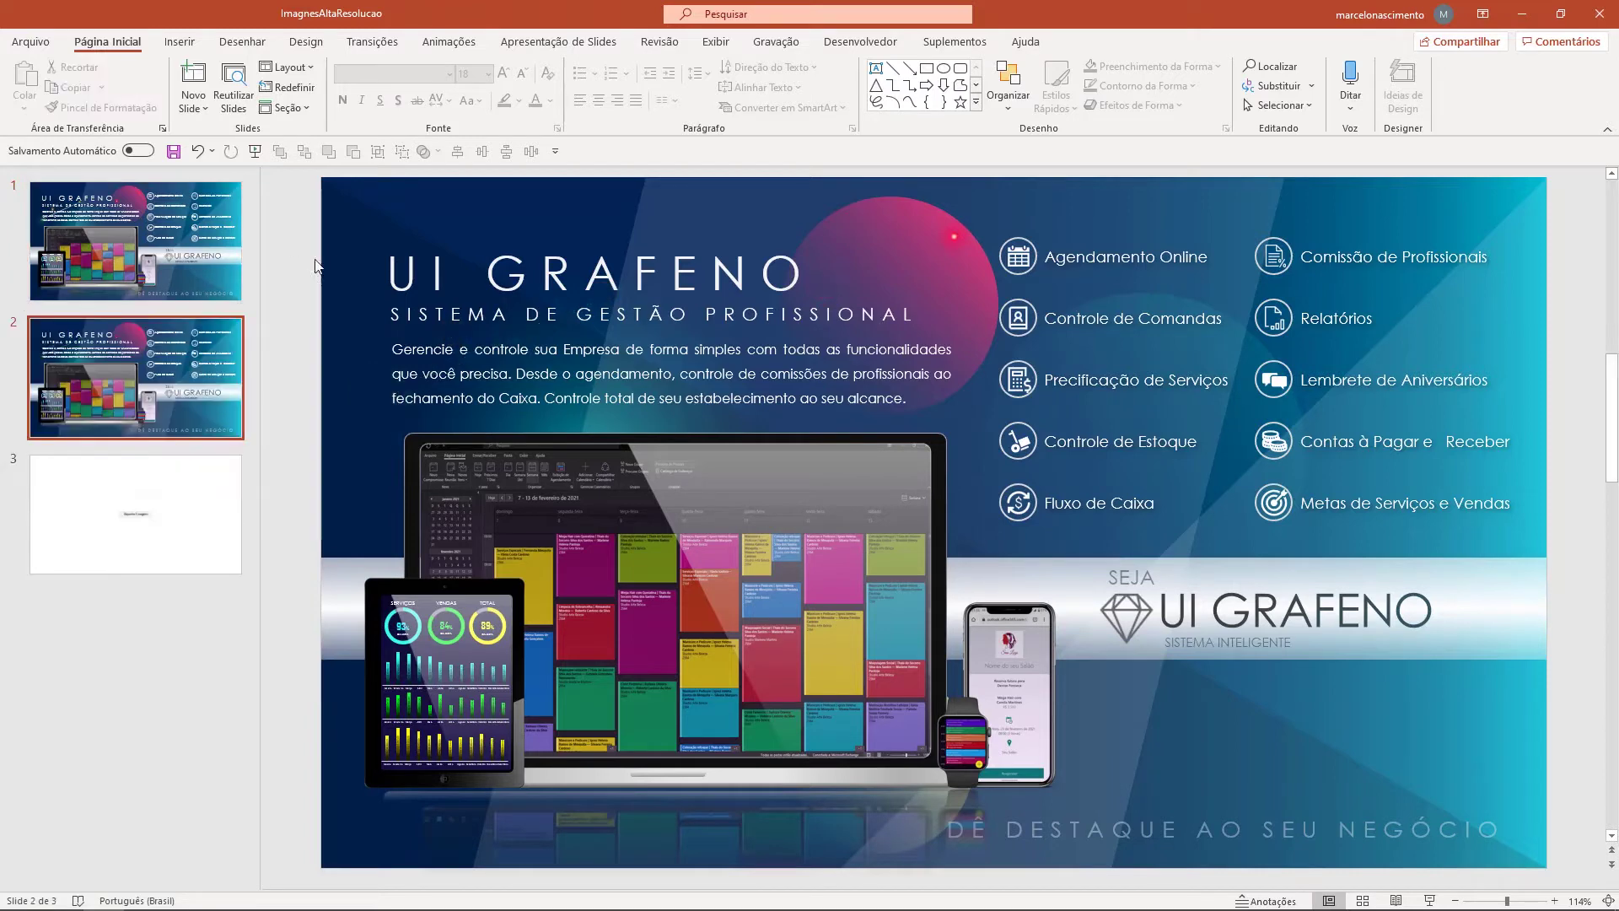
{"action": "left_click_drag", "start_coordinate": [291, 211], "coordinate": [1207, 856]}
{"action": "key", "text": "Delete"}
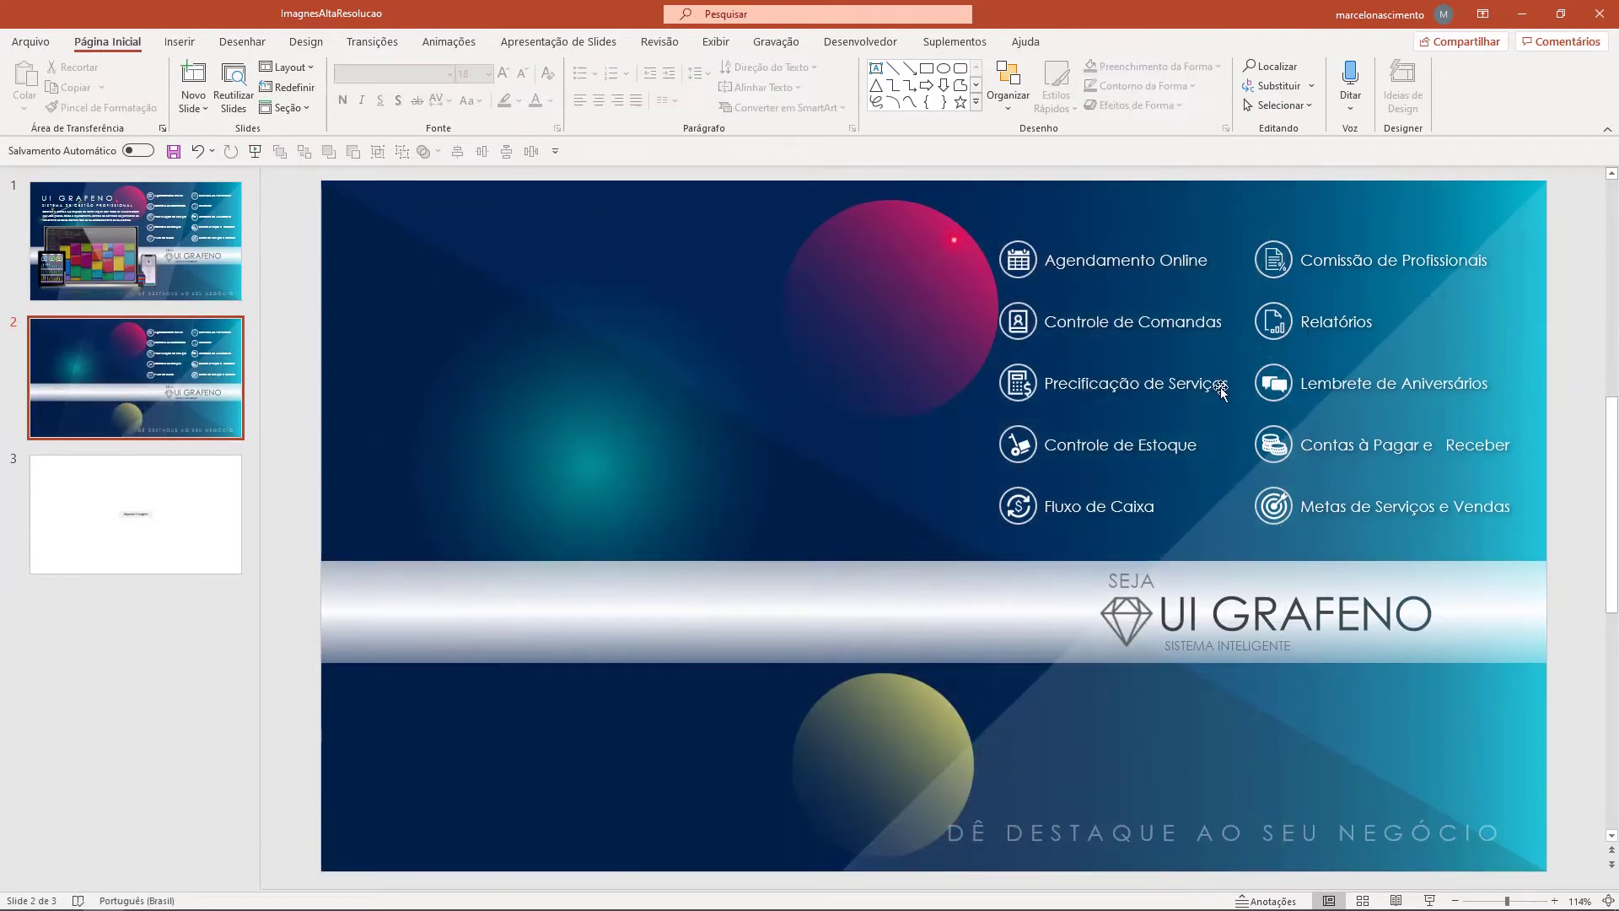
{"action": "left_click", "coordinate": [969, 318]}
{"action": "key", "text": "Delete"}
{"action": "left_click", "coordinate": [979, 329]}
{"action": "key", "text": "Delete"}
{"action": "left_click", "coordinate": [849, 408]}
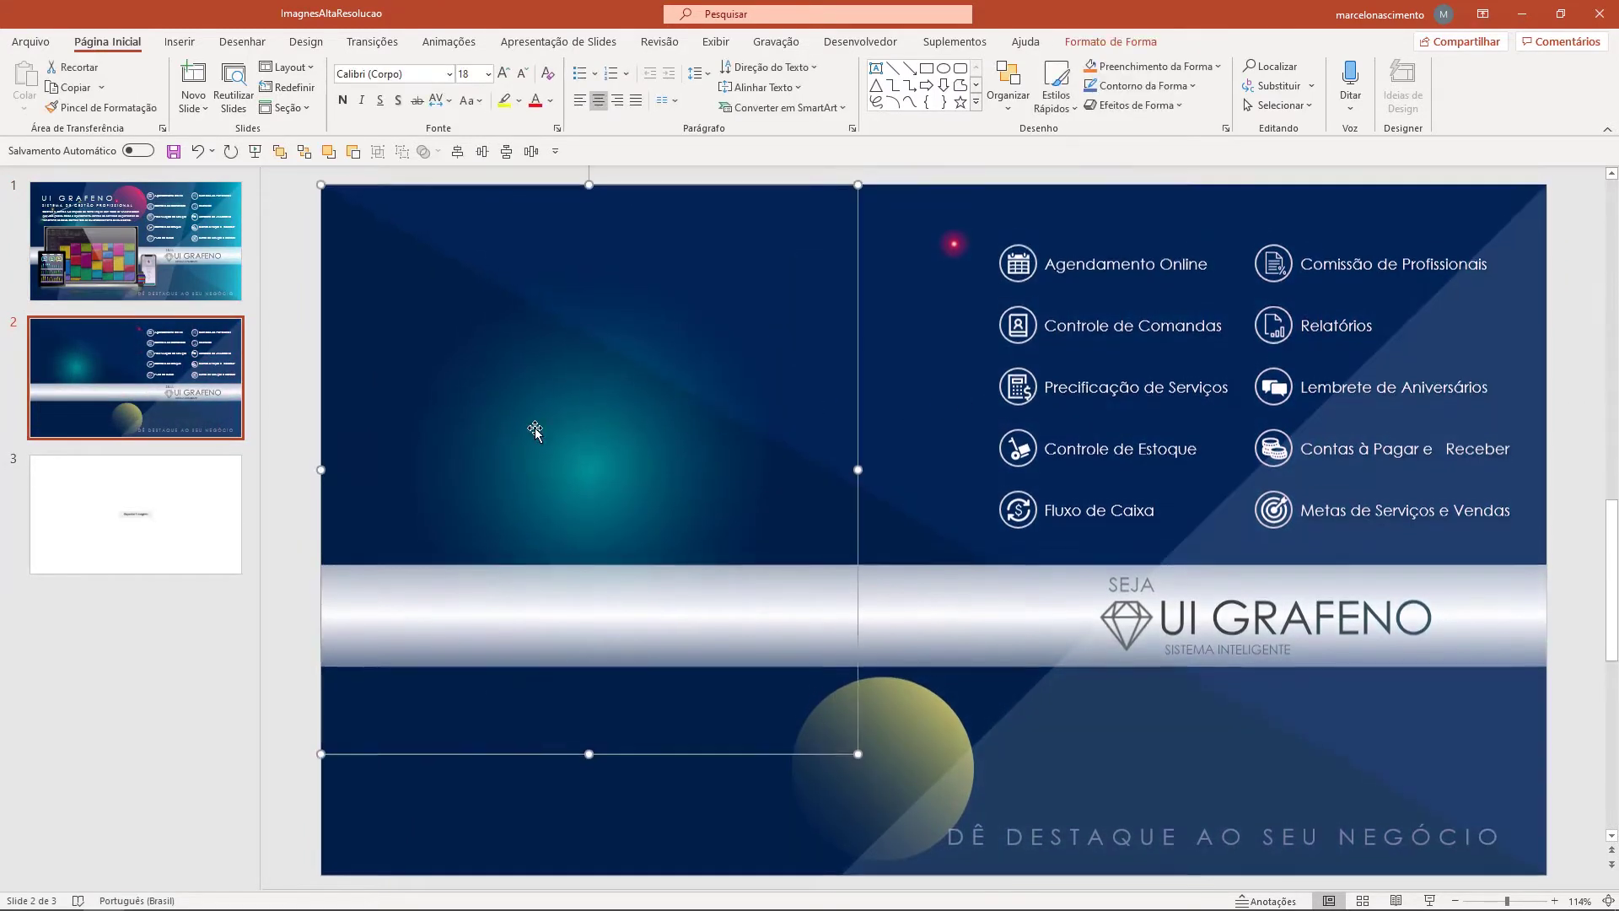
{"action": "left_click", "coordinate": [198, 414]}
{"action": "key", "text": "Delete"}
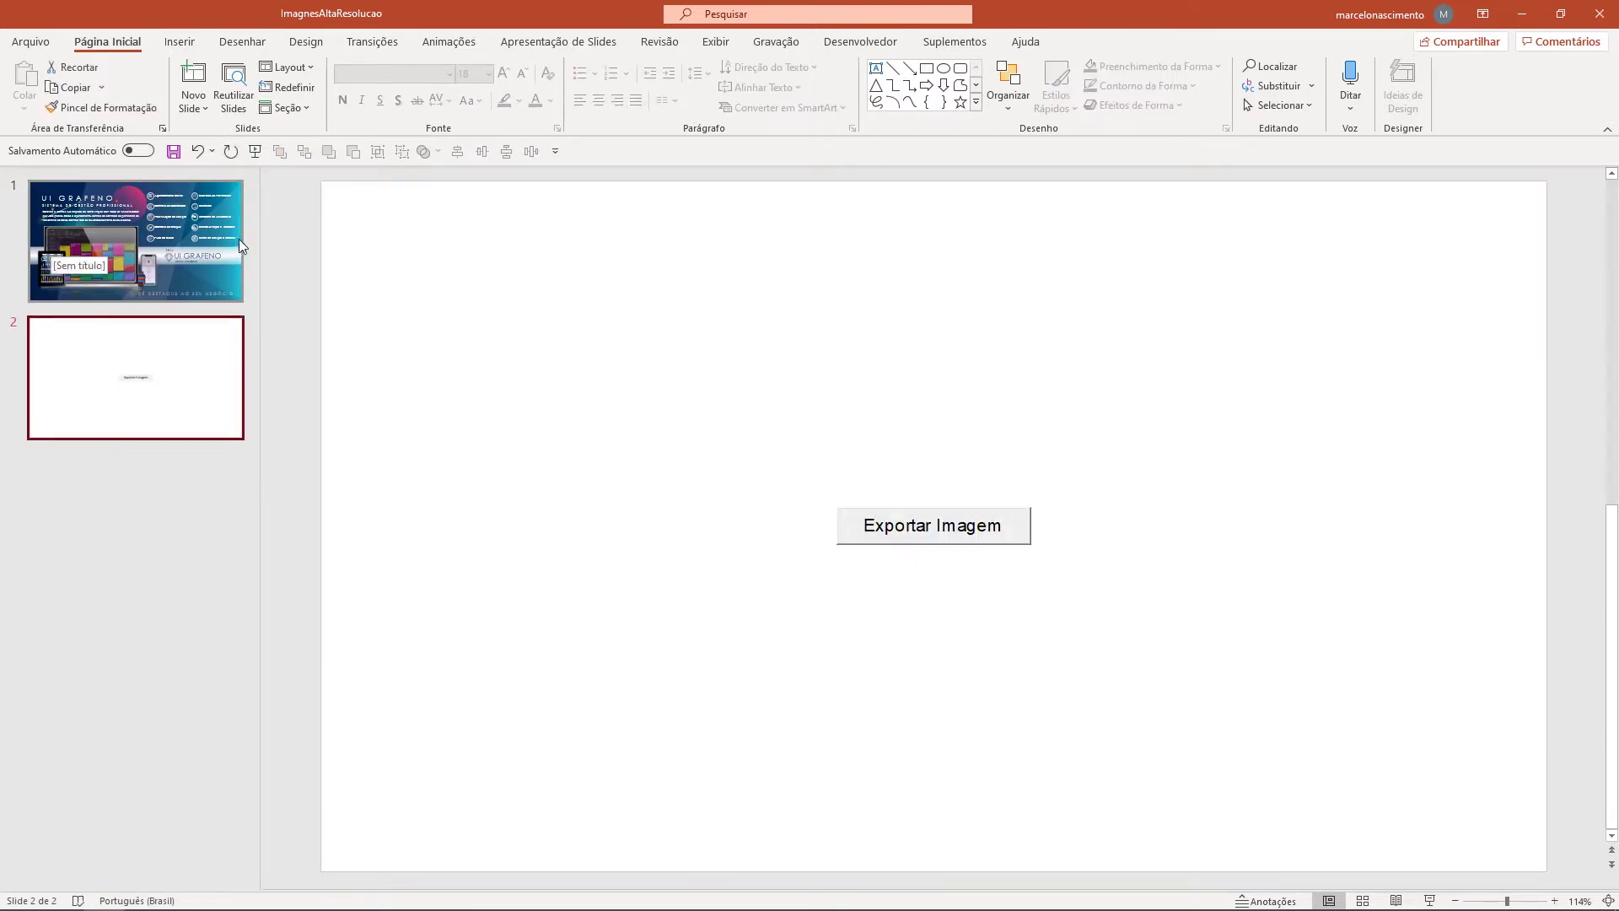
{"action": "left_click", "coordinate": [155, 256]}
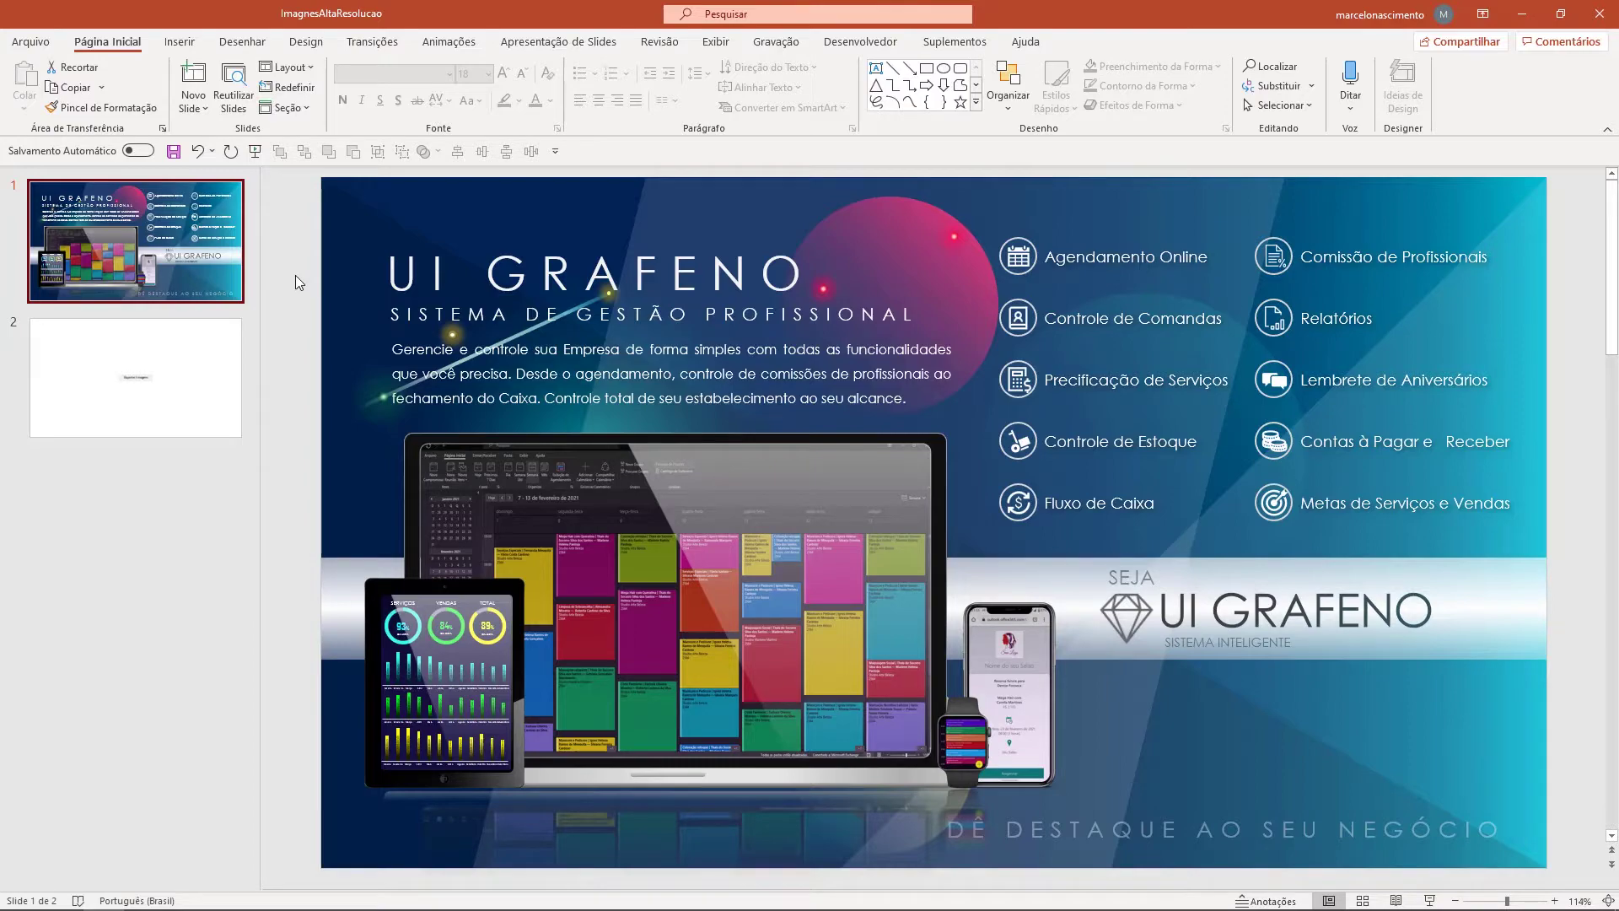
Use Save As to save only the current slide as a PNG named padrao
{"action": "left_click", "coordinate": [39, 43]}
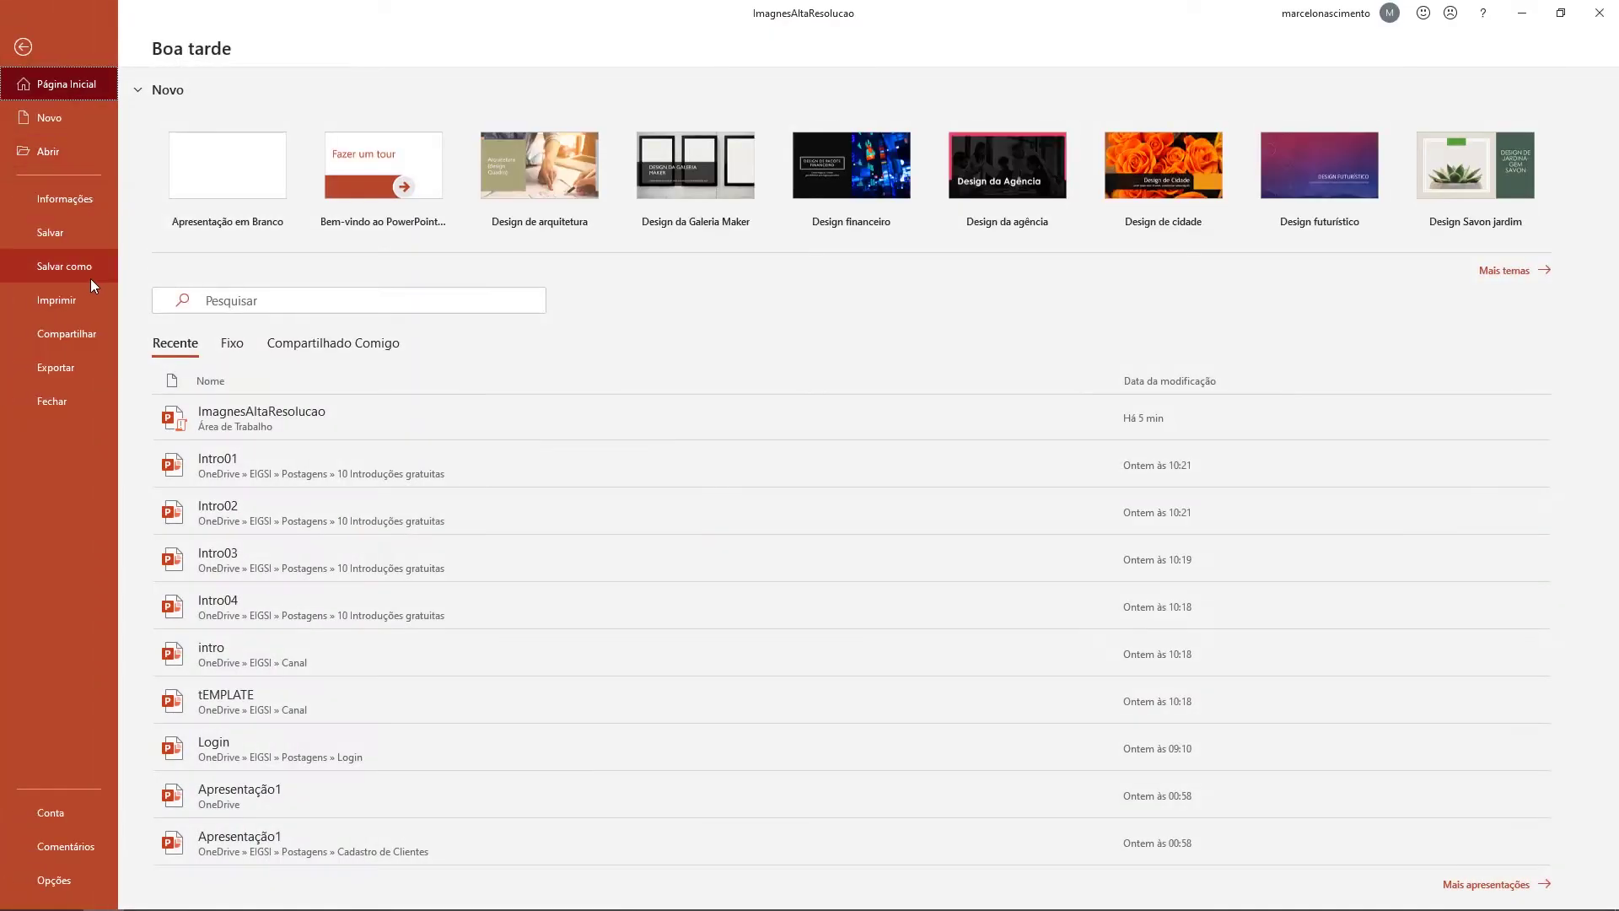
{"action": "left_click", "coordinate": [67, 267]}
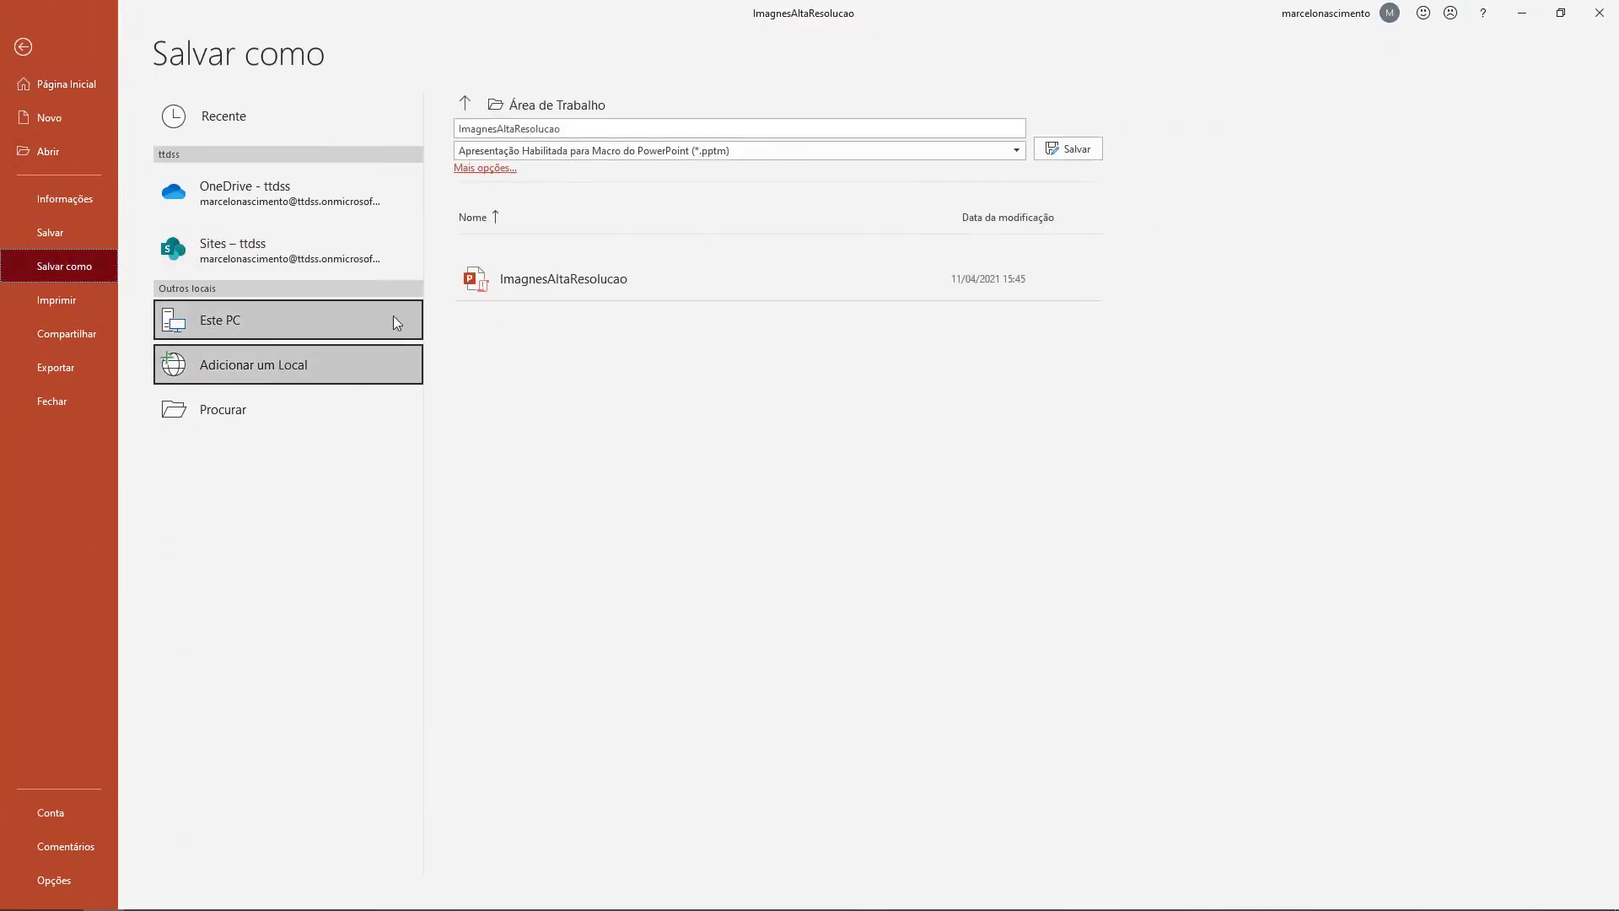
{"action": "left_click", "coordinate": [485, 168]}
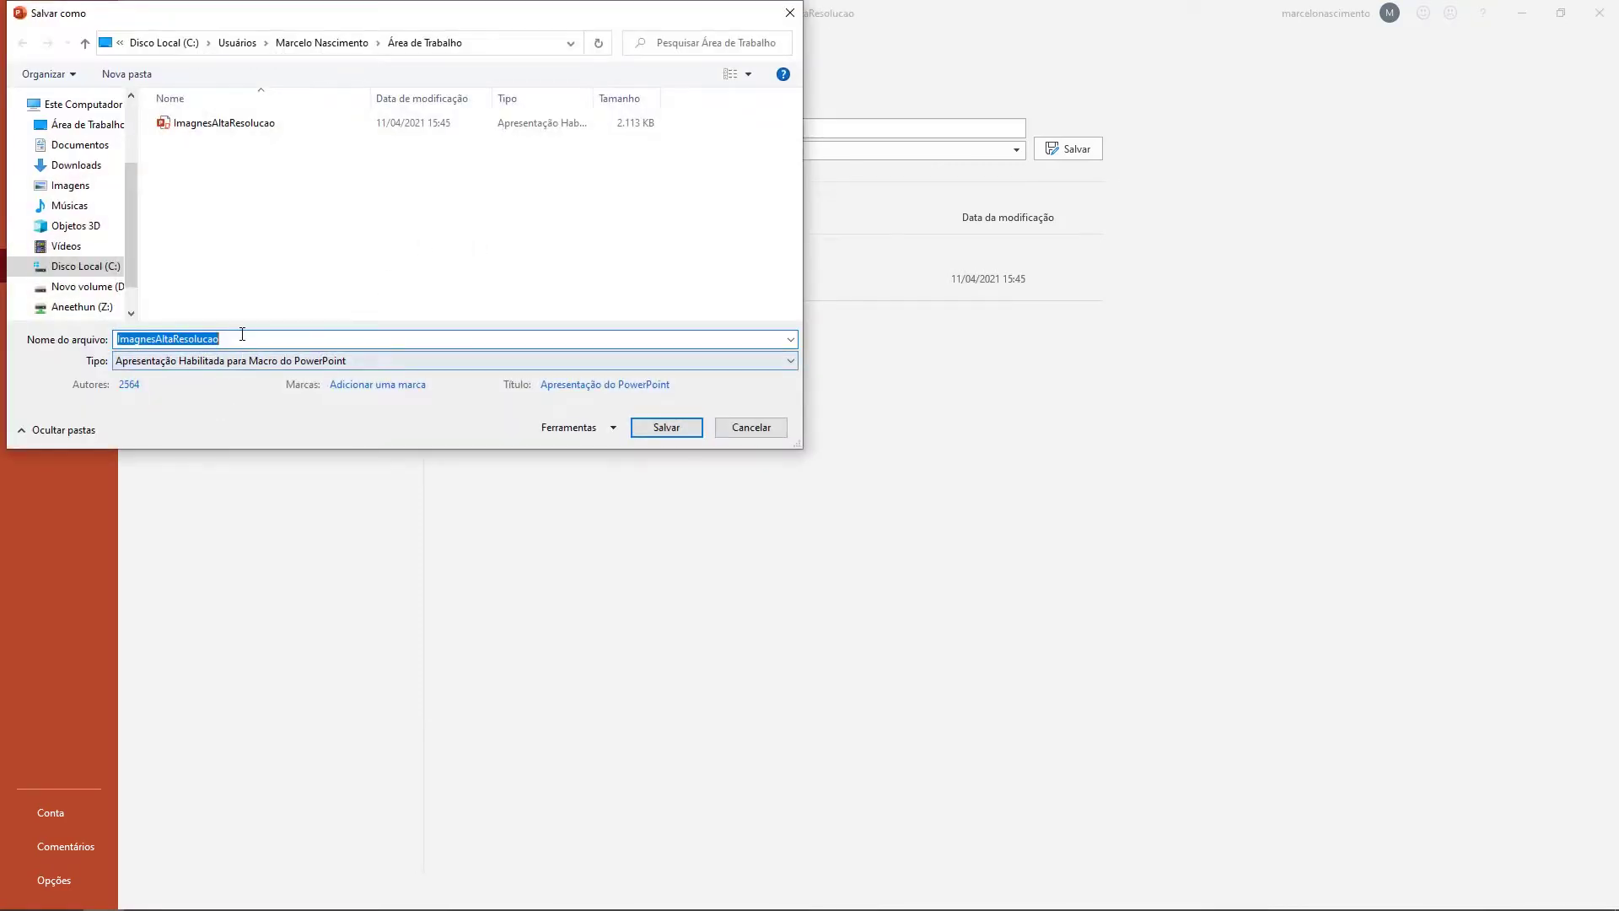
{"action": "left_click", "coordinate": [247, 361]}
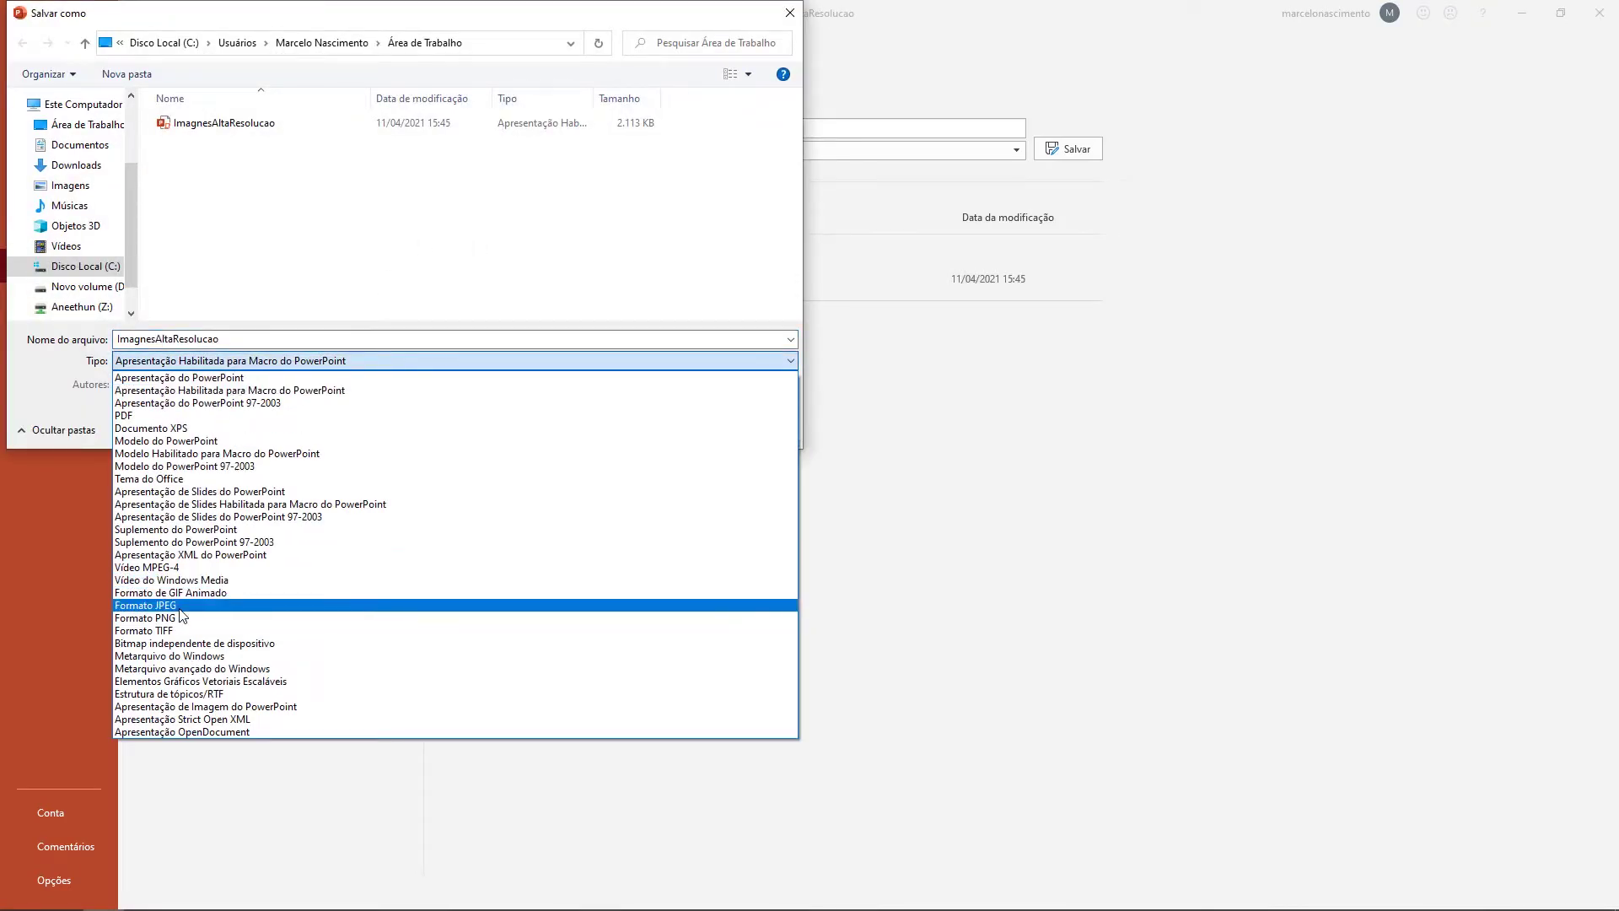
{"action": "left_click", "coordinate": [182, 621]}
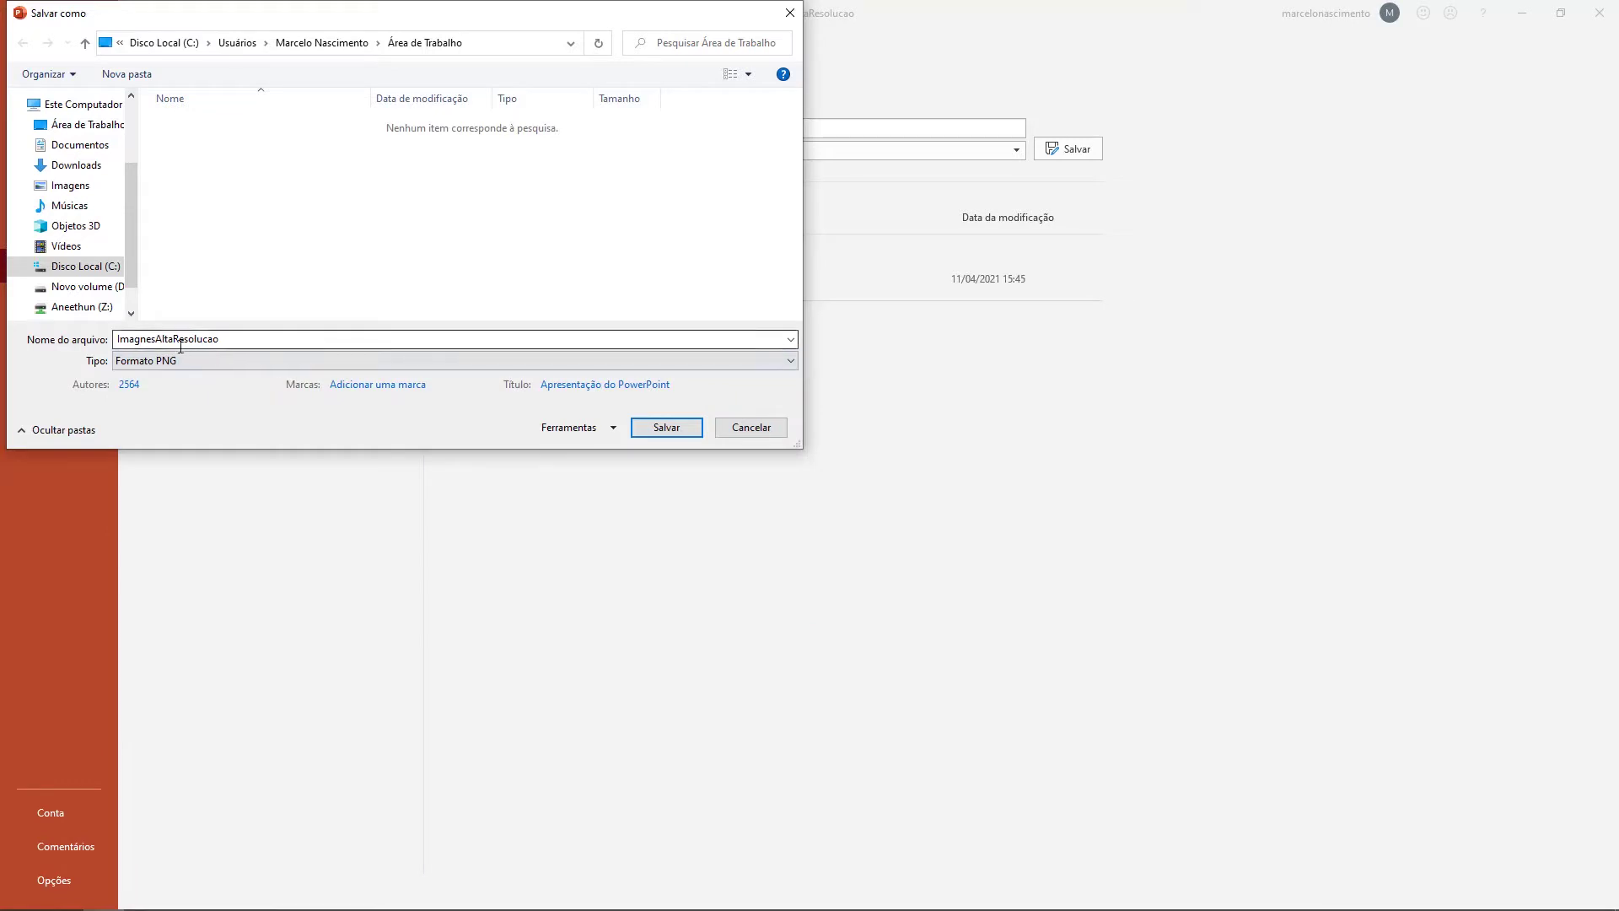
{"action": "double_click", "coordinate": [231, 337]}
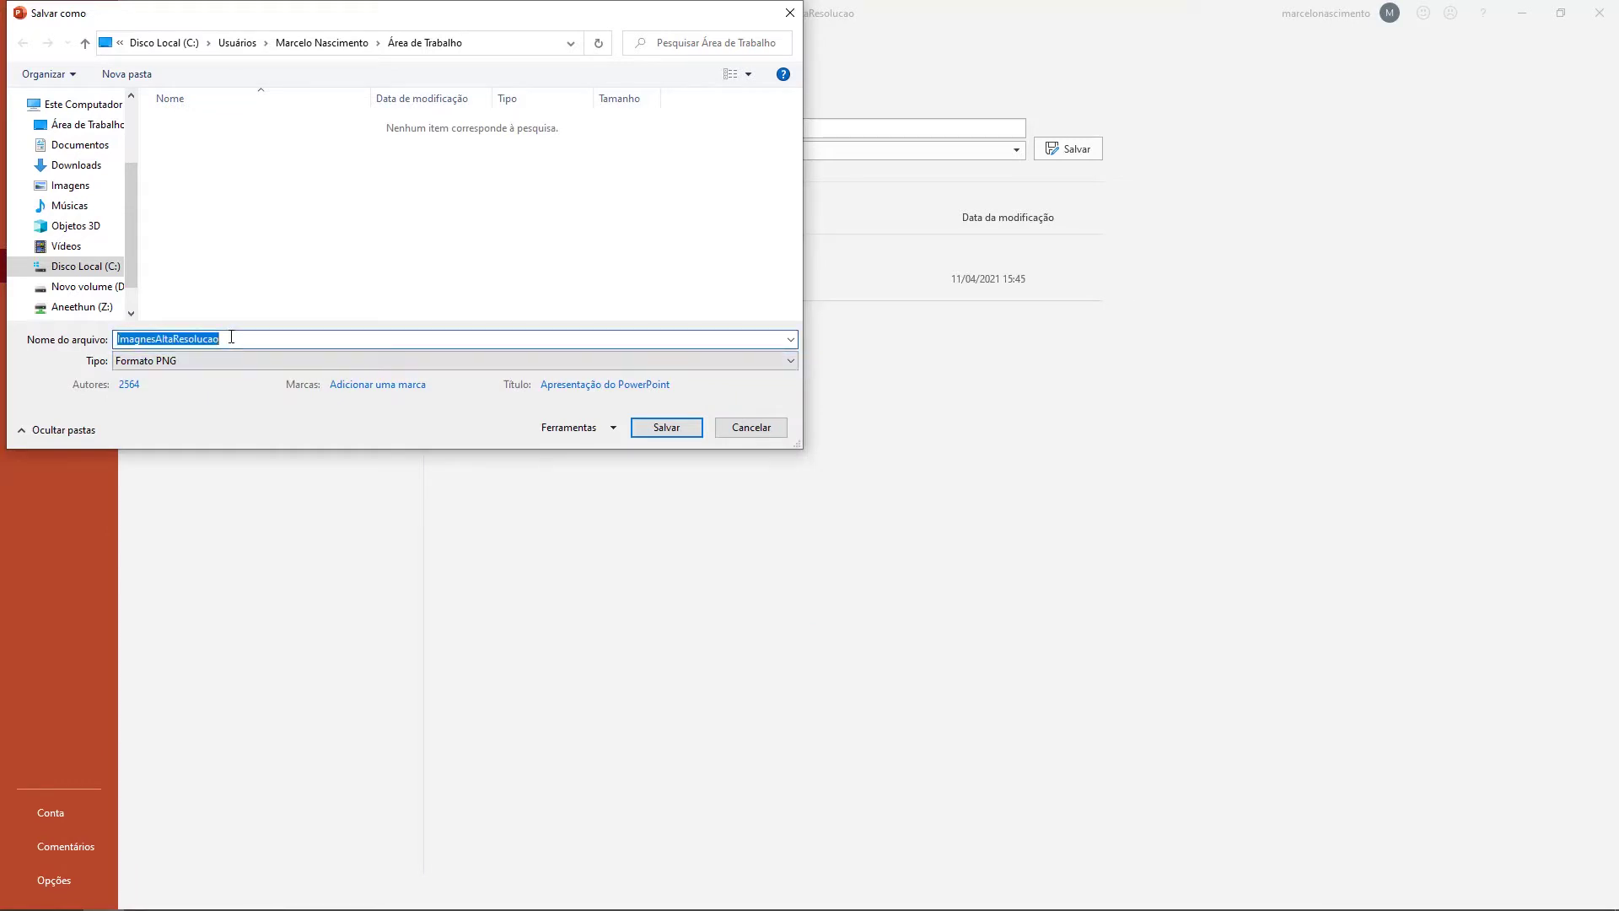
{"action": "type", "text": "padrao"}
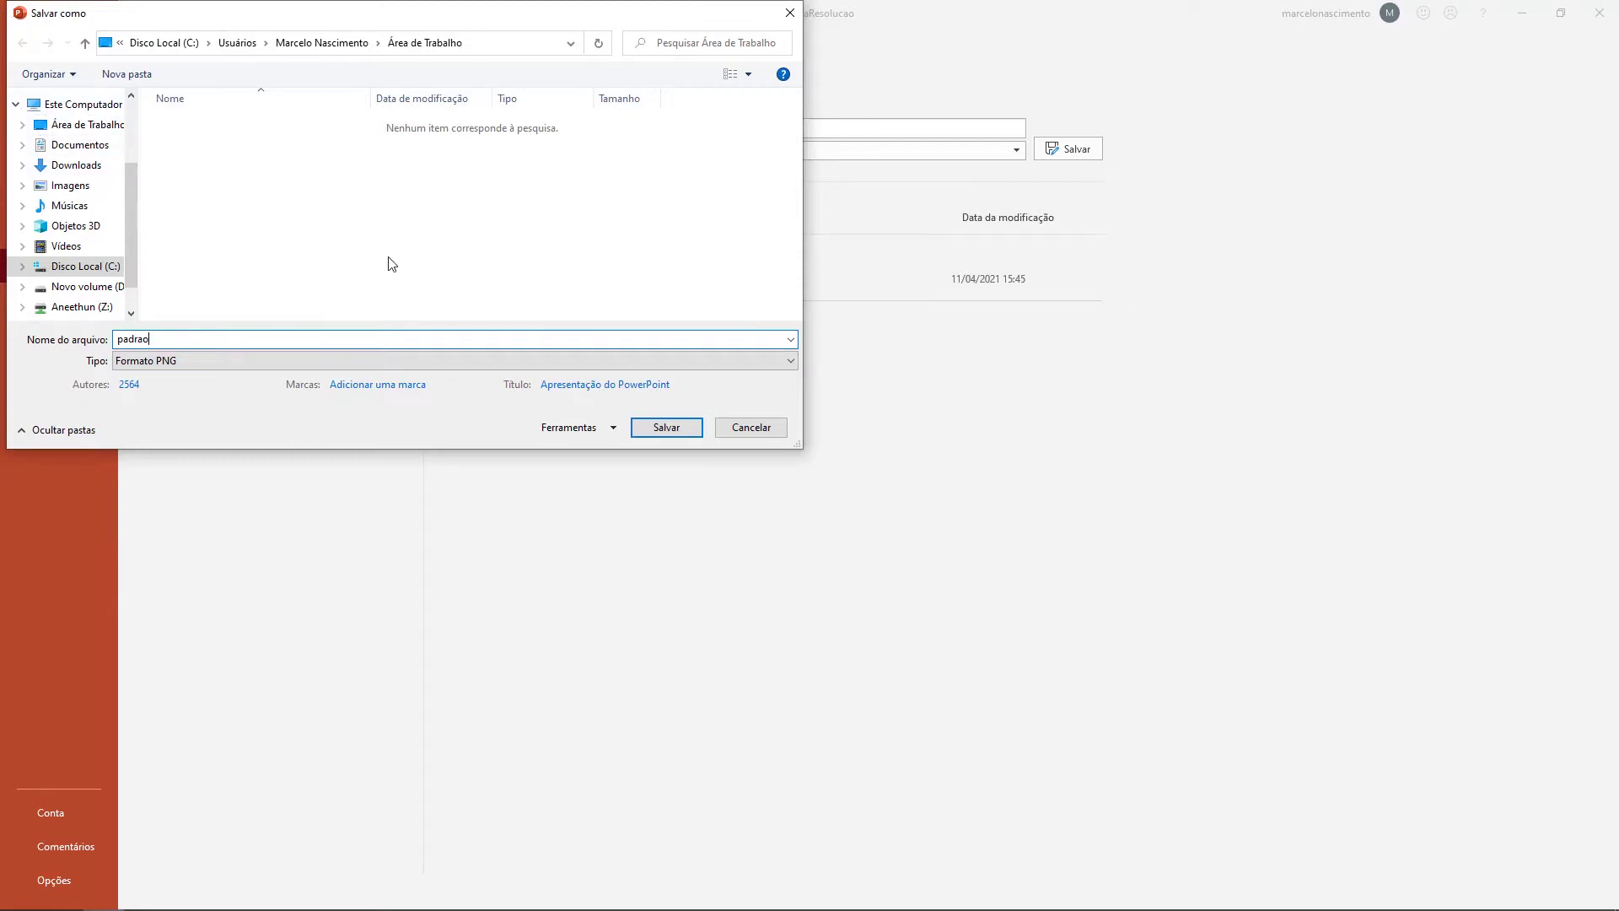
{"action": "left_click", "coordinate": [662, 427]}
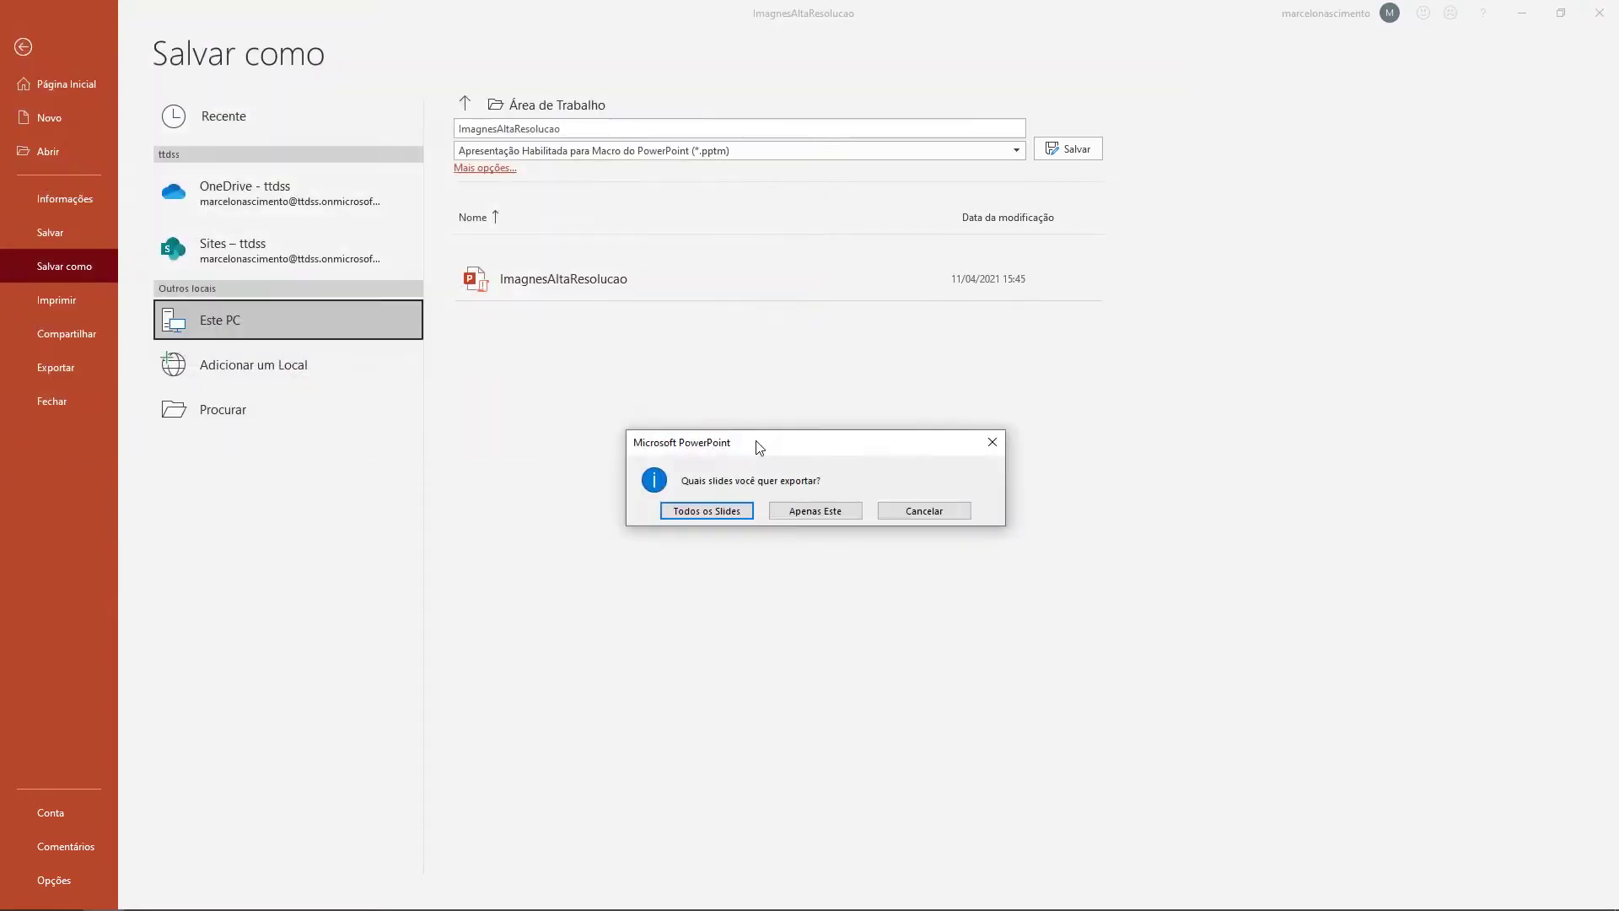
{"action": "left_click", "coordinate": [829, 512]}
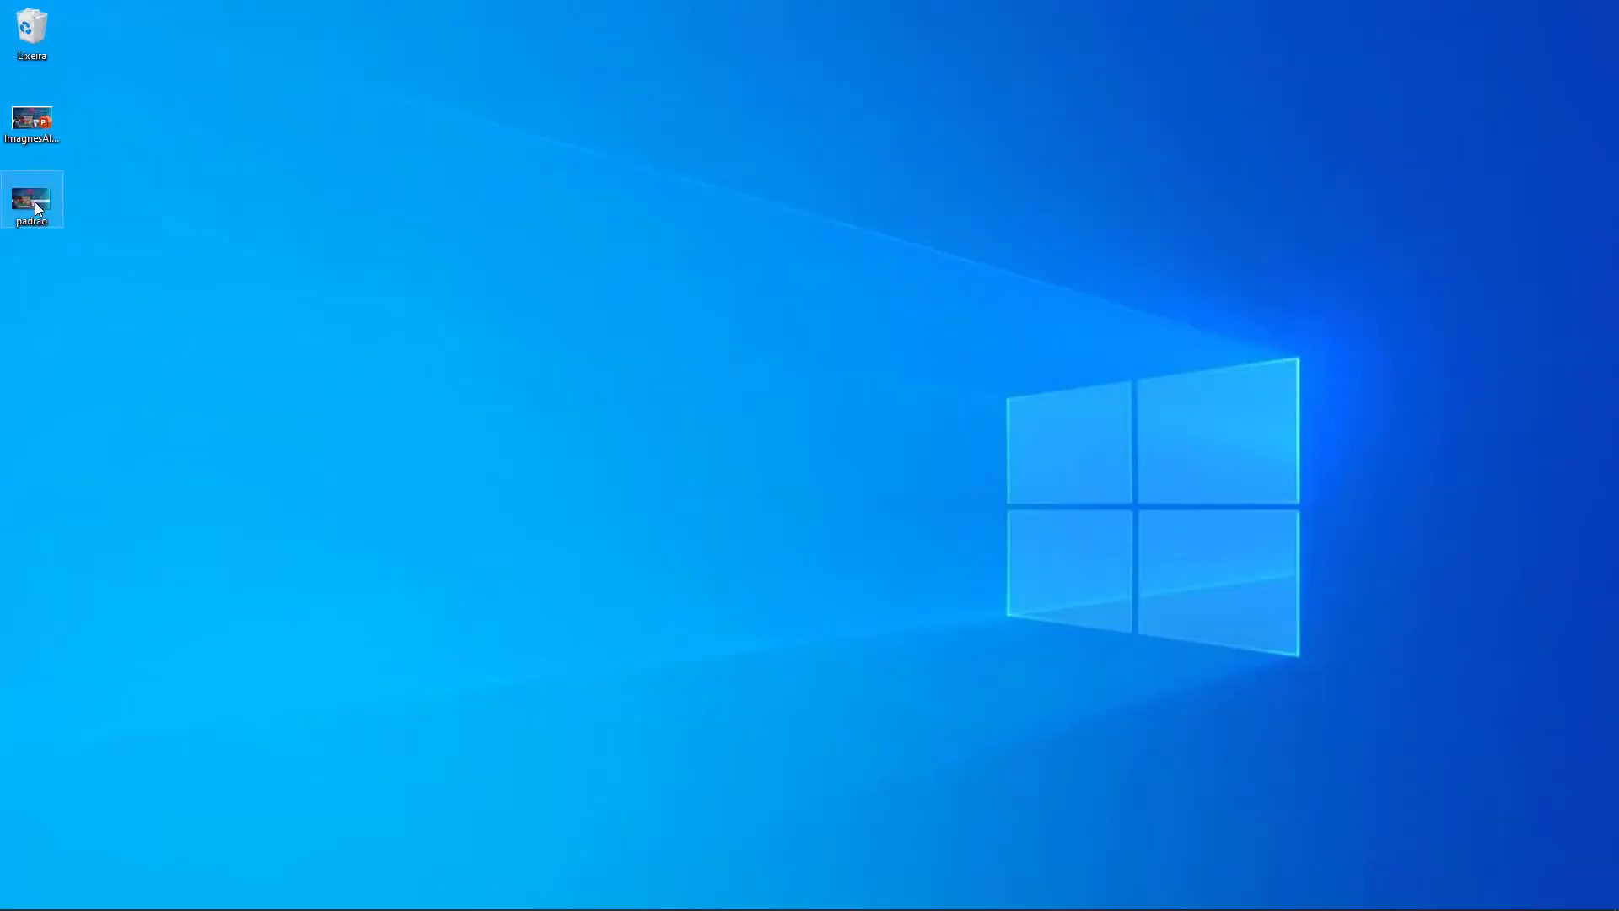
{"action": "right_click", "coordinate": [33, 201]}
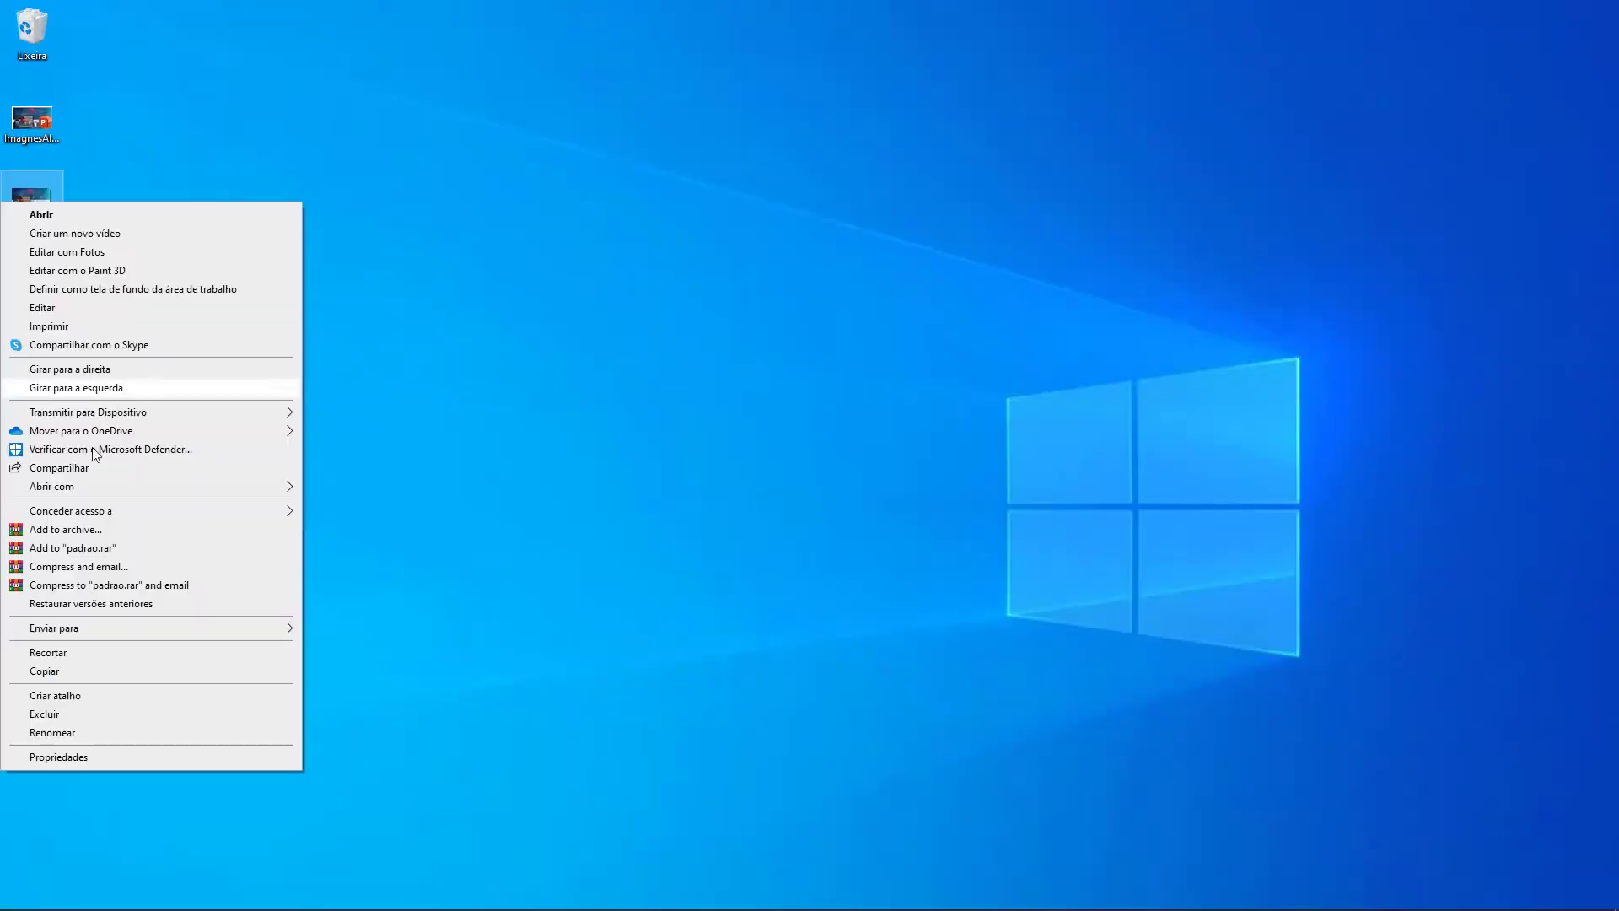
{"action": "left_click", "coordinate": [59, 757]}
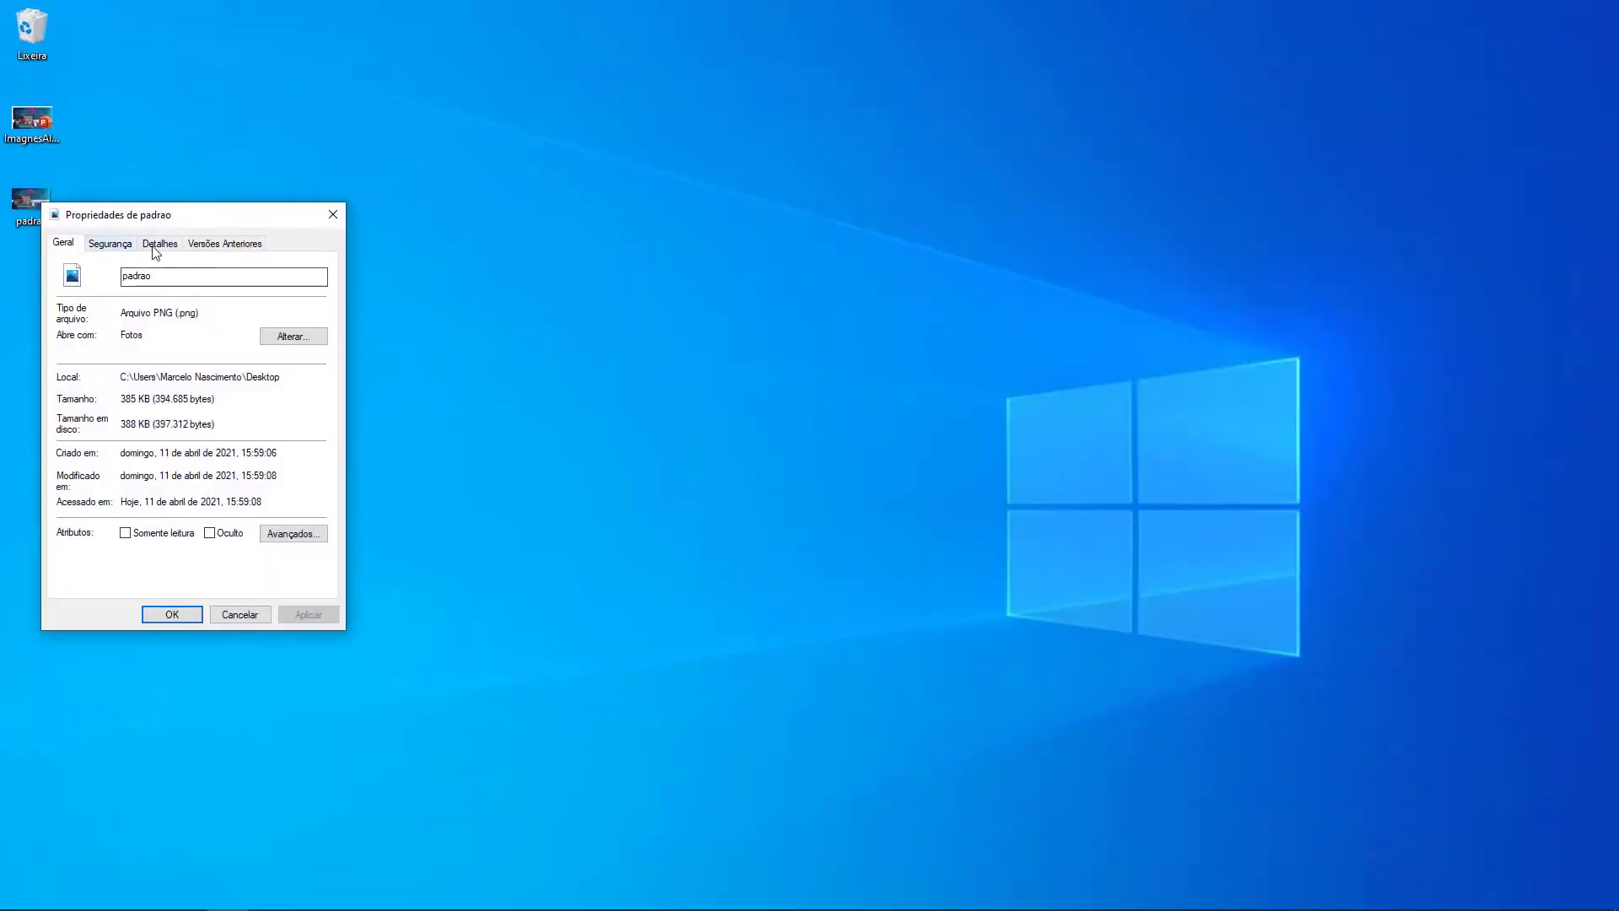
{"action": "left_click", "coordinate": [158, 244]}
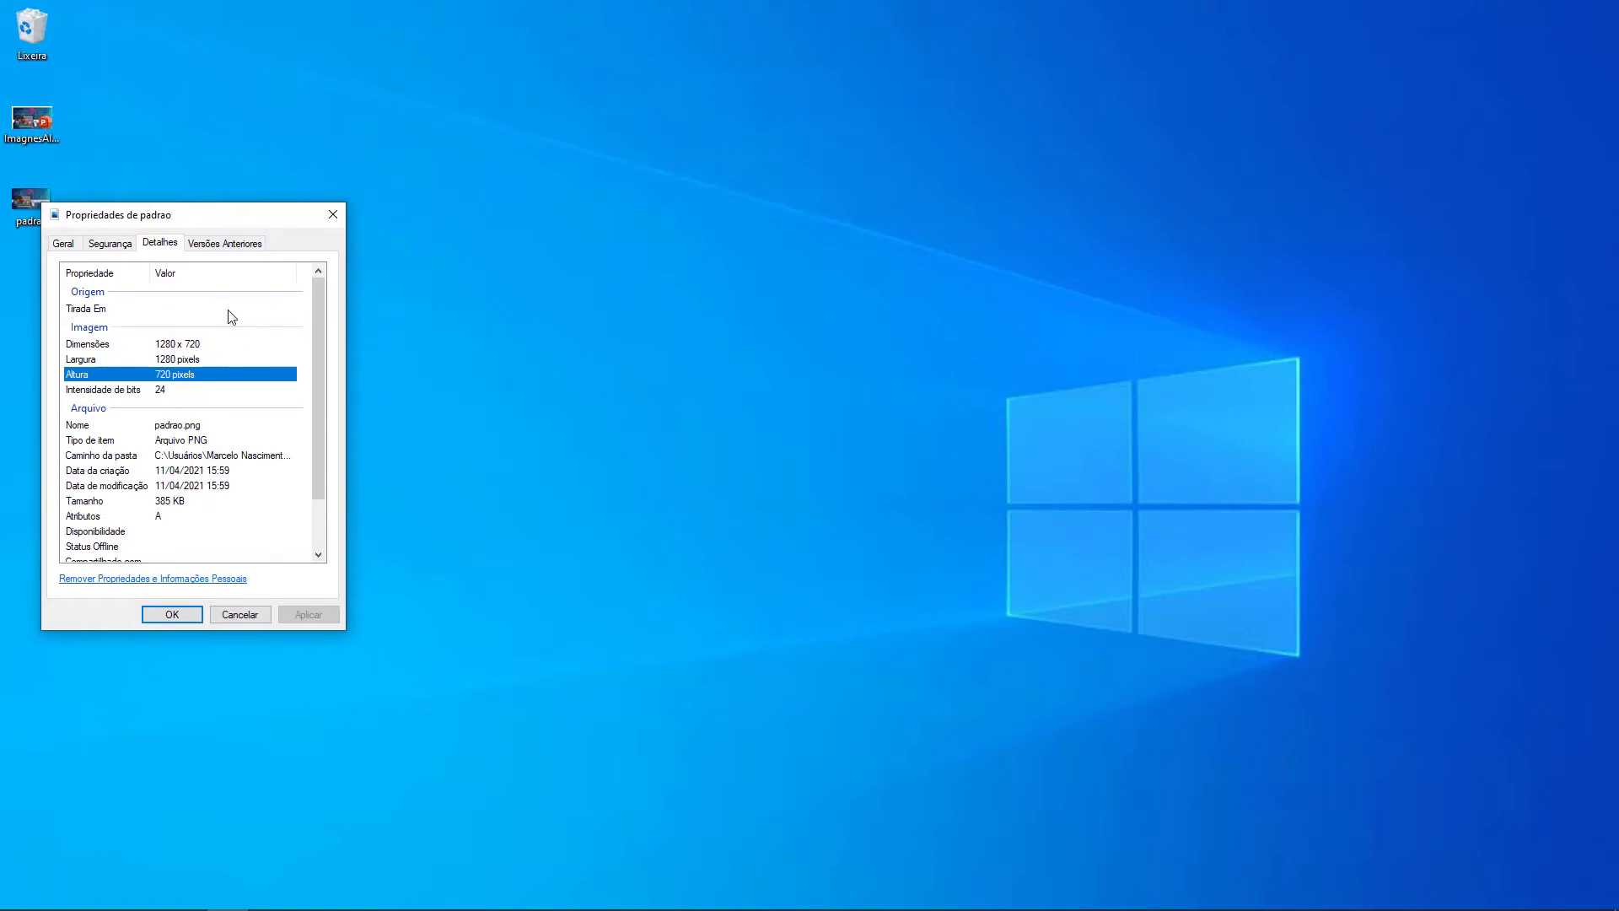
{"action": "left_click", "coordinate": [333, 214]}
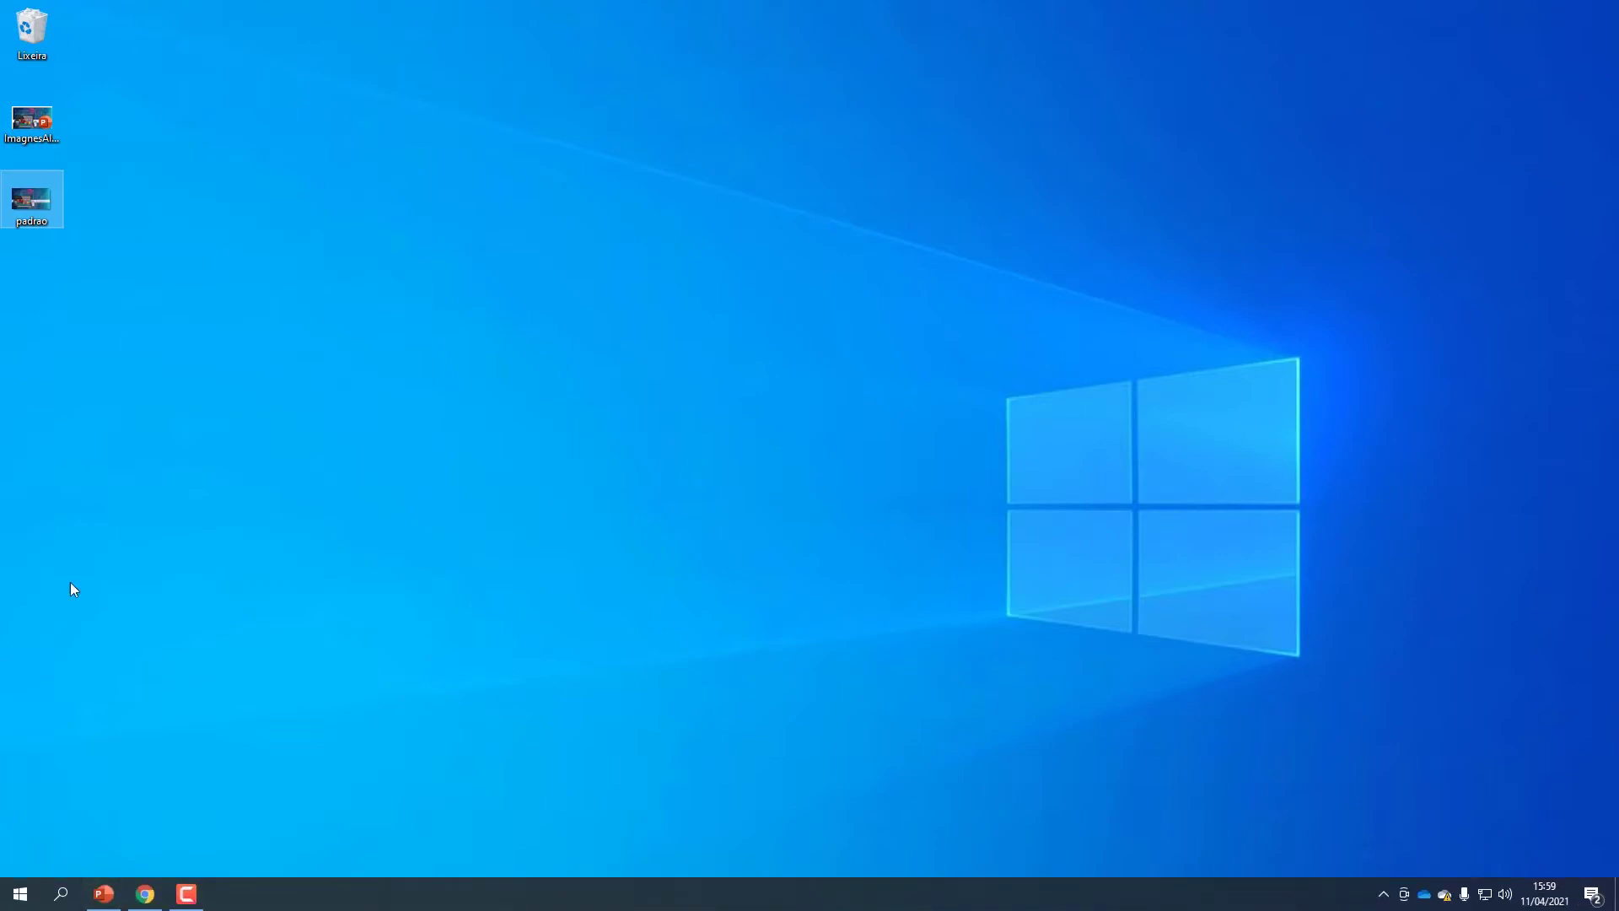
{"action": "mouse_move", "coordinate": [103, 894]}
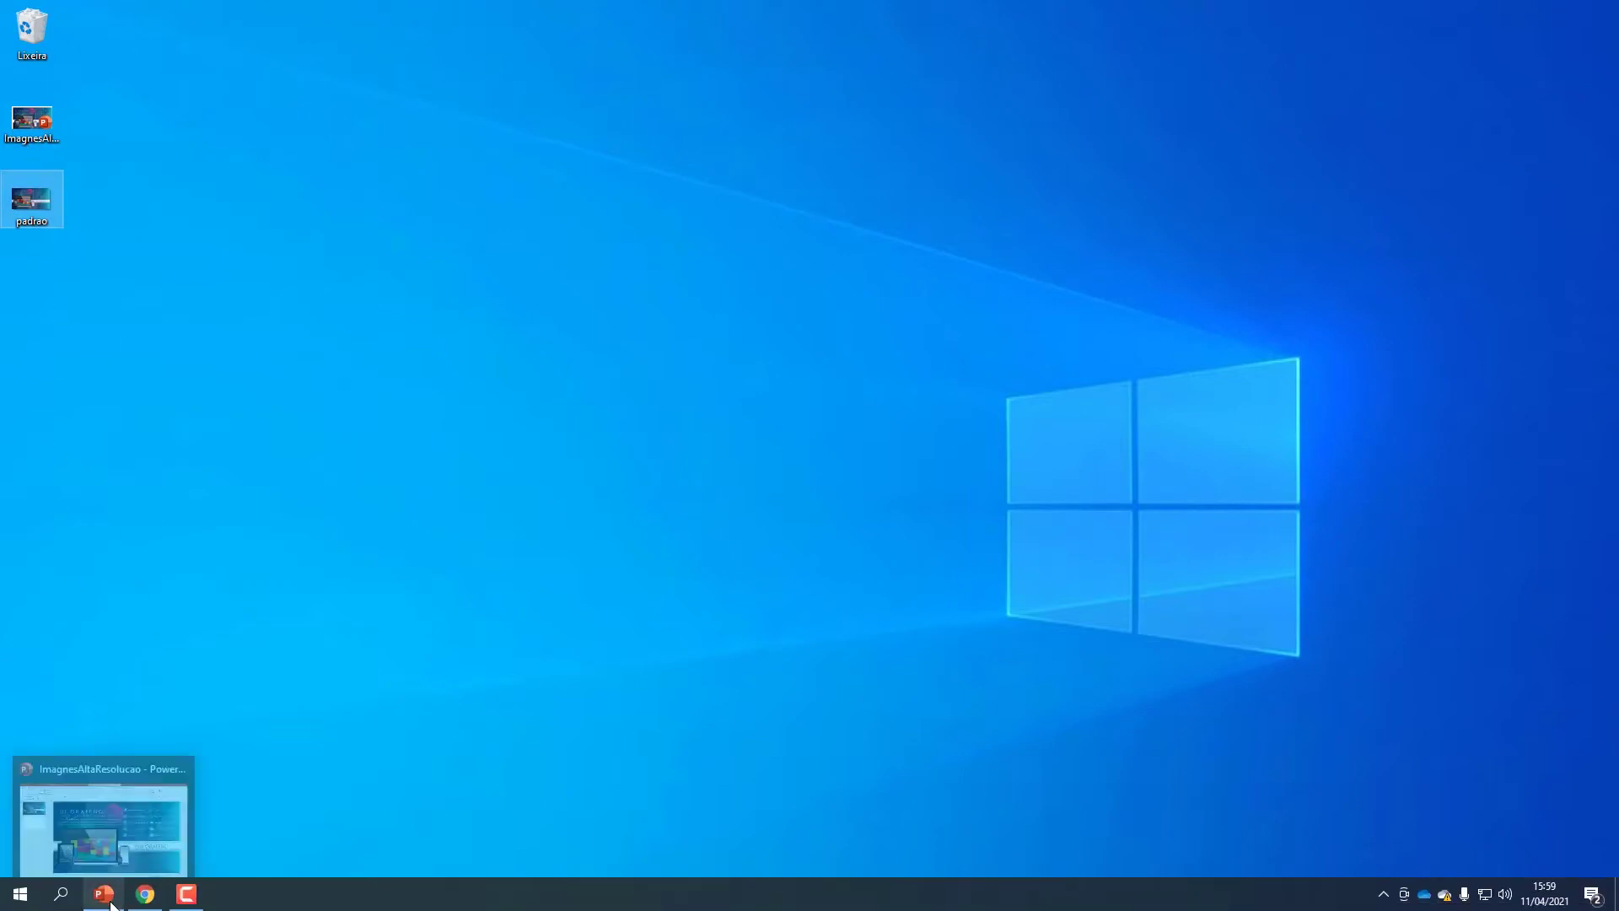
{"action": "left_click", "coordinate": [112, 901]}
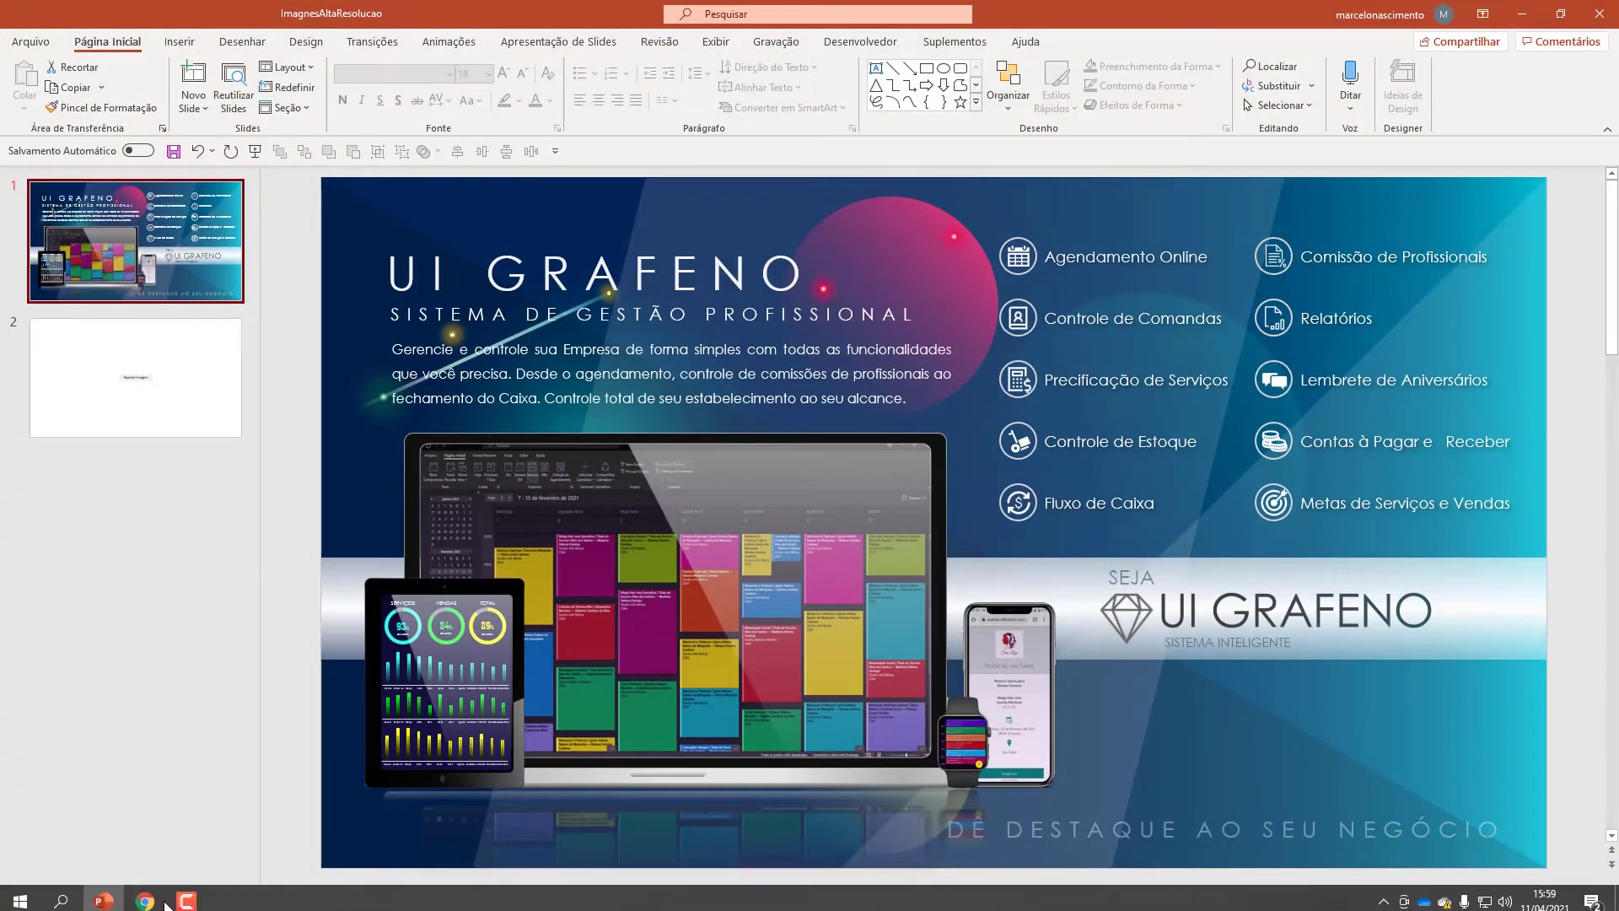
Switch to the Microsoft Docs article on export resolution and scroll through it
{"action": "left_click", "coordinate": [148, 897]}
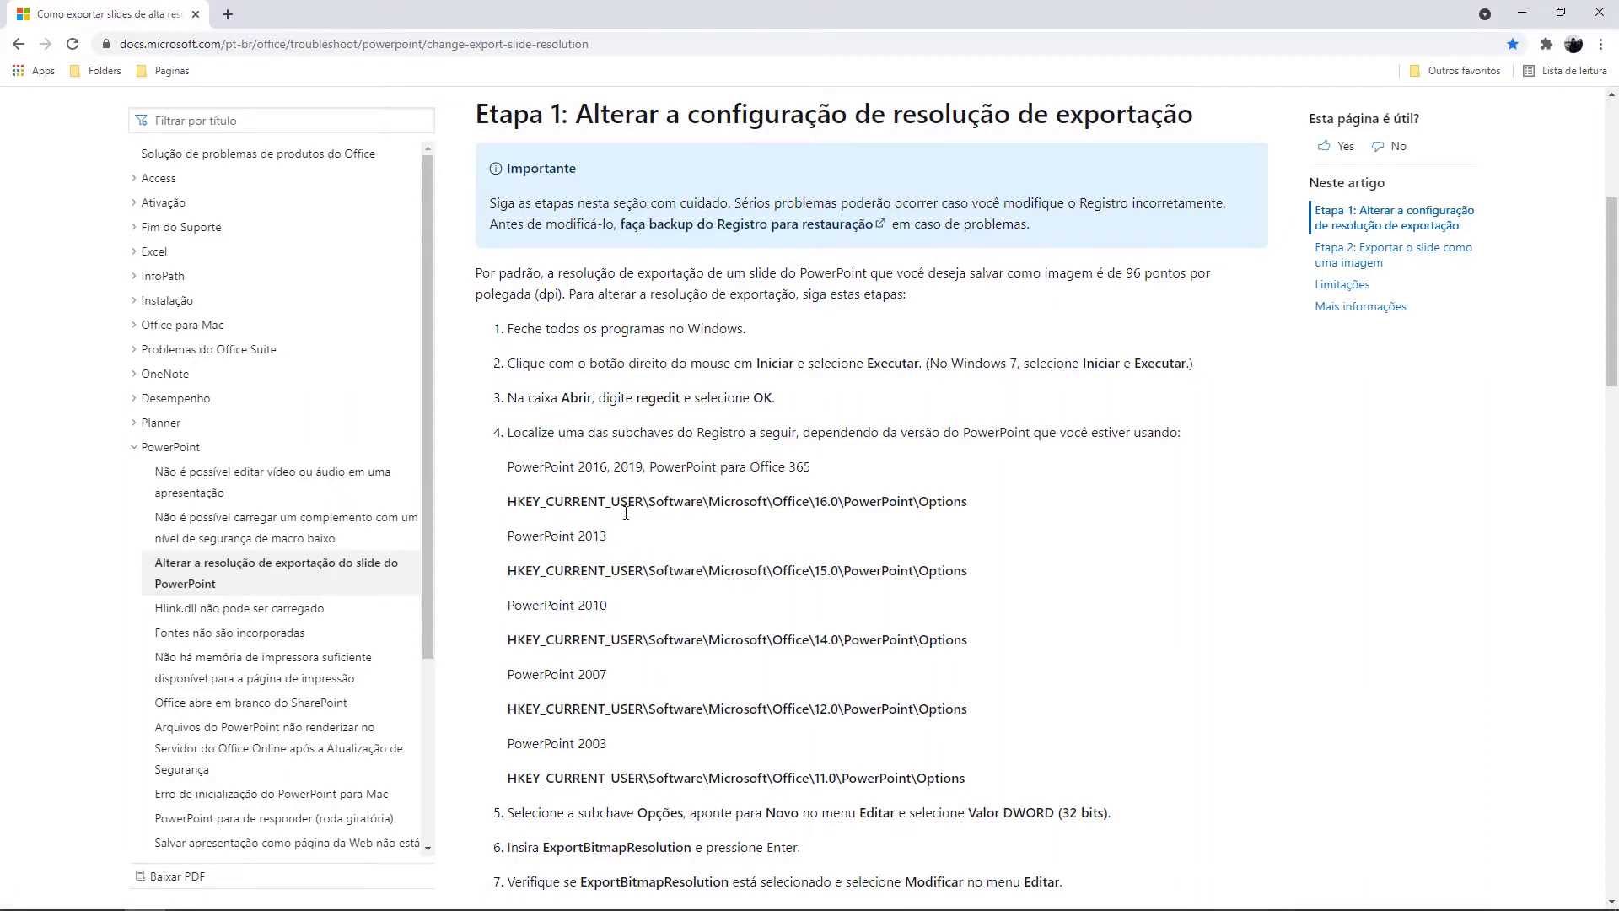
{"action": "scroll", "coordinate": [665, 354], "scroll_direction": "down", "scroll_amount": 4}
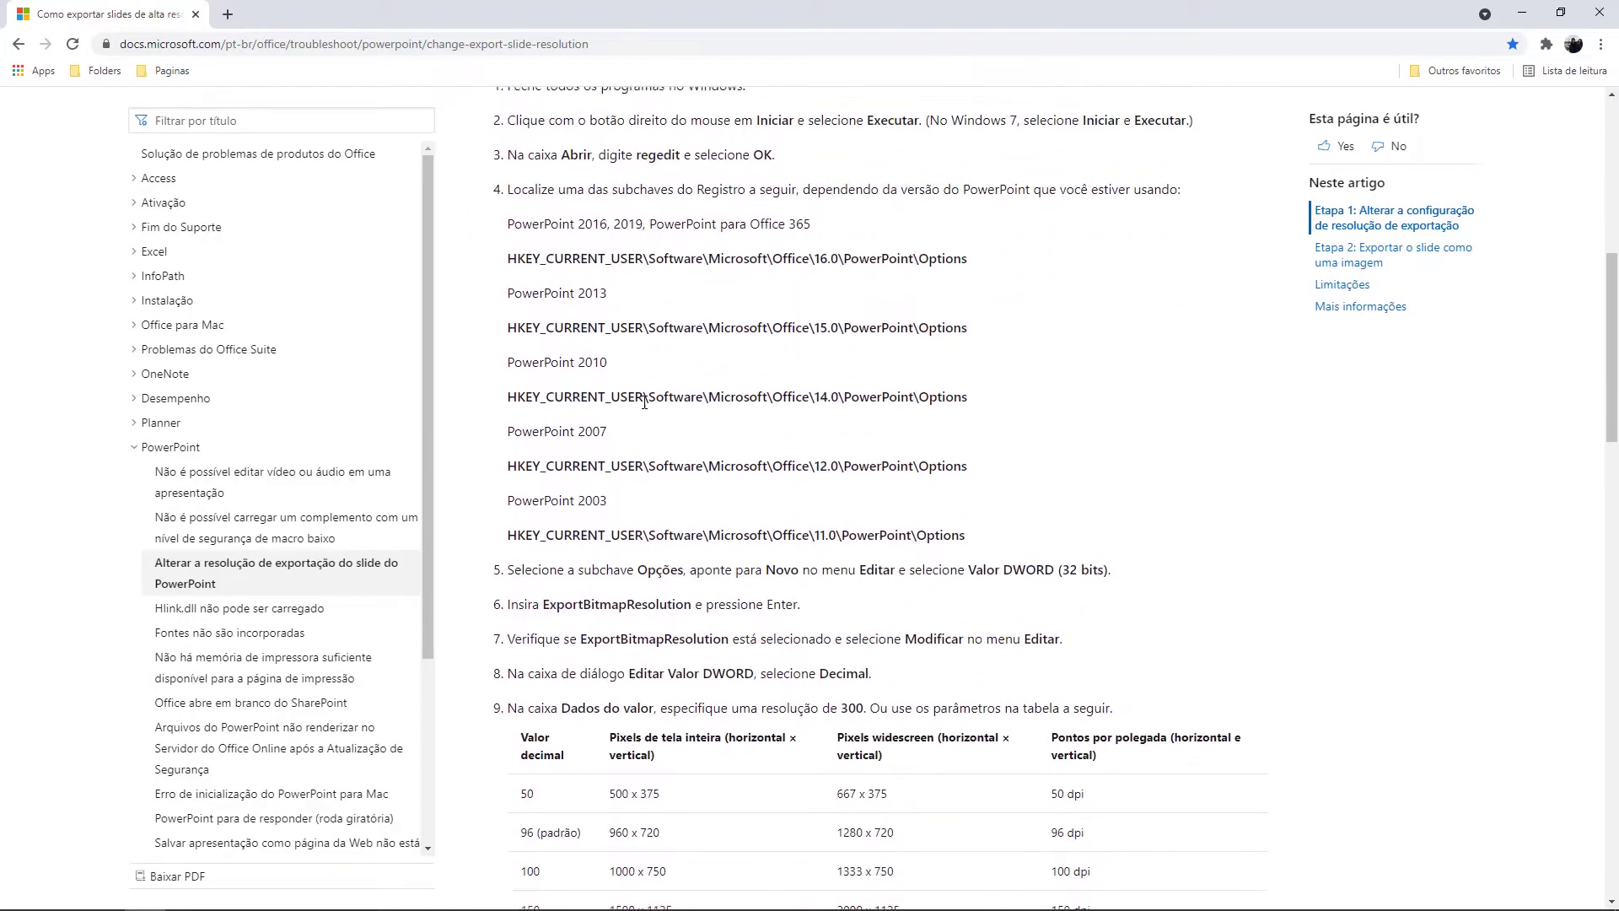
{"action": "scroll", "coordinate": [641, 396], "scroll_direction": "down", "scroll_amount": 2}
{"action": "scroll", "coordinate": [506, 253], "scroll_direction": "up", "scroll_amount": 4}
{"action": "scroll", "coordinate": [657, 374], "scroll_direction": "up", "scroll_amount": 2}
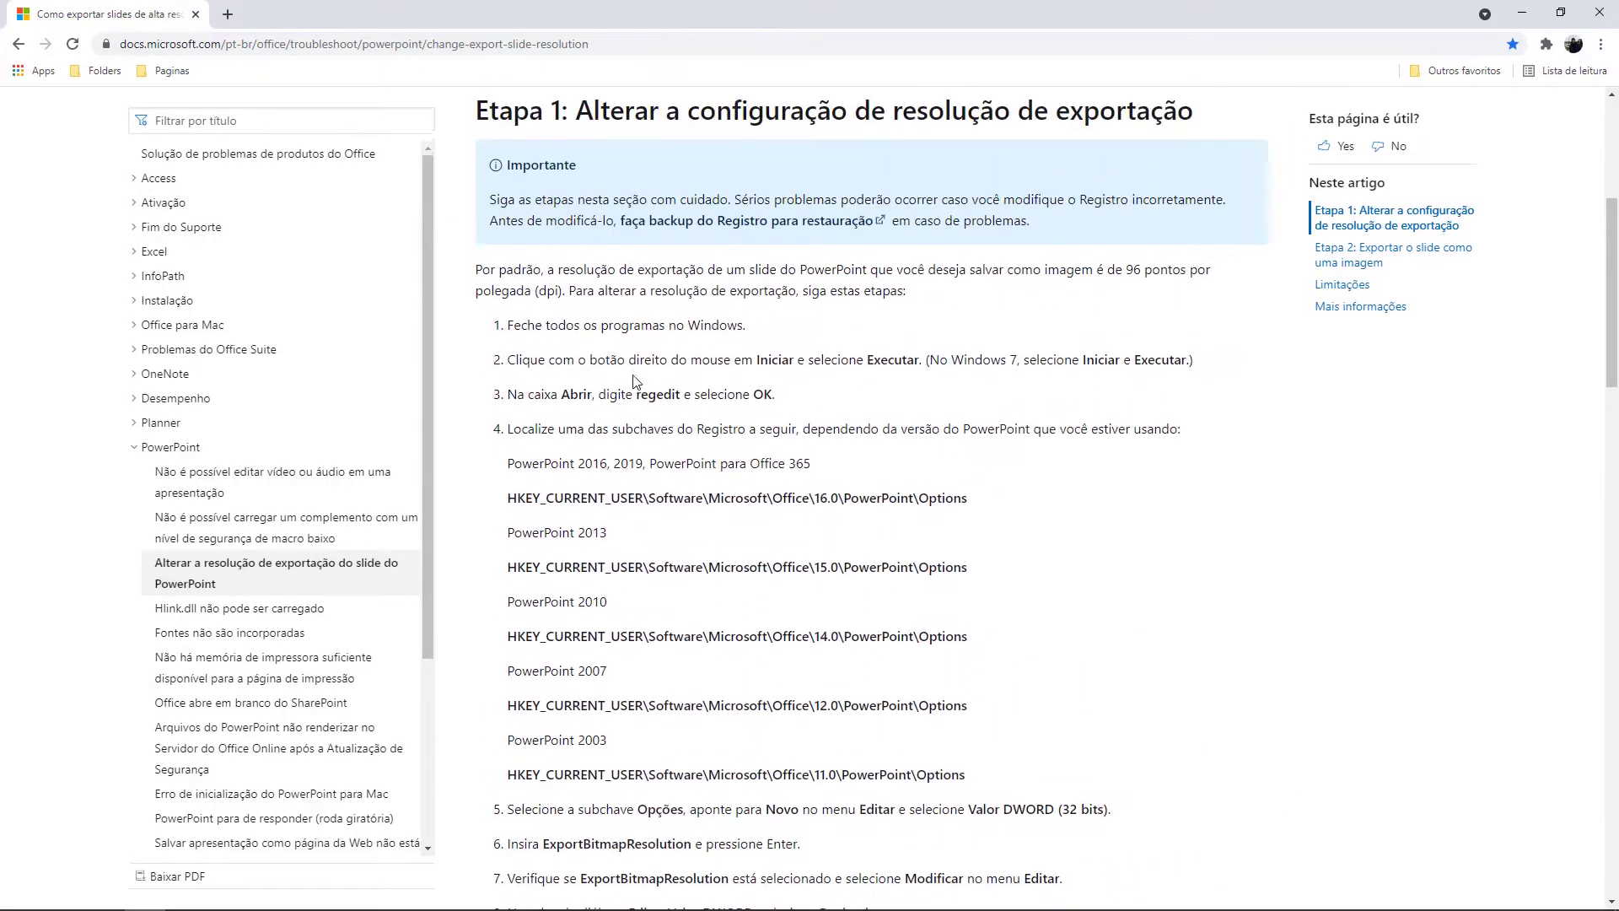
{"action": "scroll", "coordinate": [692, 379], "scroll_direction": "down", "scroll_amount": 2}
{"action": "scroll", "coordinate": [735, 384], "scroll_direction": "up", "scroll_amount": 1}
{"action": "scroll", "coordinate": [735, 384], "scroll_direction": "up", "scroll_amount": 1}
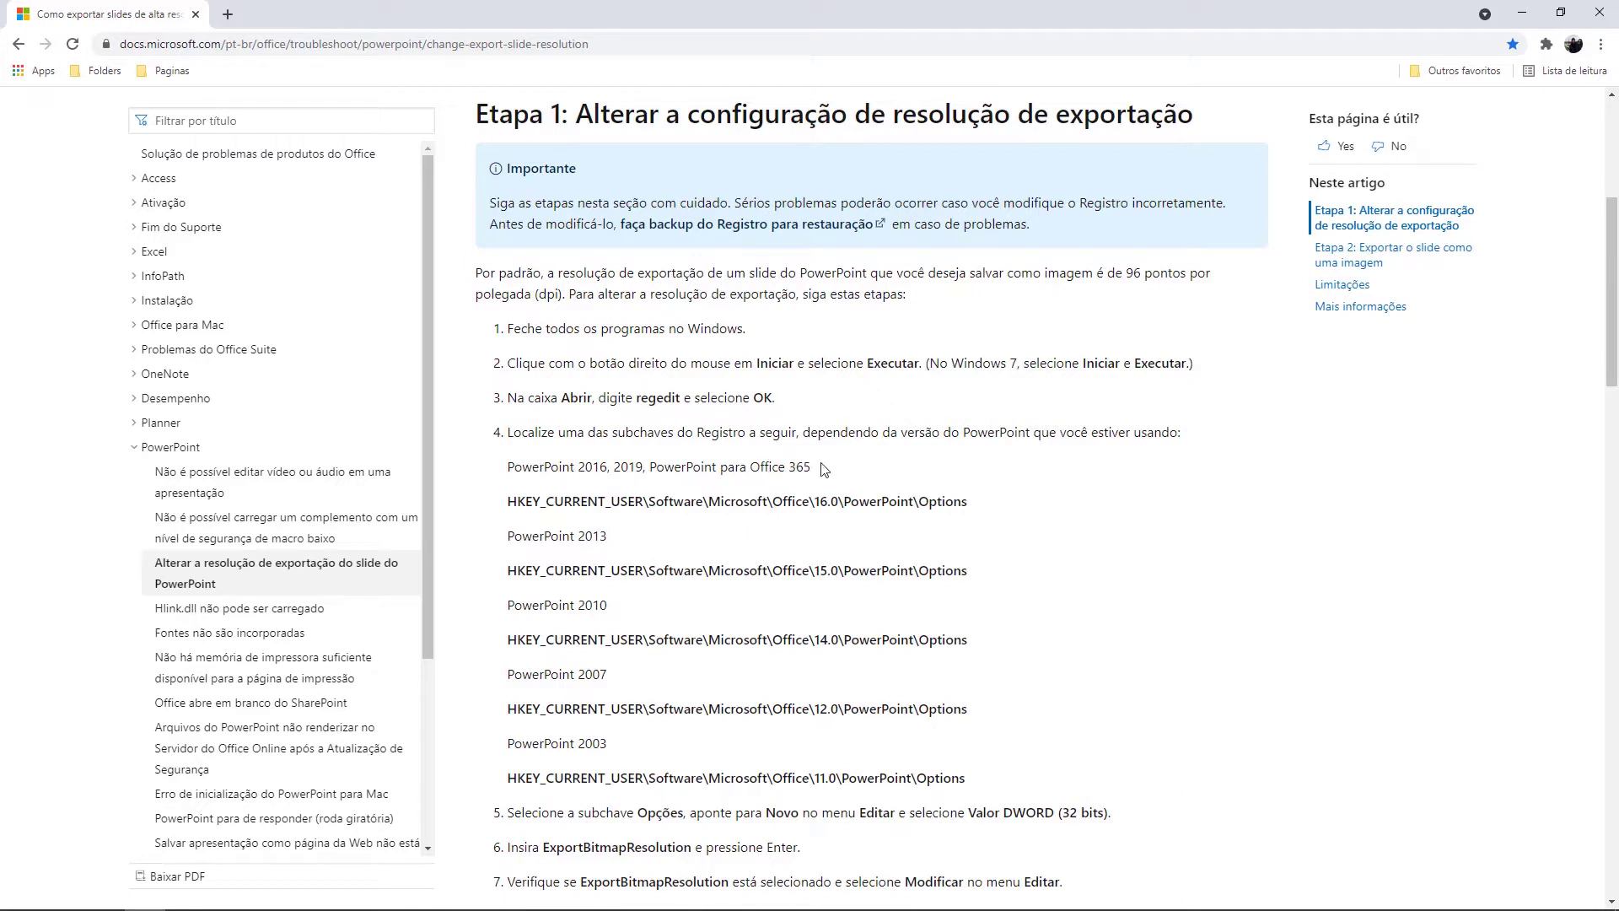
Select the PowerPoint 16.0 Options registry path, then return to the Etapa 1 heading
{"action": "left_click_drag", "start_coordinate": [517, 503], "coordinate": [971, 508]}
{"action": "double_click", "coordinate": [944, 504]}
{"action": "scroll", "coordinate": [840, 544], "scroll_direction": "down", "scroll_amount": 2}
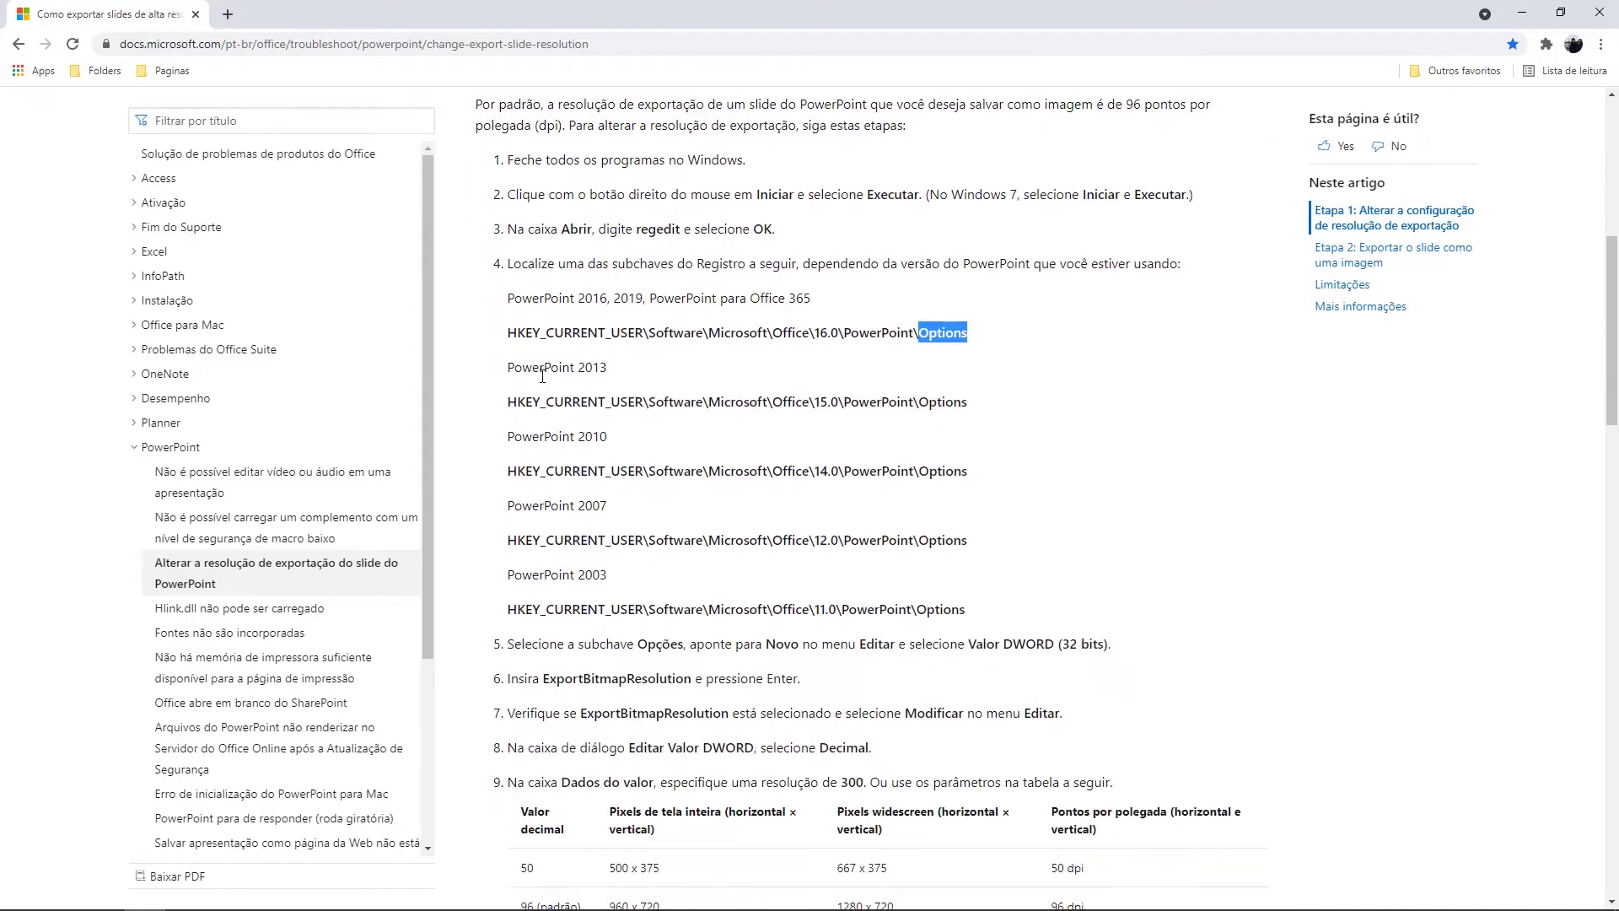
{"action": "left_click", "coordinate": [607, 409]}
{"action": "scroll", "coordinate": [594, 567], "scroll_direction": "up", "scroll_amount": 1}
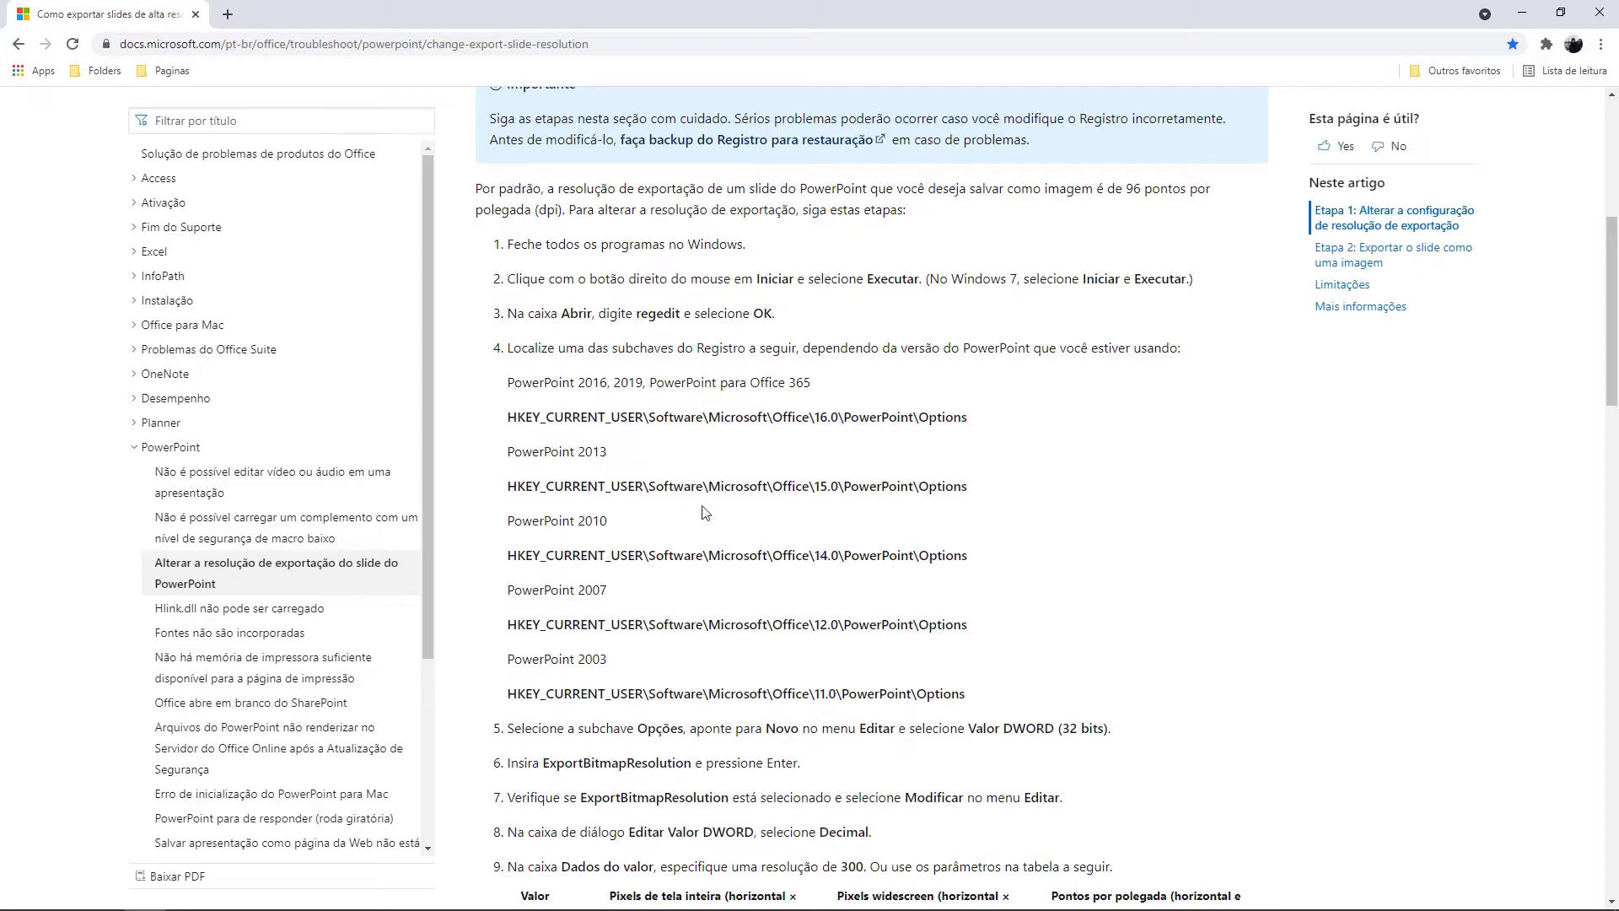
{"action": "scroll", "coordinate": [762, 453], "scroll_direction": "up", "scroll_amount": 1}
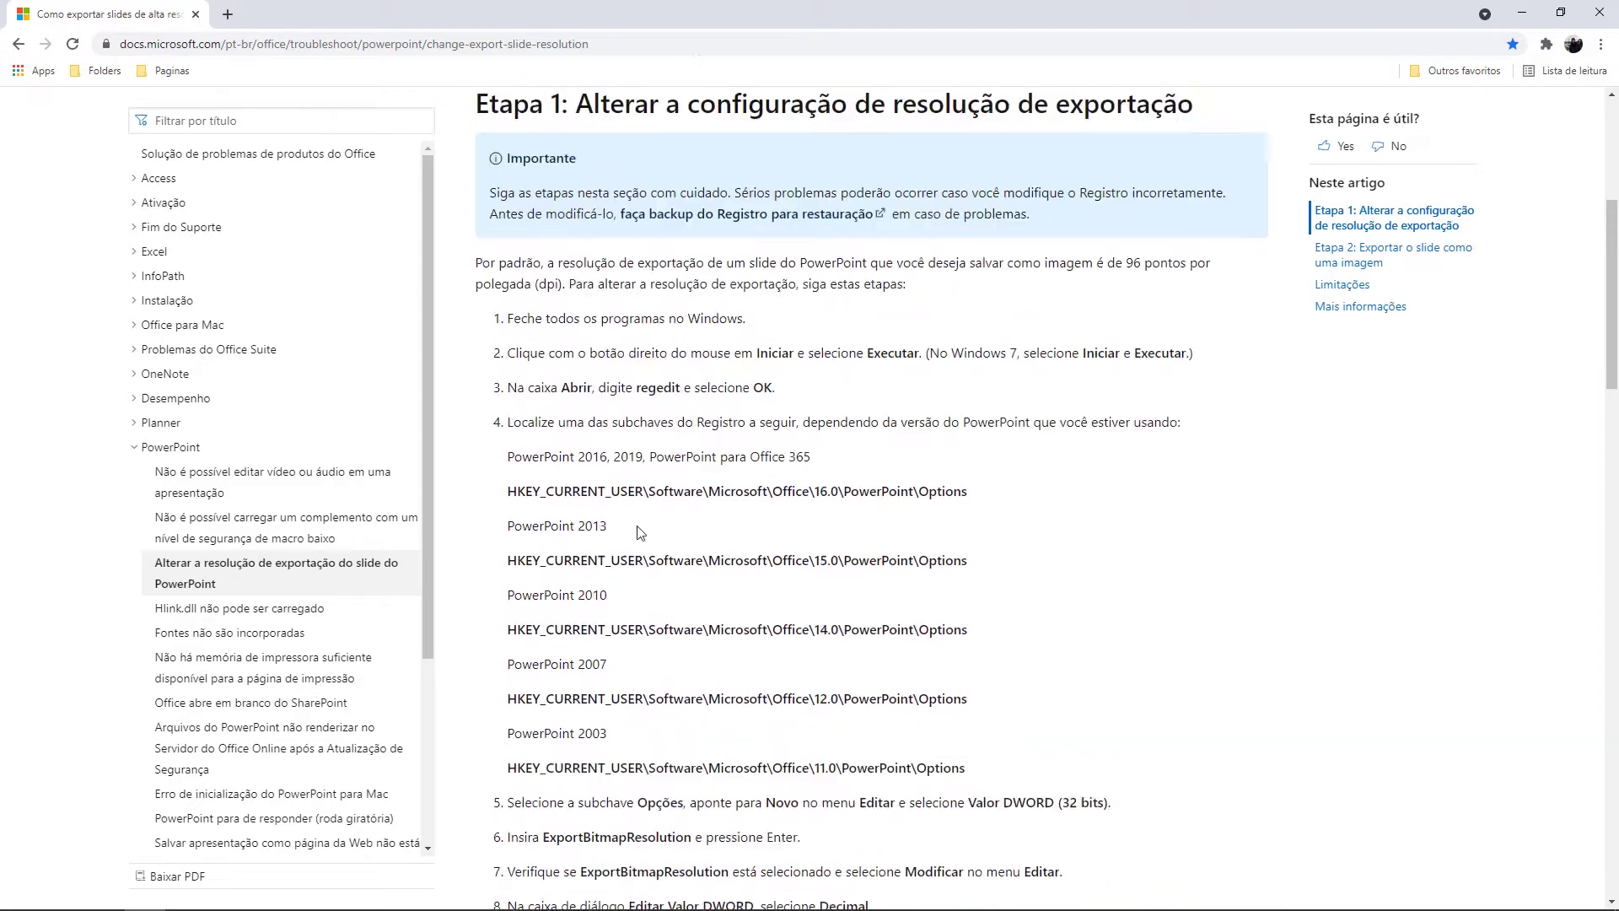
{"action": "scroll", "coordinate": [762, 453], "scroll_direction": "up", "scroll_amount": 1}
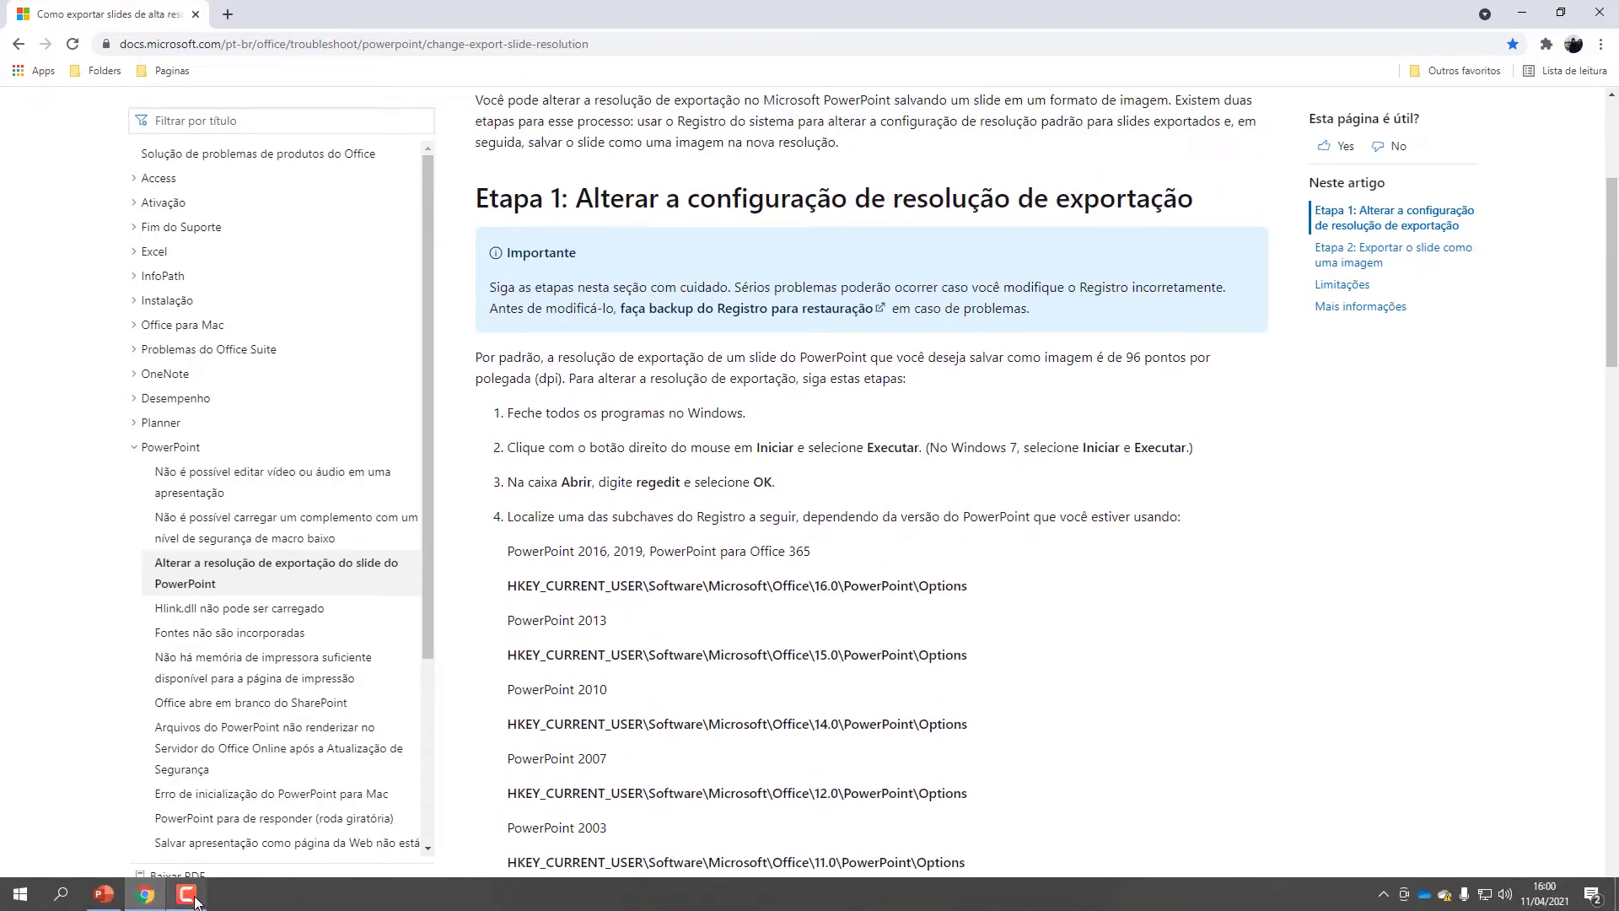
Launch Registry Editor from Windows search and note the Software\Microsoft path in the article
{"action": "left_click", "coordinate": [62, 895]}
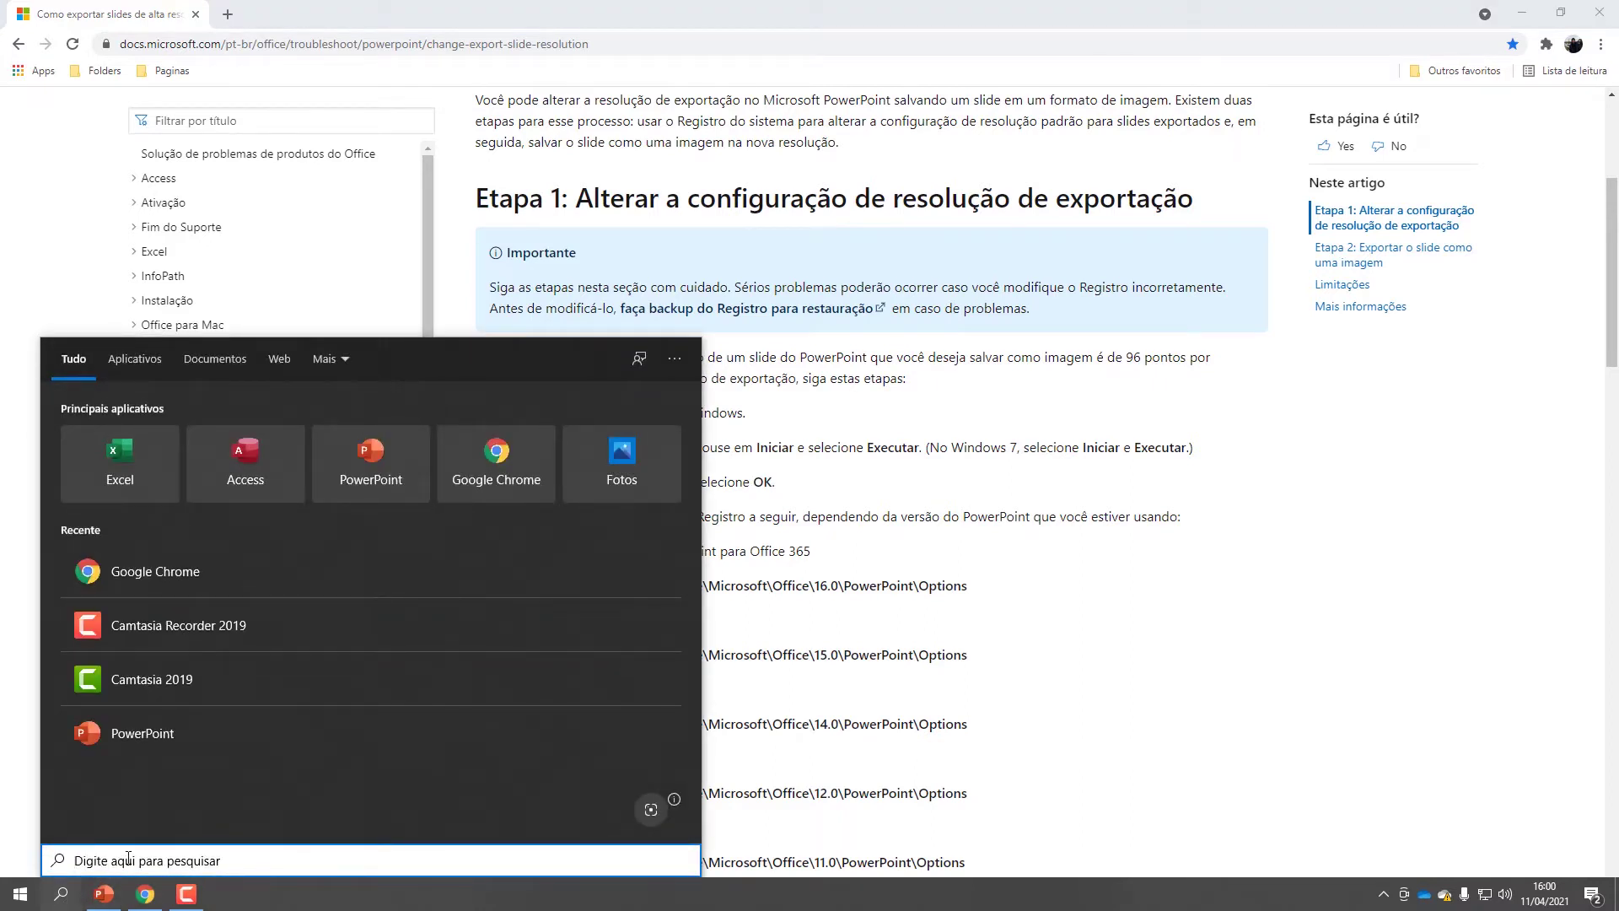
{"action": "type", "text": "edi"}
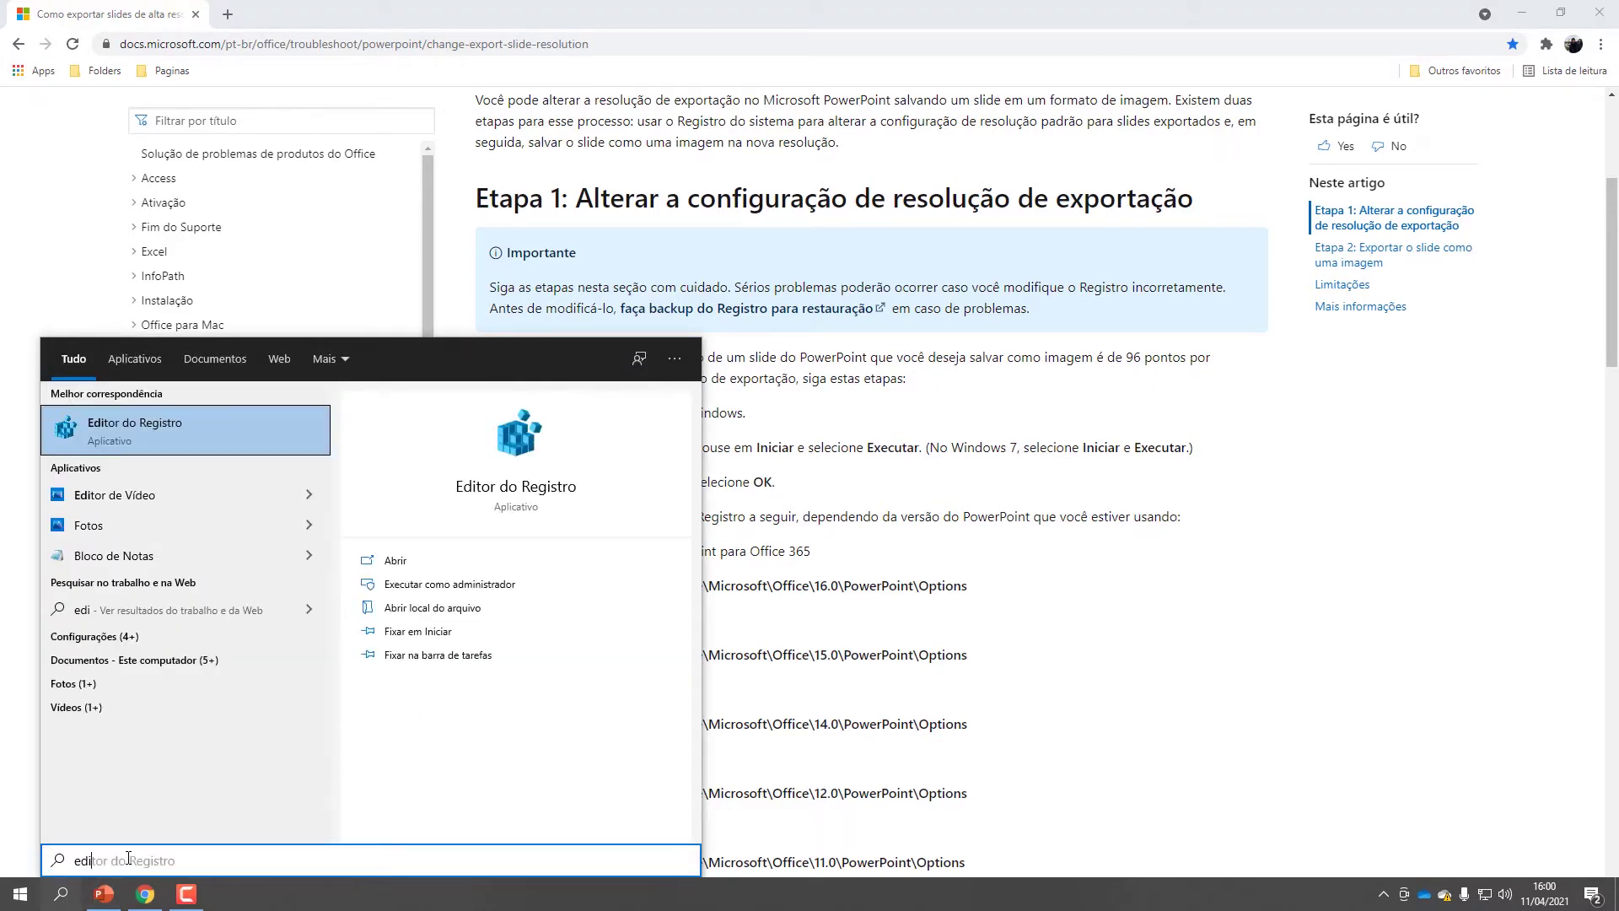
{"action": "left_click", "coordinate": [150, 434]}
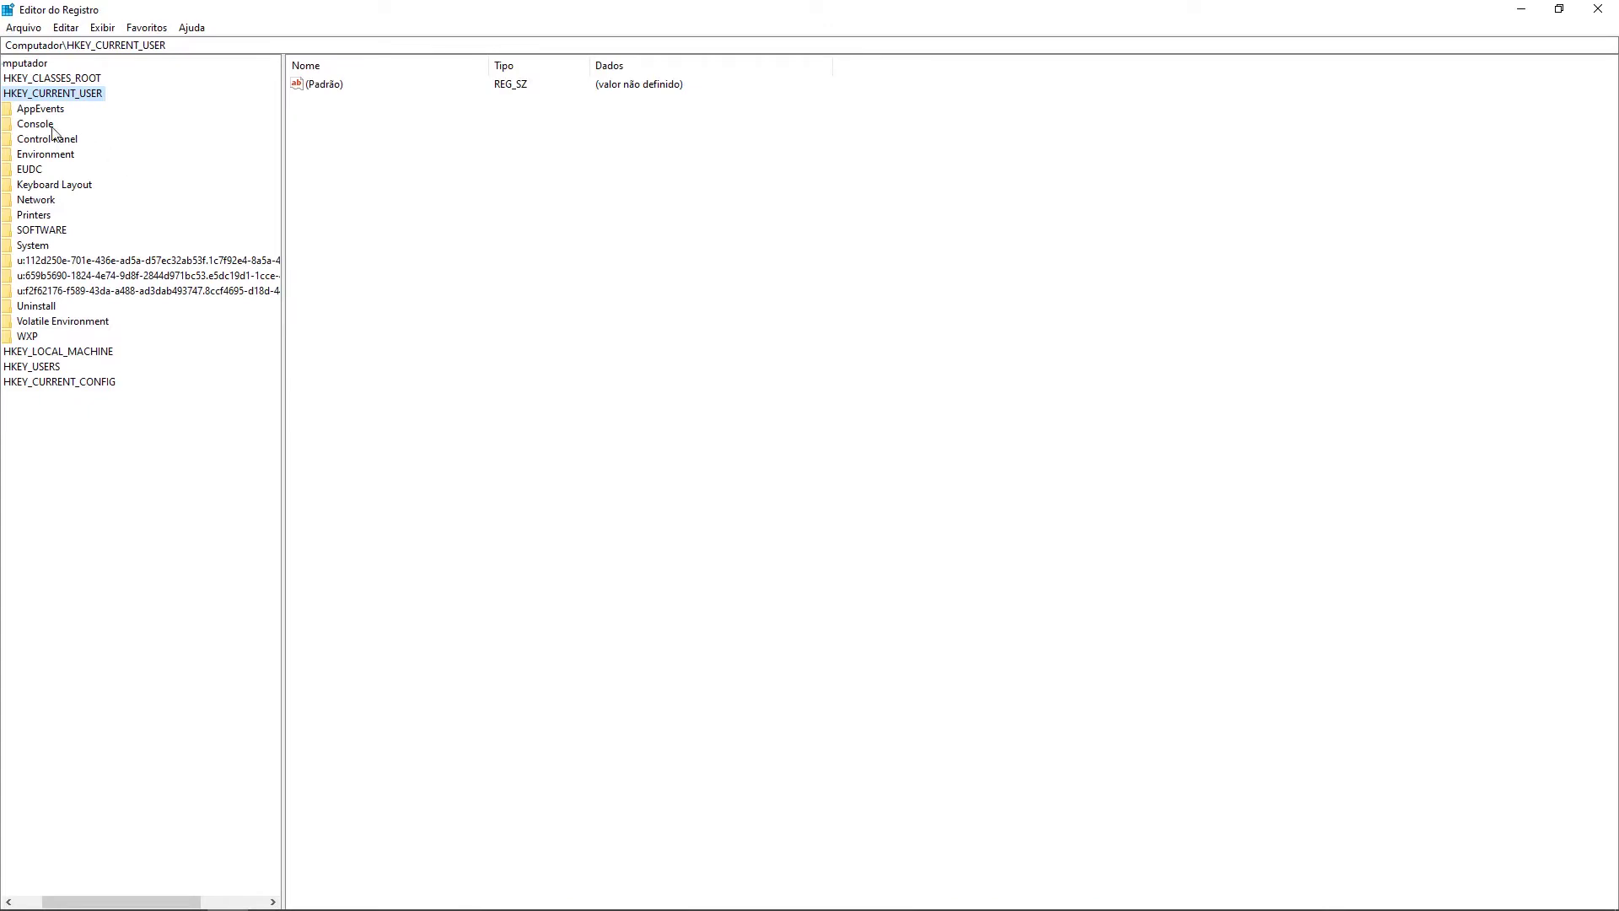
{"action": "key", "text": "alt+Tab"}
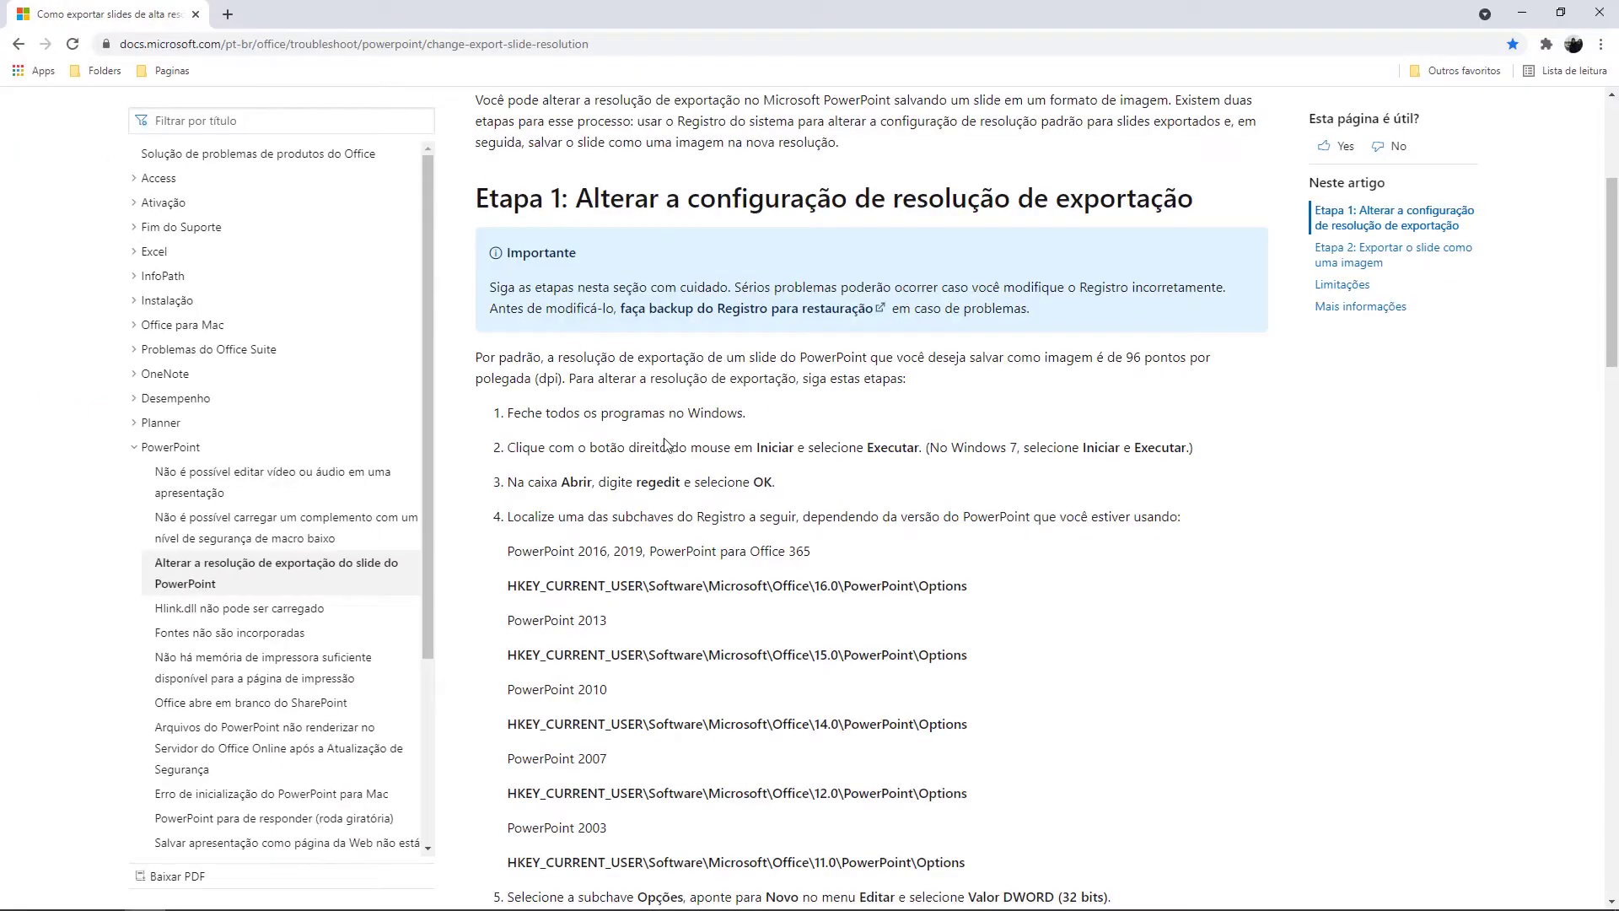
{"action": "scroll", "coordinate": [665, 444], "scroll_direction": "down", "scroll_amount": 3}
{"action": "left_click_drag", "start_coordinate": [507, 332], "coordinate": [700, 328]}
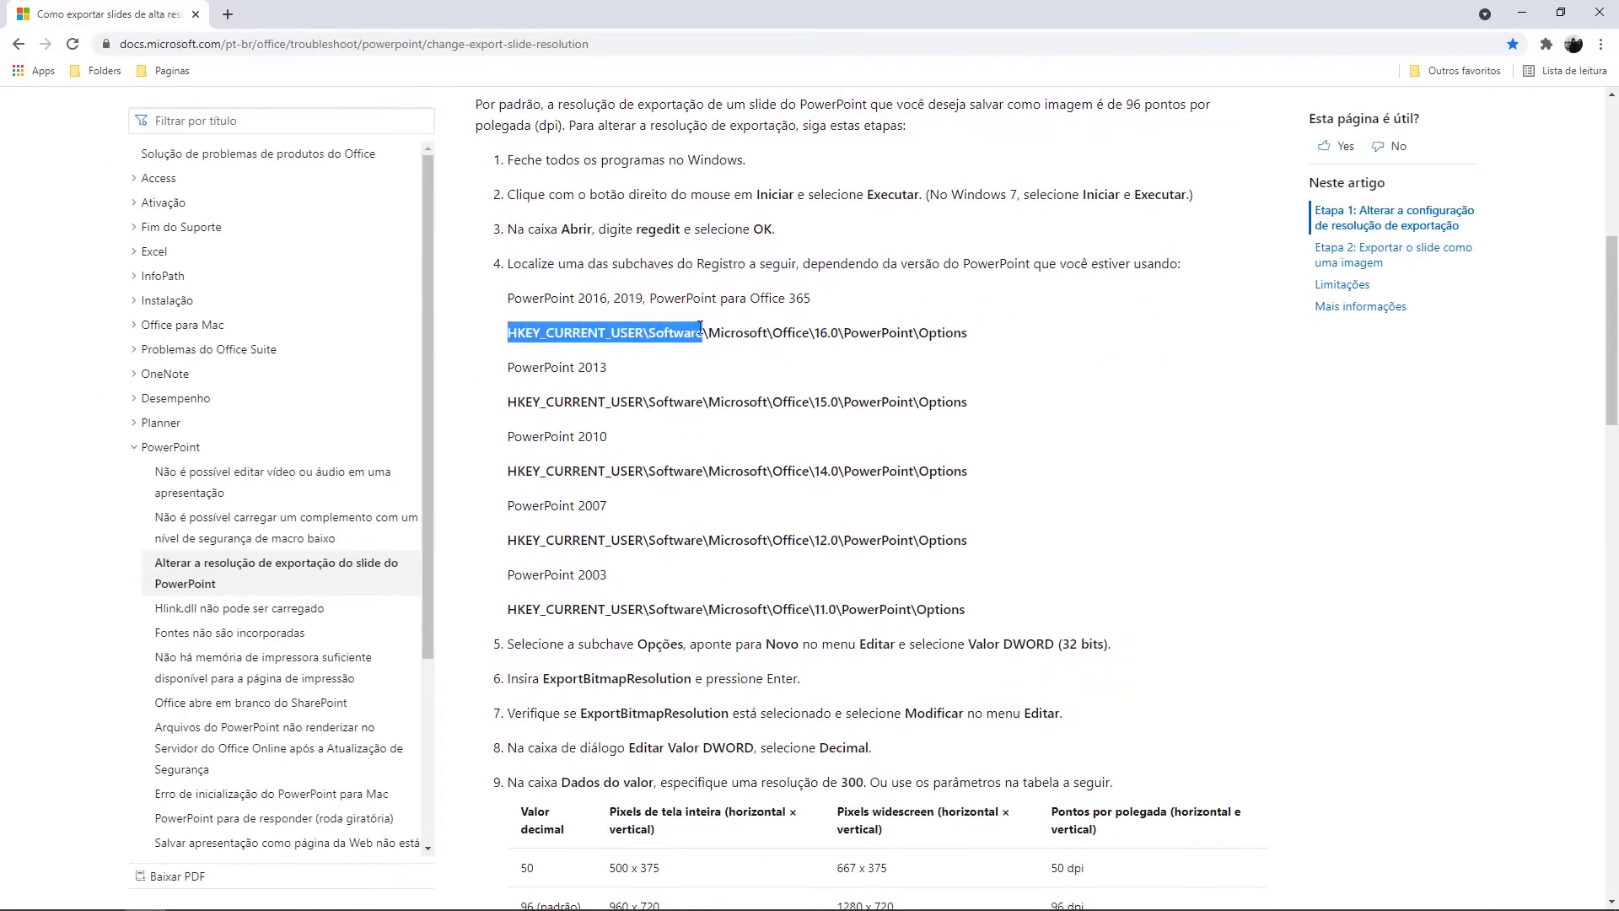
{"action": "double_click", "coordinate": [675, 332]}
{"action": "double_click", "coordinate": [740, 333]}
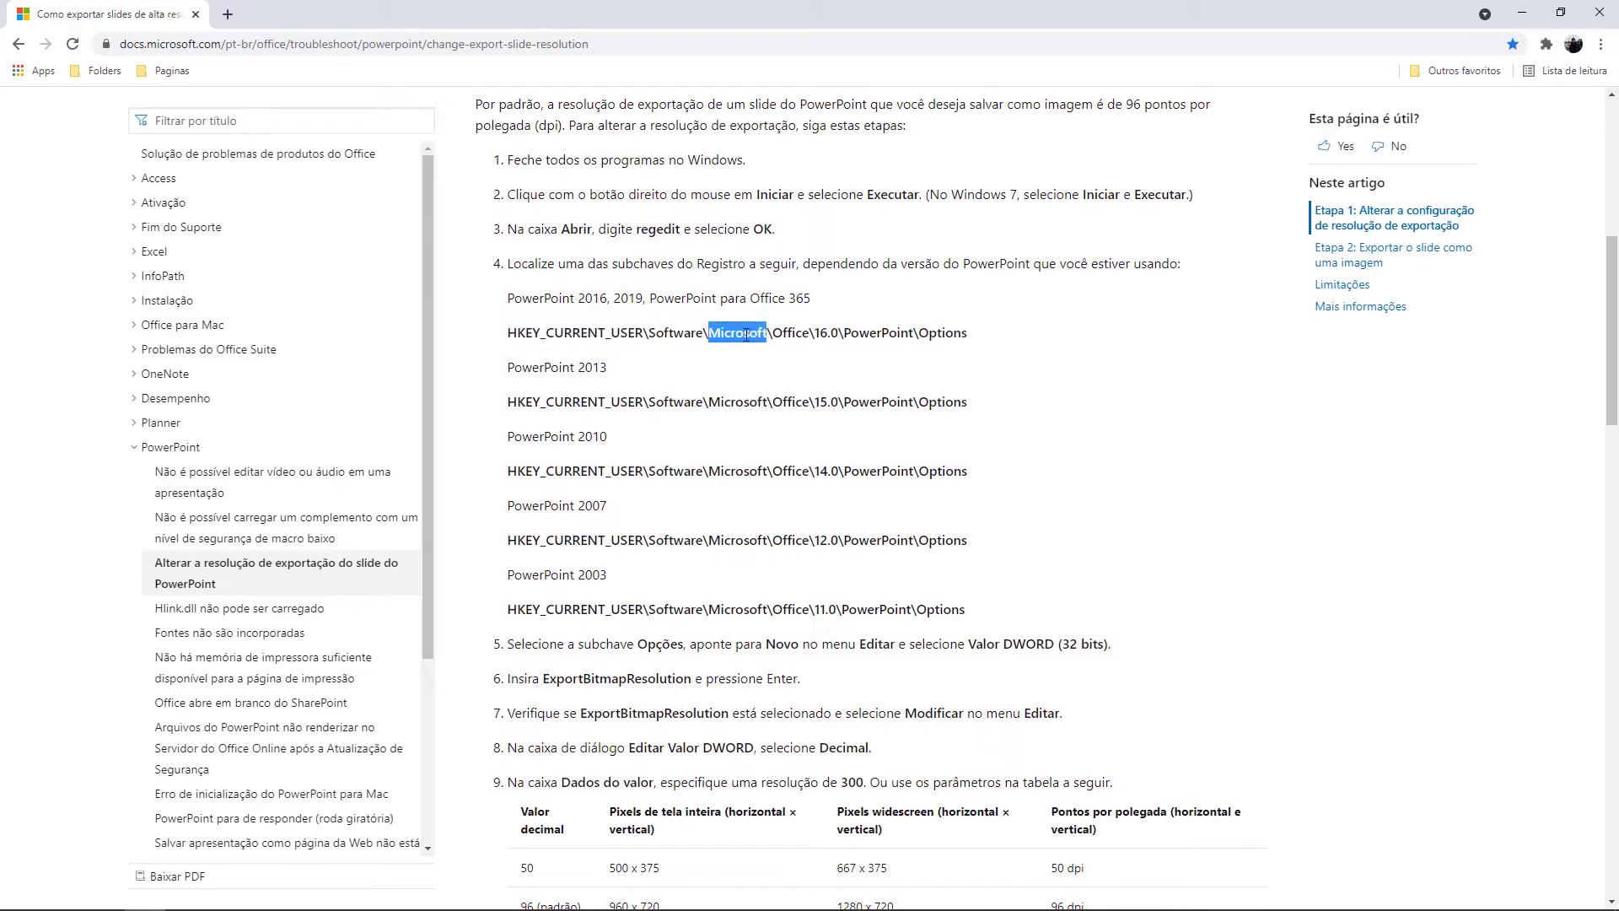
{"action": "key", "text": "alt+Tab"}
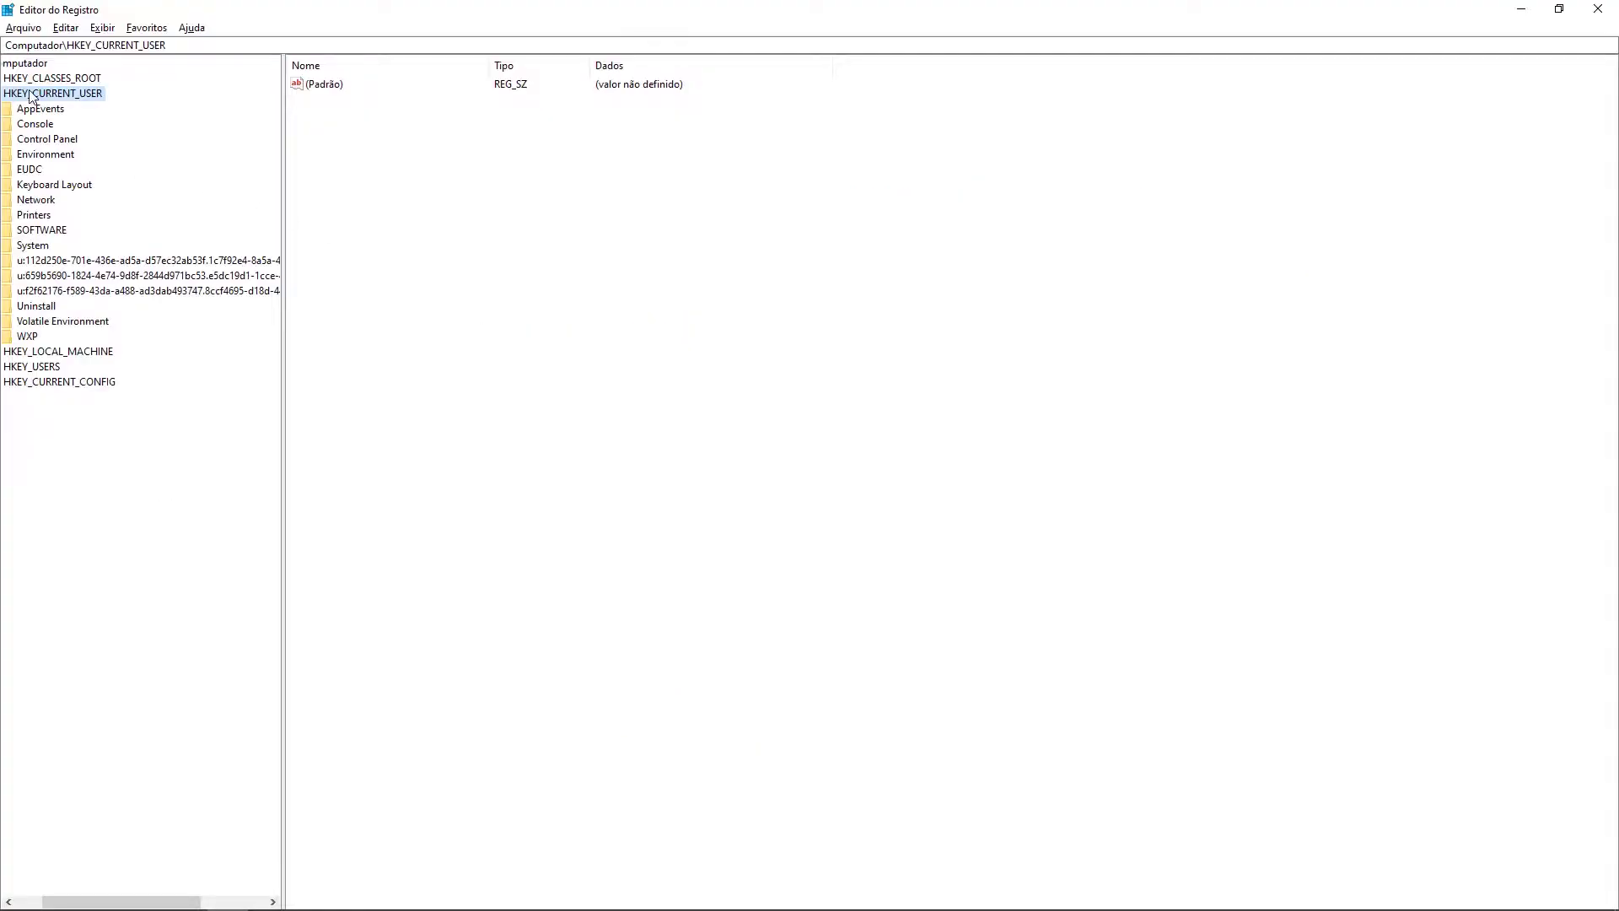
Expand SOFTWARE > Microsoft > Office in the registry tree
{"action": "left_click_drag", "start_coordinate": [118, 901], "coordinate": [91, 902]}
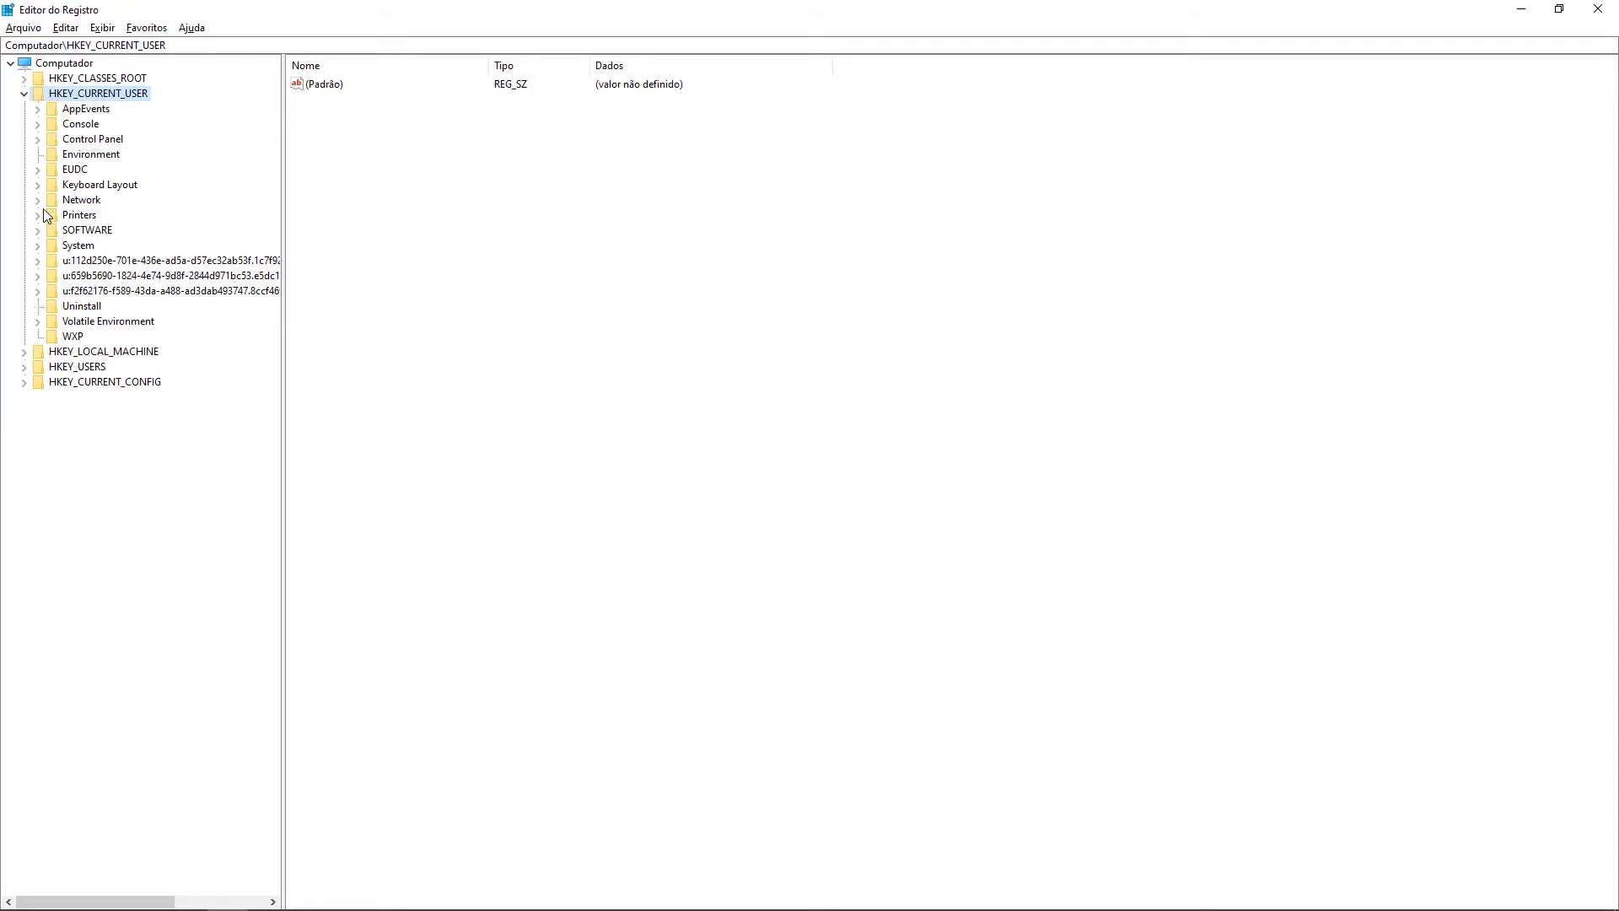
{"action": "left_click", "coordinate": [38, 231]}
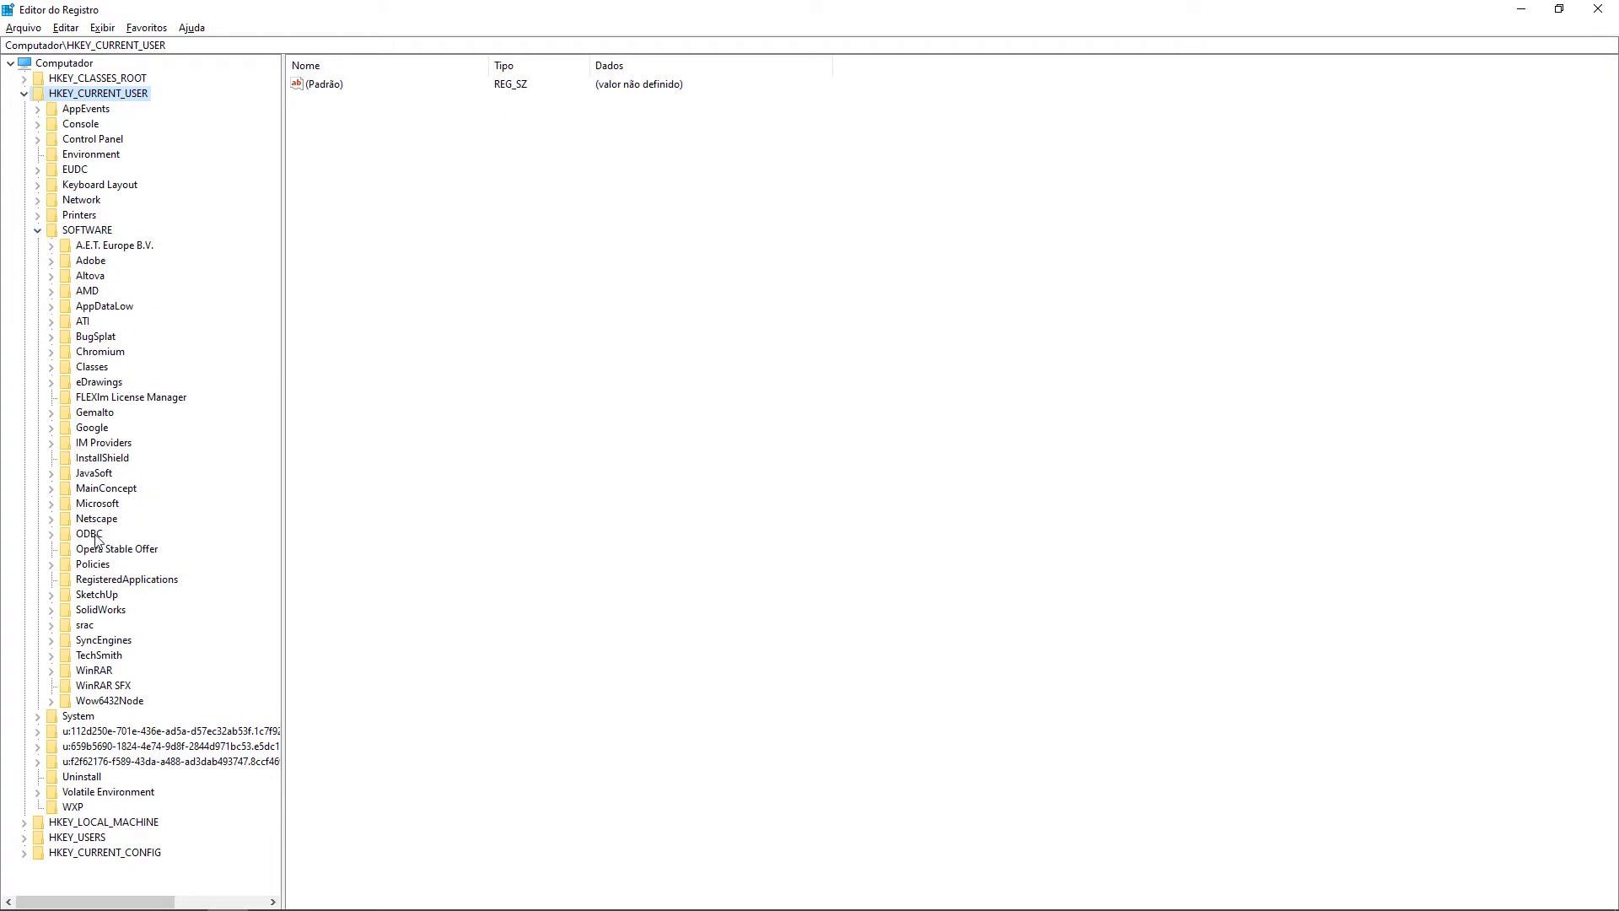
{"action": "left_click", "coordinate": [51, 504]}
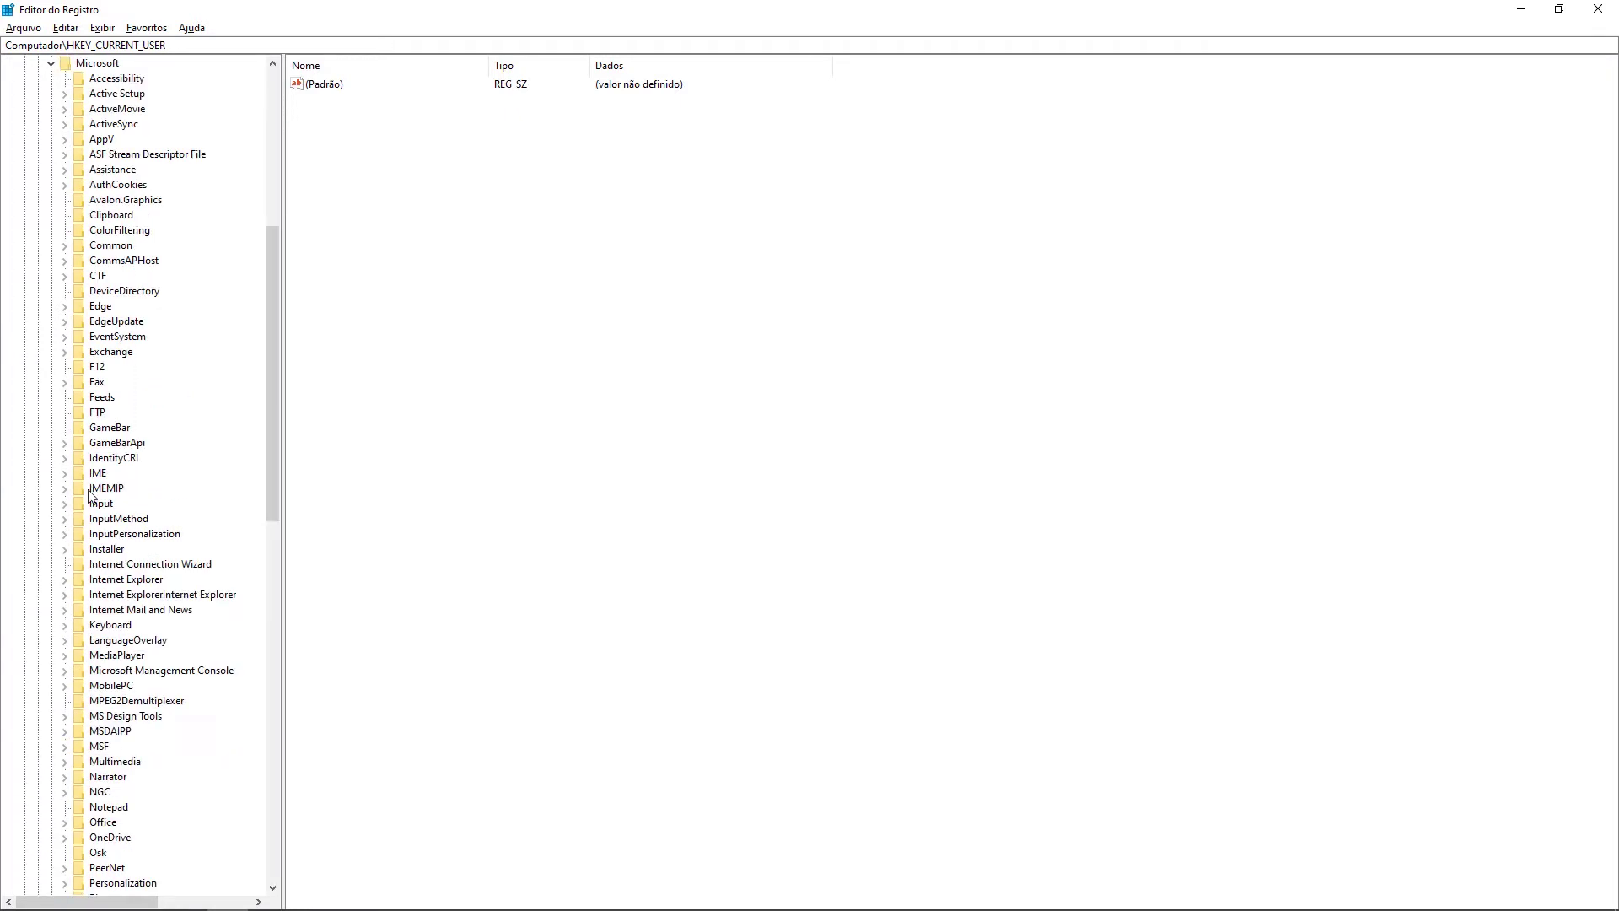
{"action": "scroll", "coordinate": [98, 411], "scroll_direction": "down", "scroll_amount": 1}
{"action": "scroll", "coordinate": [110, 371], "scroll_direction": "down", "scroll_amount": 1}
{"action": "scroll", "coordinate": [121, 416], "scroll_direction": "down", "scroll_amount": 1}
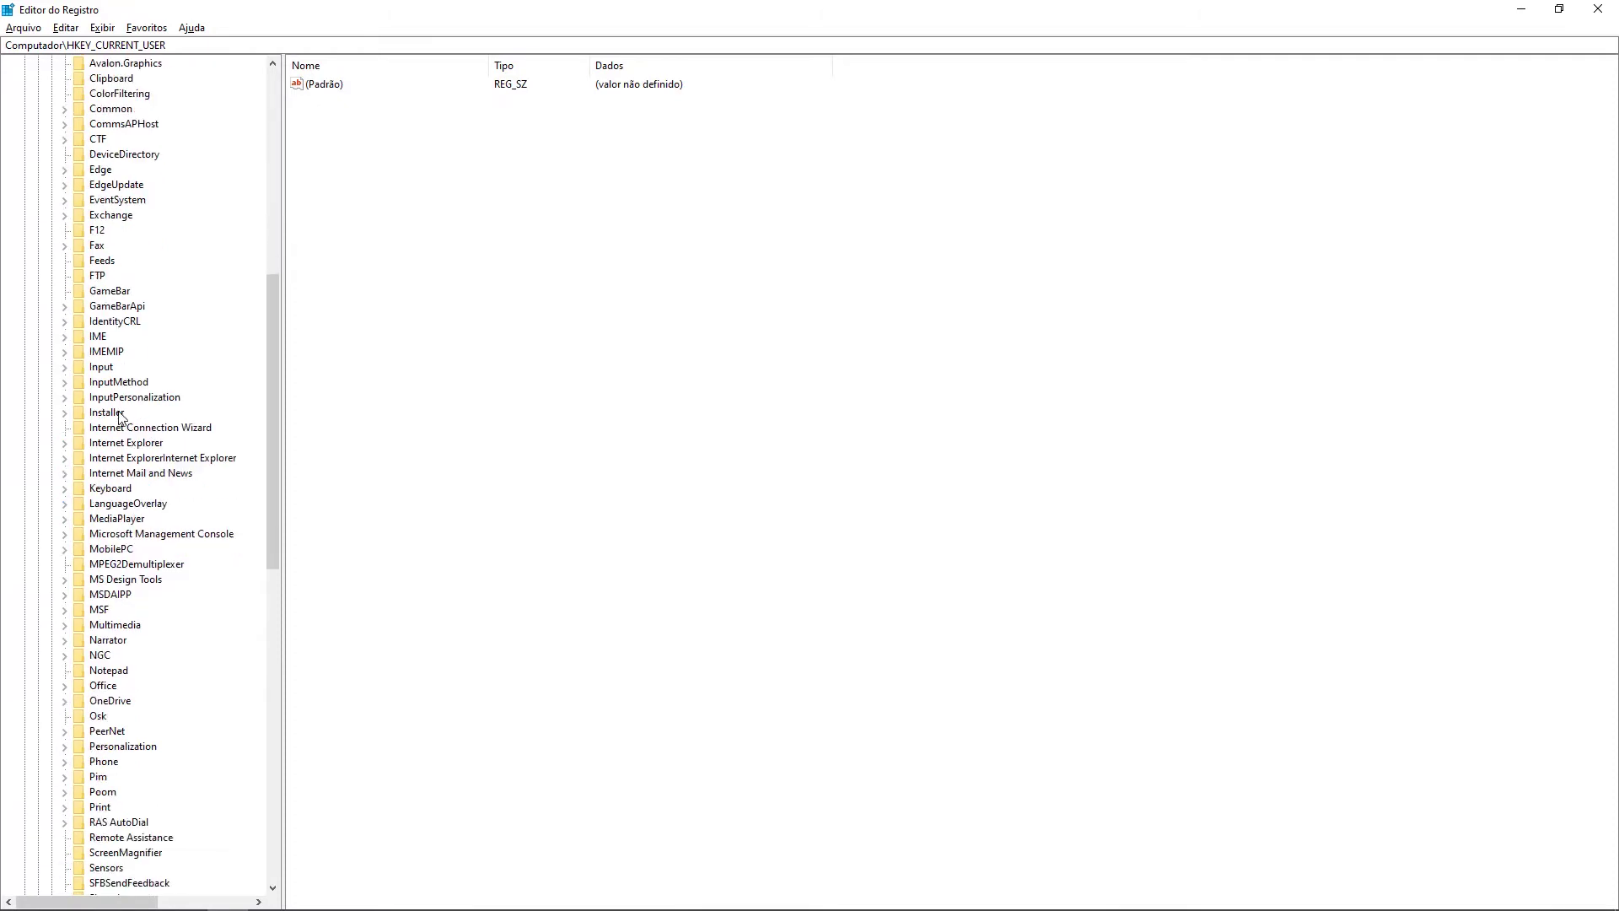
{"action": "left_click", "coordinate": [65, 685]}
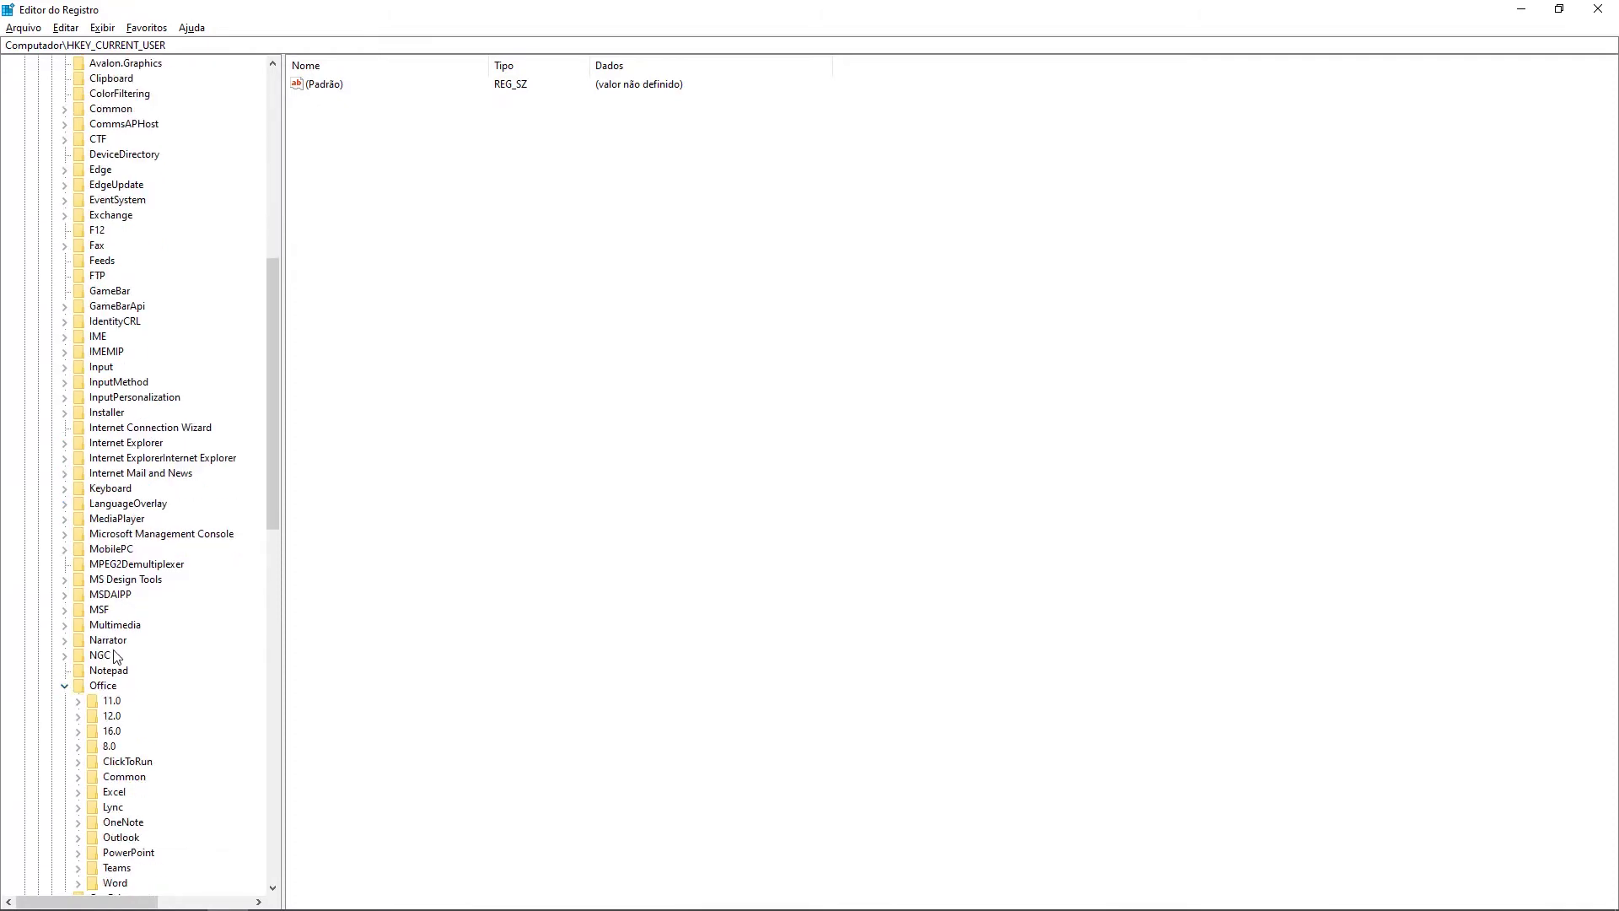
{"action": "scroll", "coordinate": [126, 590], "scroll_direction": "down", "scroll_amount": 3}
{"action": "scroll", "coordinate": [135, 548], "scroll_direction": "down", "scroll_amount": 1}
Check the 16.0\PowerPoint\Options path, then expand 16.0 > PowerPoint and select Options
{"action": "key", "text": "alt+Tab"}
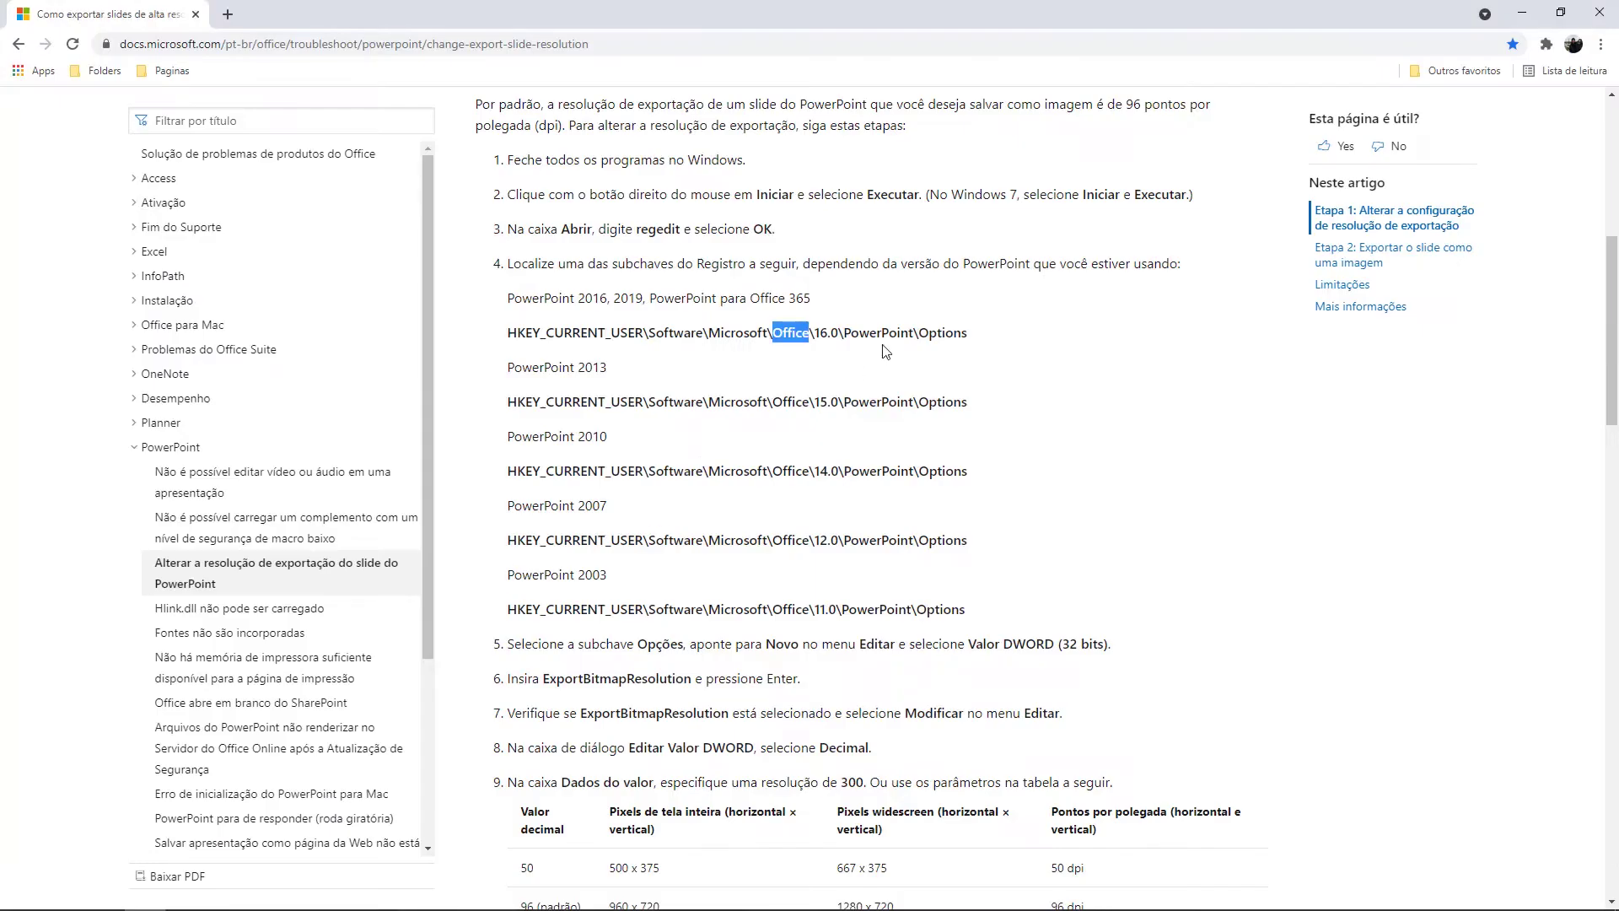
{"action": "left_click_drag", "start_coordinate": [815, 334], "coordinate": [836, 337]}
{"action": "double_click", "coordinate": [882, 332]}
{"action": "double_click", "coordinate": [942, 332]}
{"action": "key", "text": "alt+Tab"}
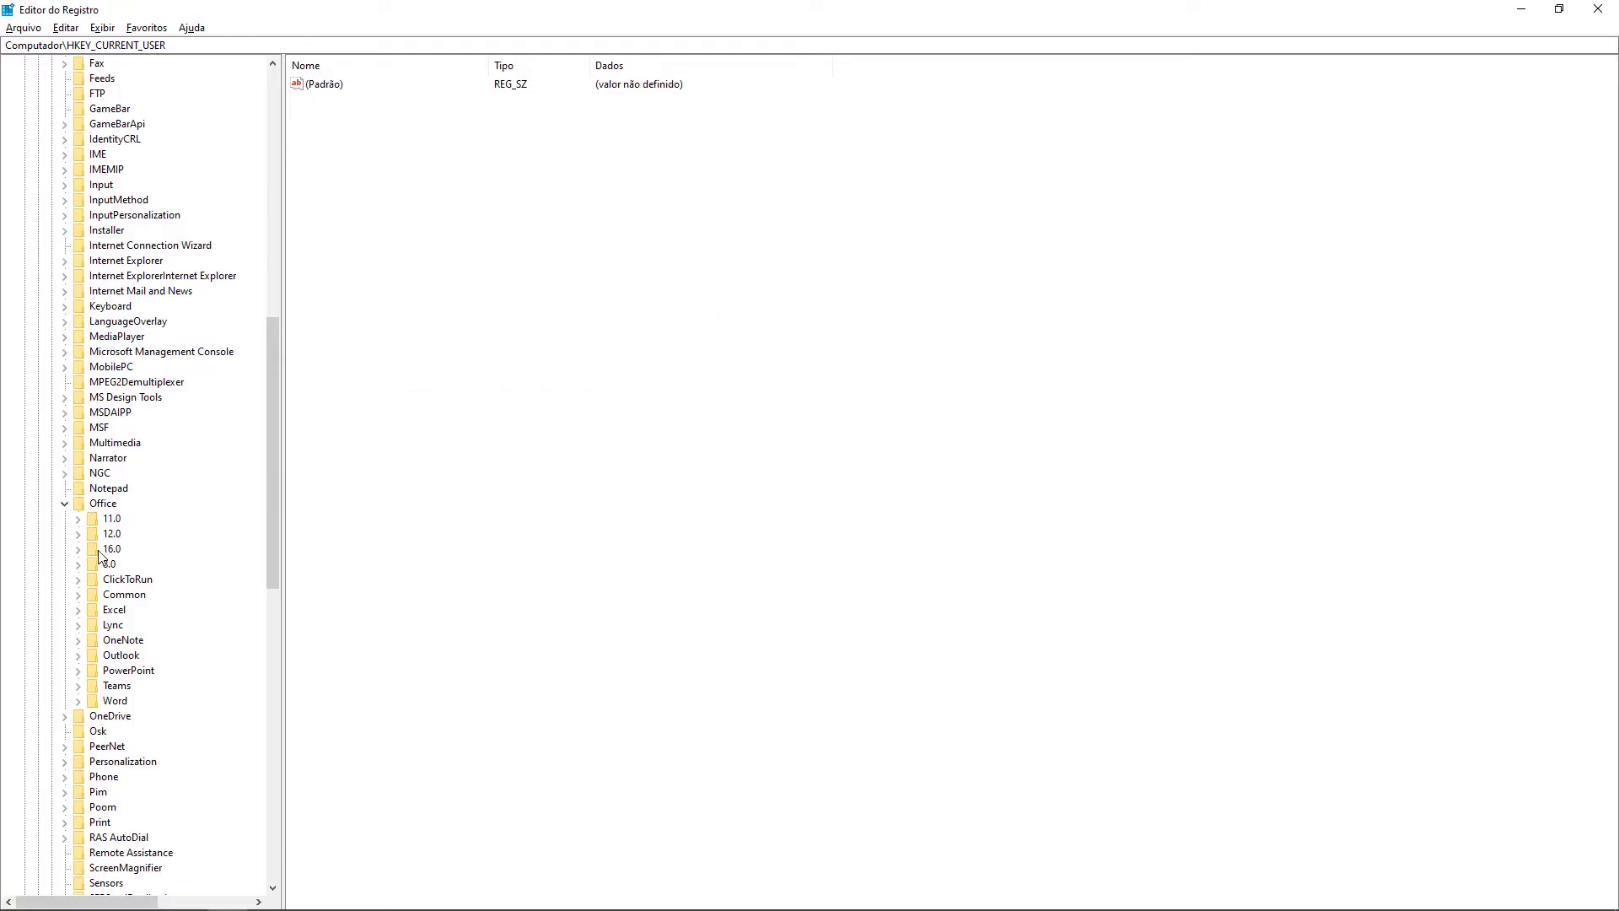
{"action": "left_click", "coordinate": [80, 550]}
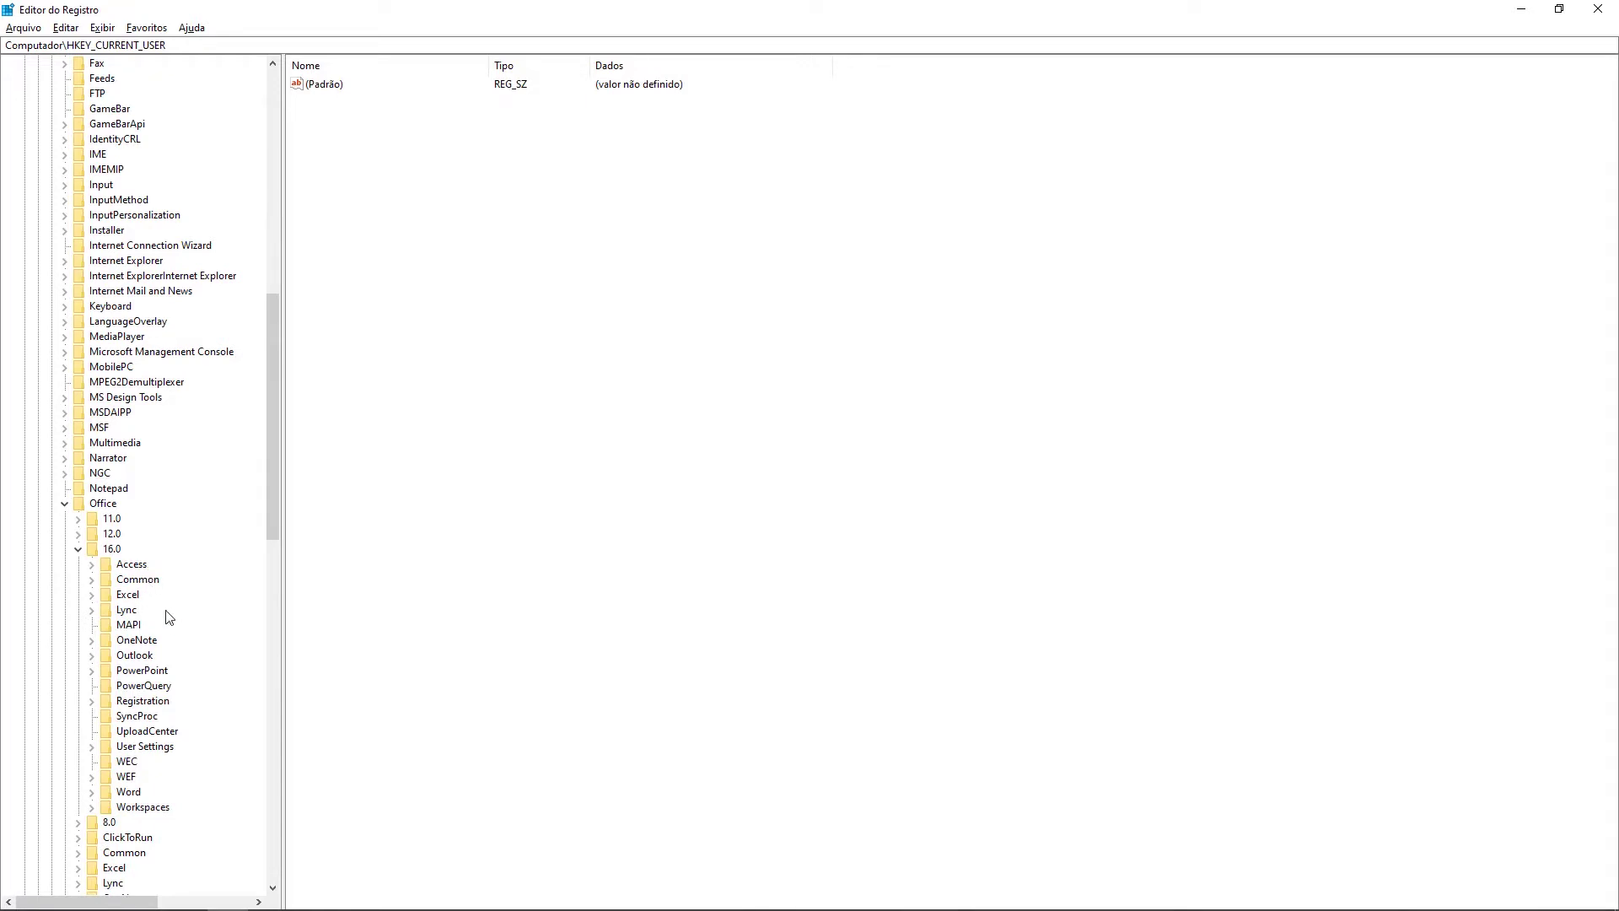
{"action": "scroll", "coordinate": [160, 616], "scroll_direction": "down", "scroll_amount": 2}
{"action": "left_click", "coordinate": [92, 580]}
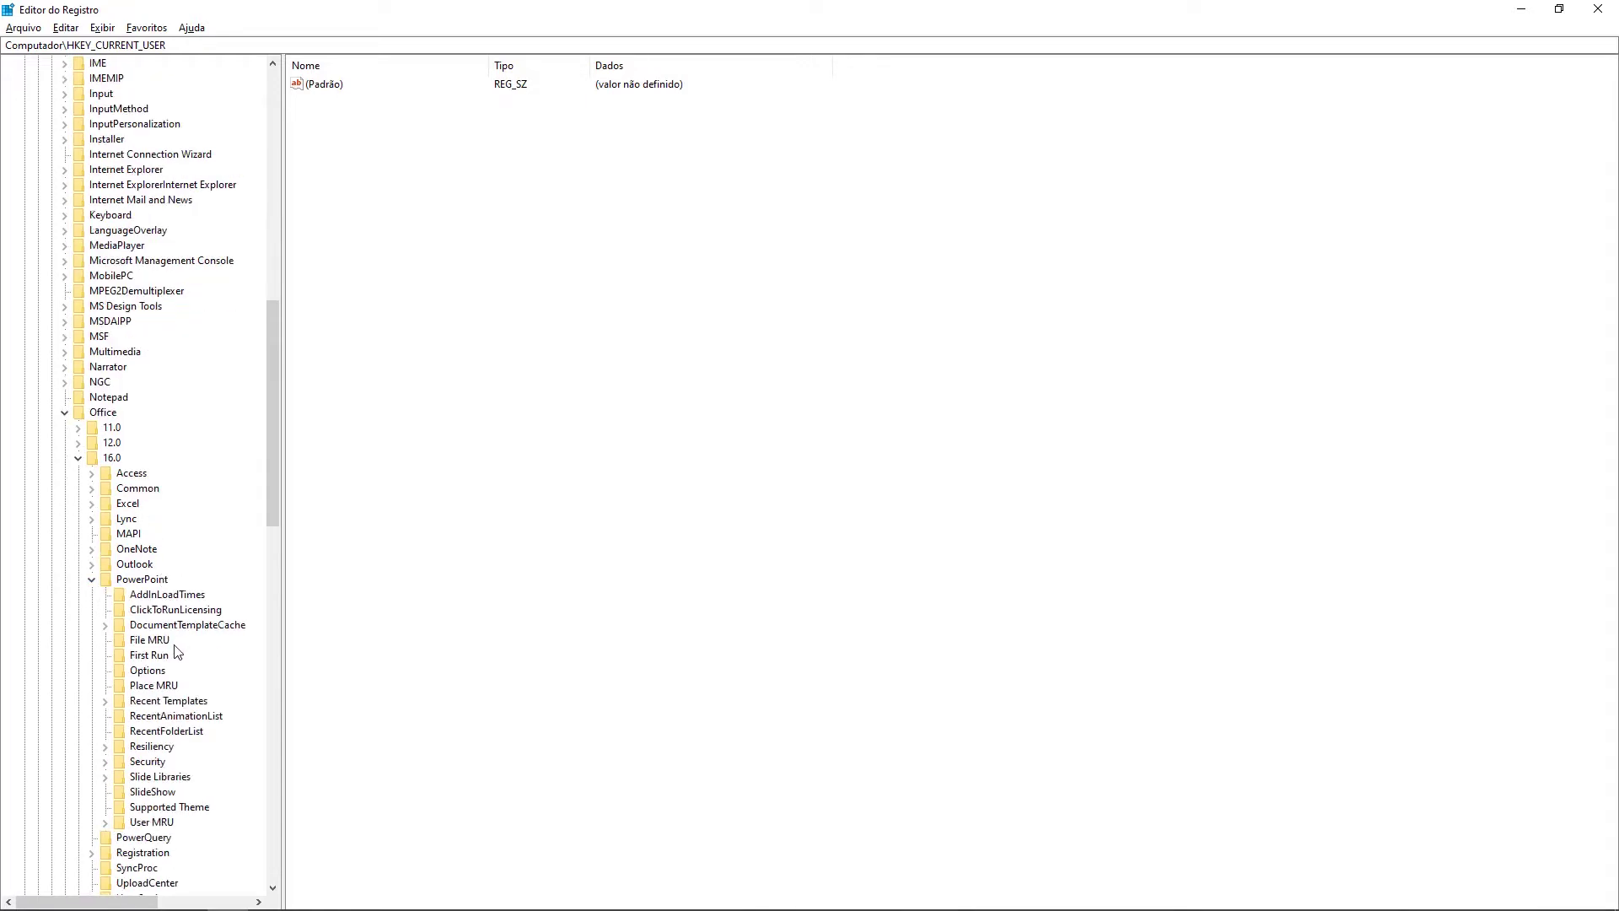
{"action": "scroll", "coordinate": [162, 657], "scroll_direction": "down", "scroll_amount": 1}
{"action": "left_click", "coordinate": [151, 625]}
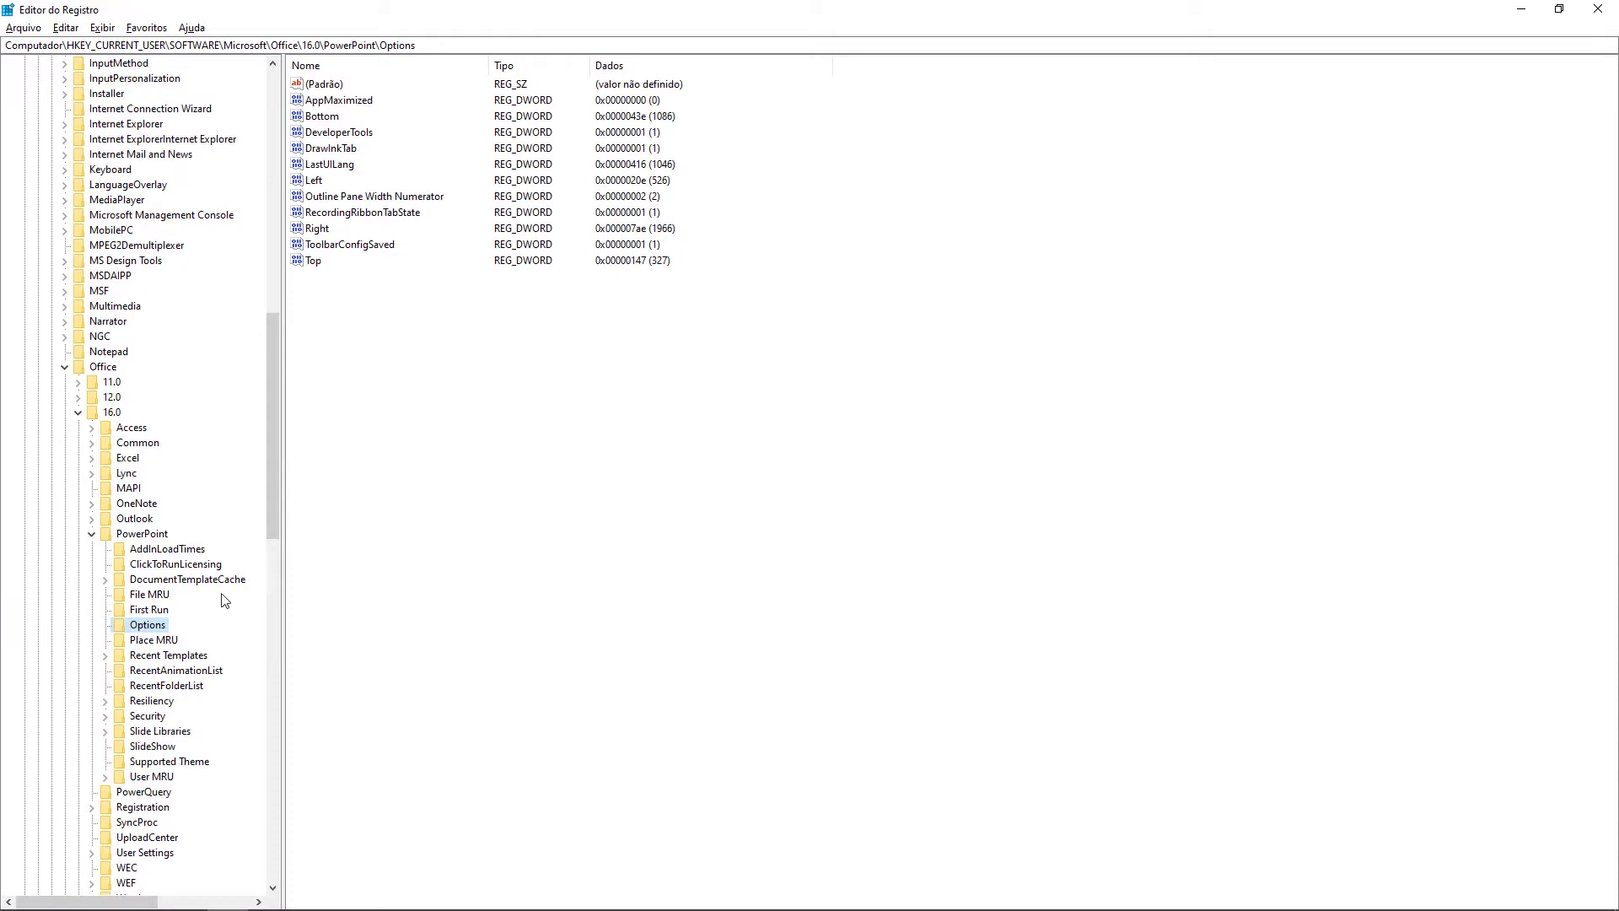
{"action": "key", "text": "alt+Tab"}
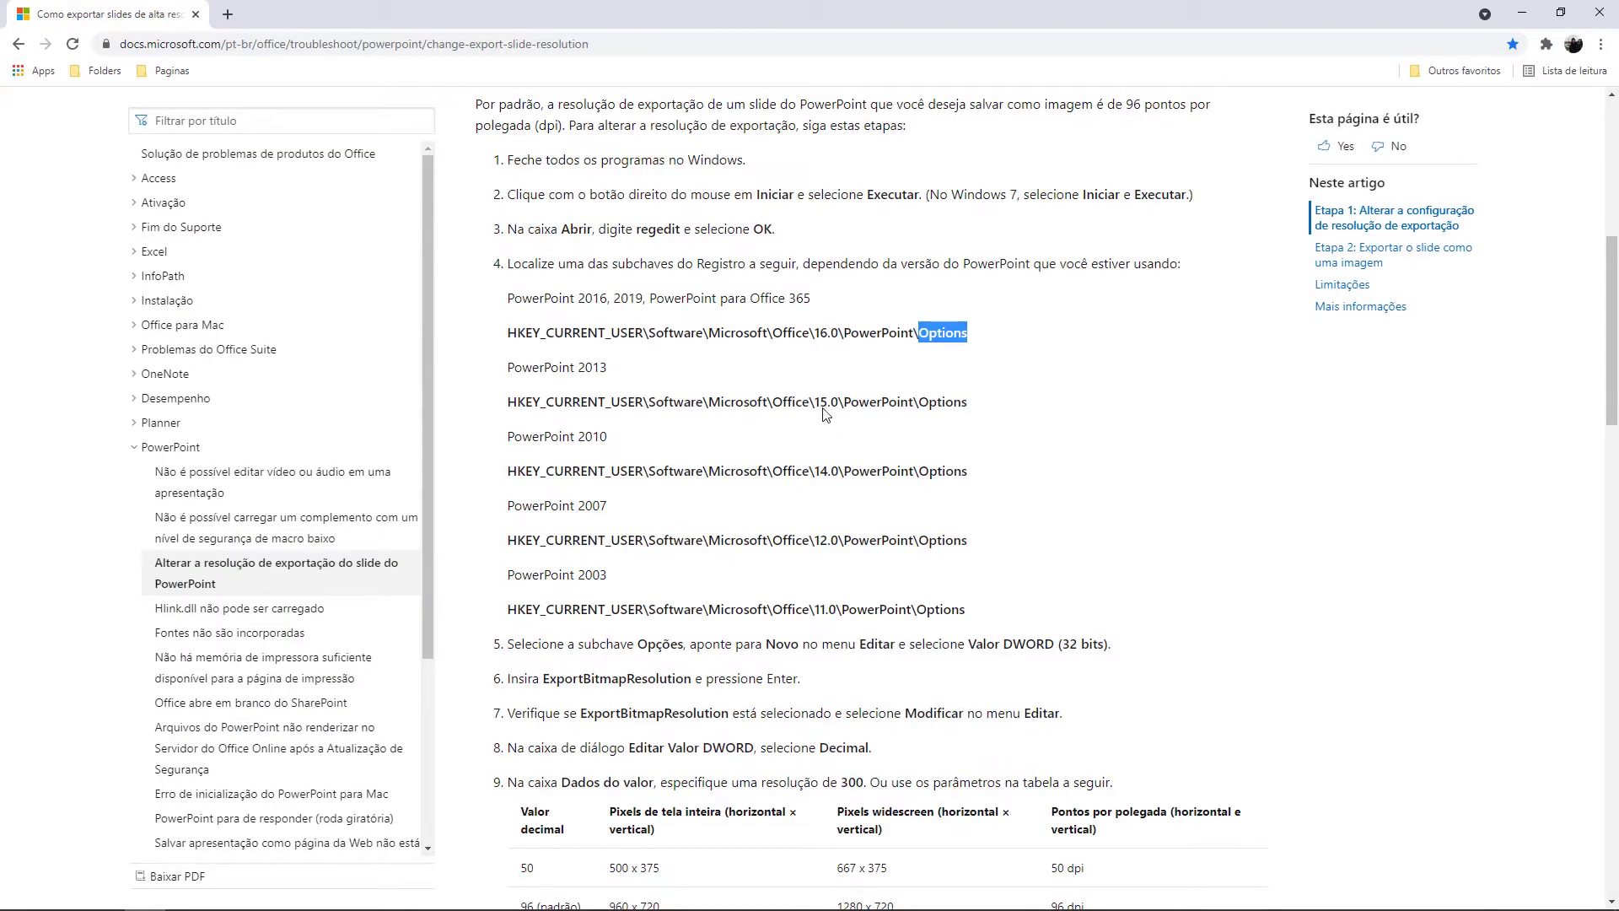
{"action": "scroll", "coordinate": [718, 413], "scroll_direction": "down", "scroll_amount": 1}
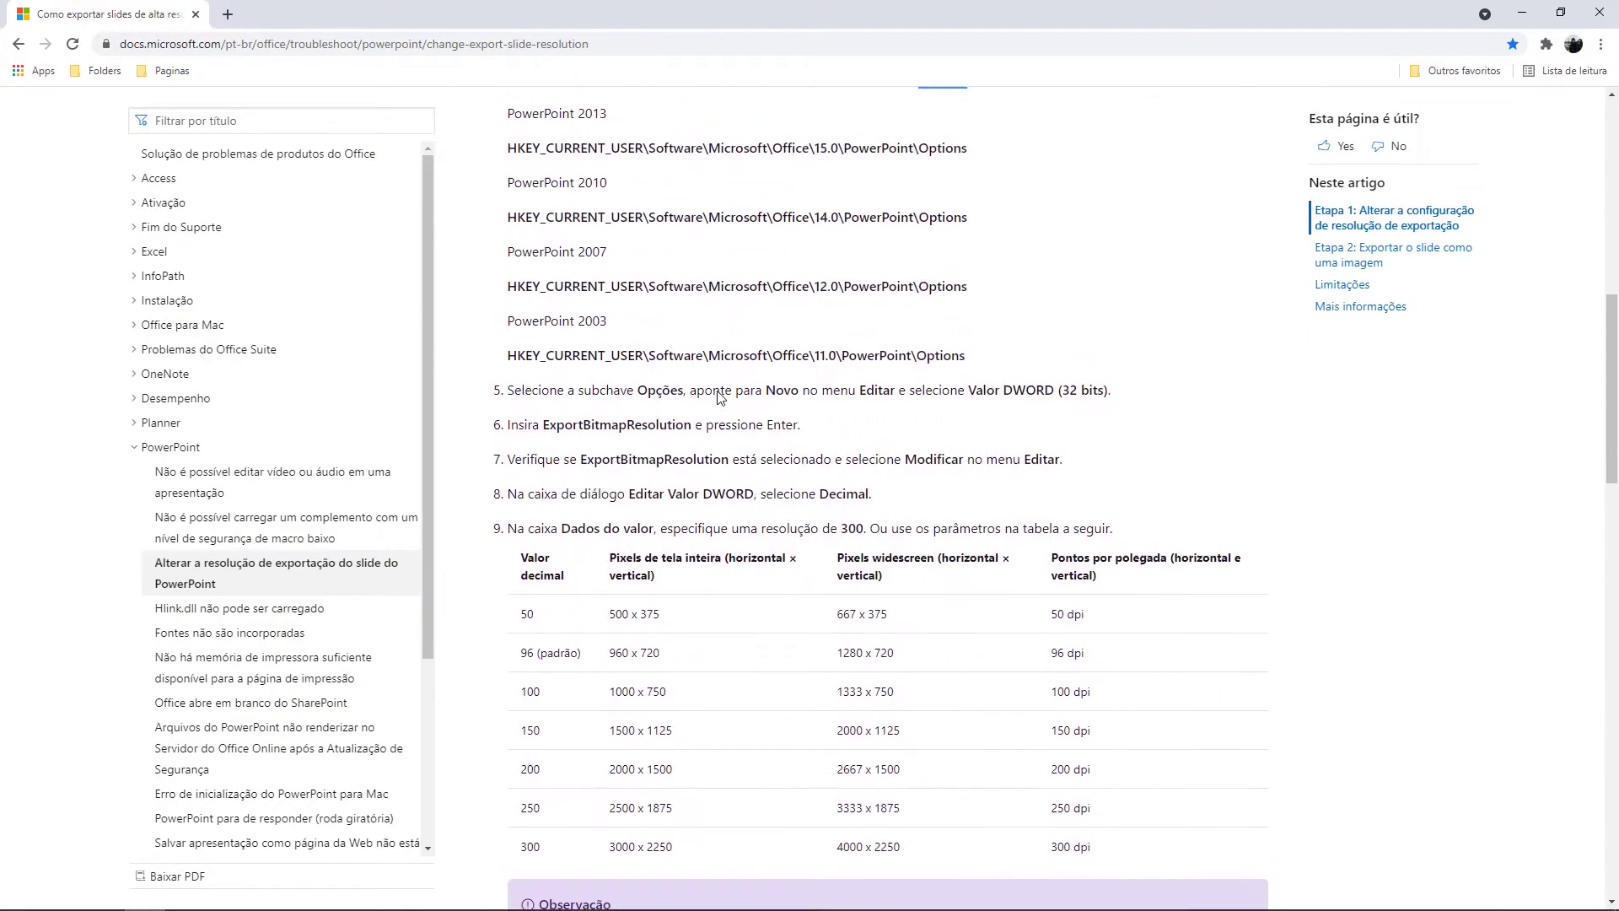
{"action": "scroll", "coordinate": [719, 421], "scroll_direction": "down", "scroll_amount": 2}
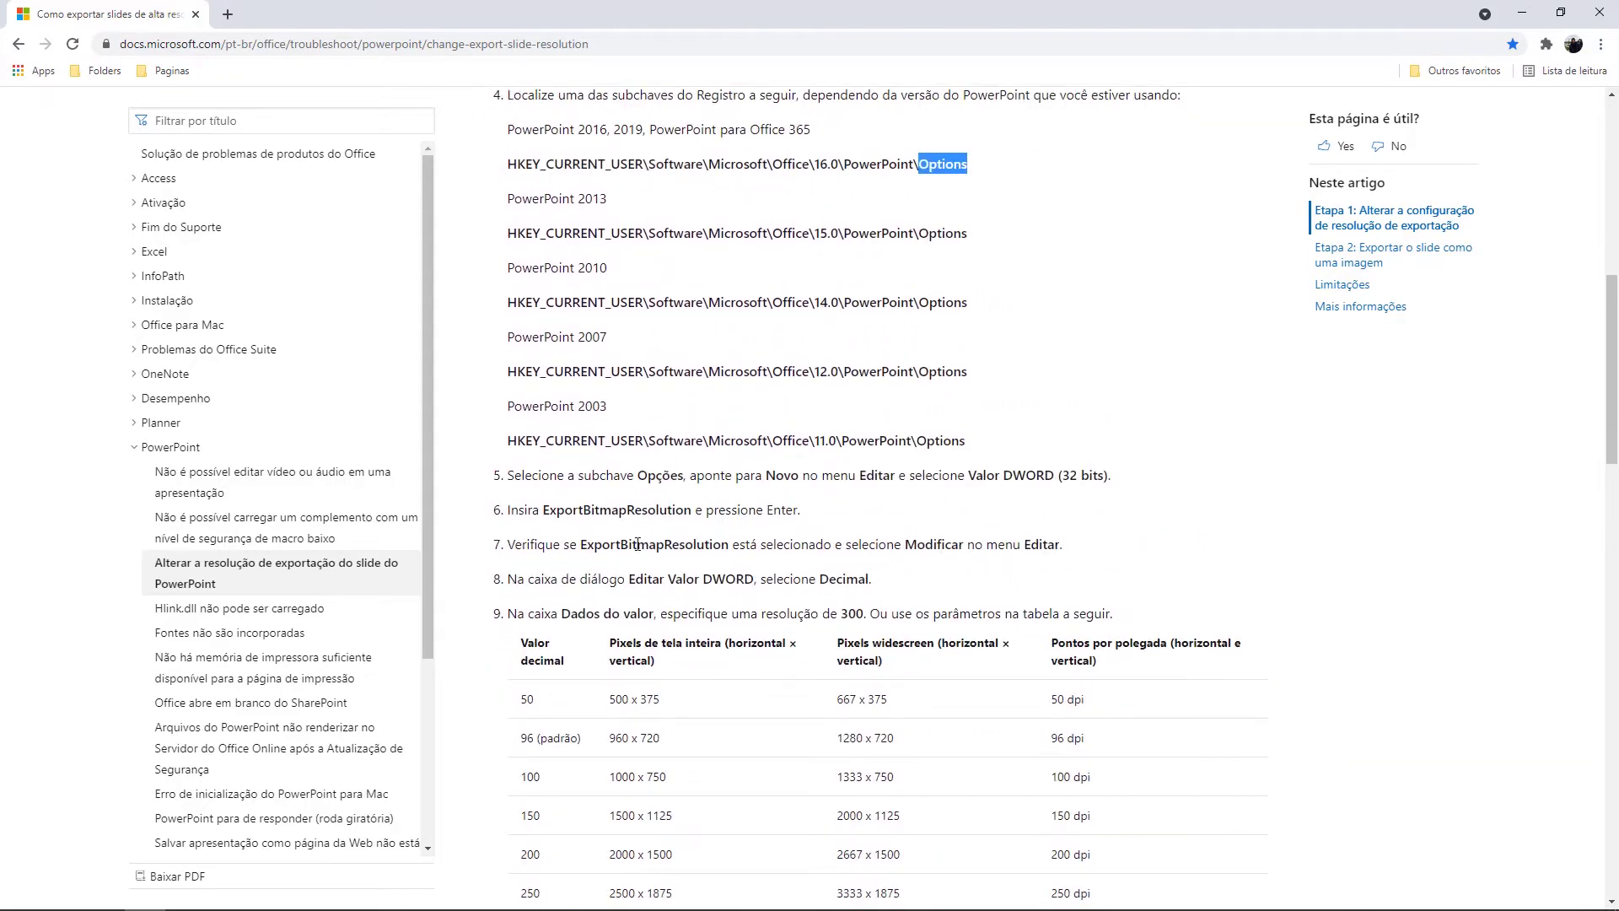
{"action": "double_click", "coordinate": [639, 545]}
{"action": "key", "text": "ctrl+c"}
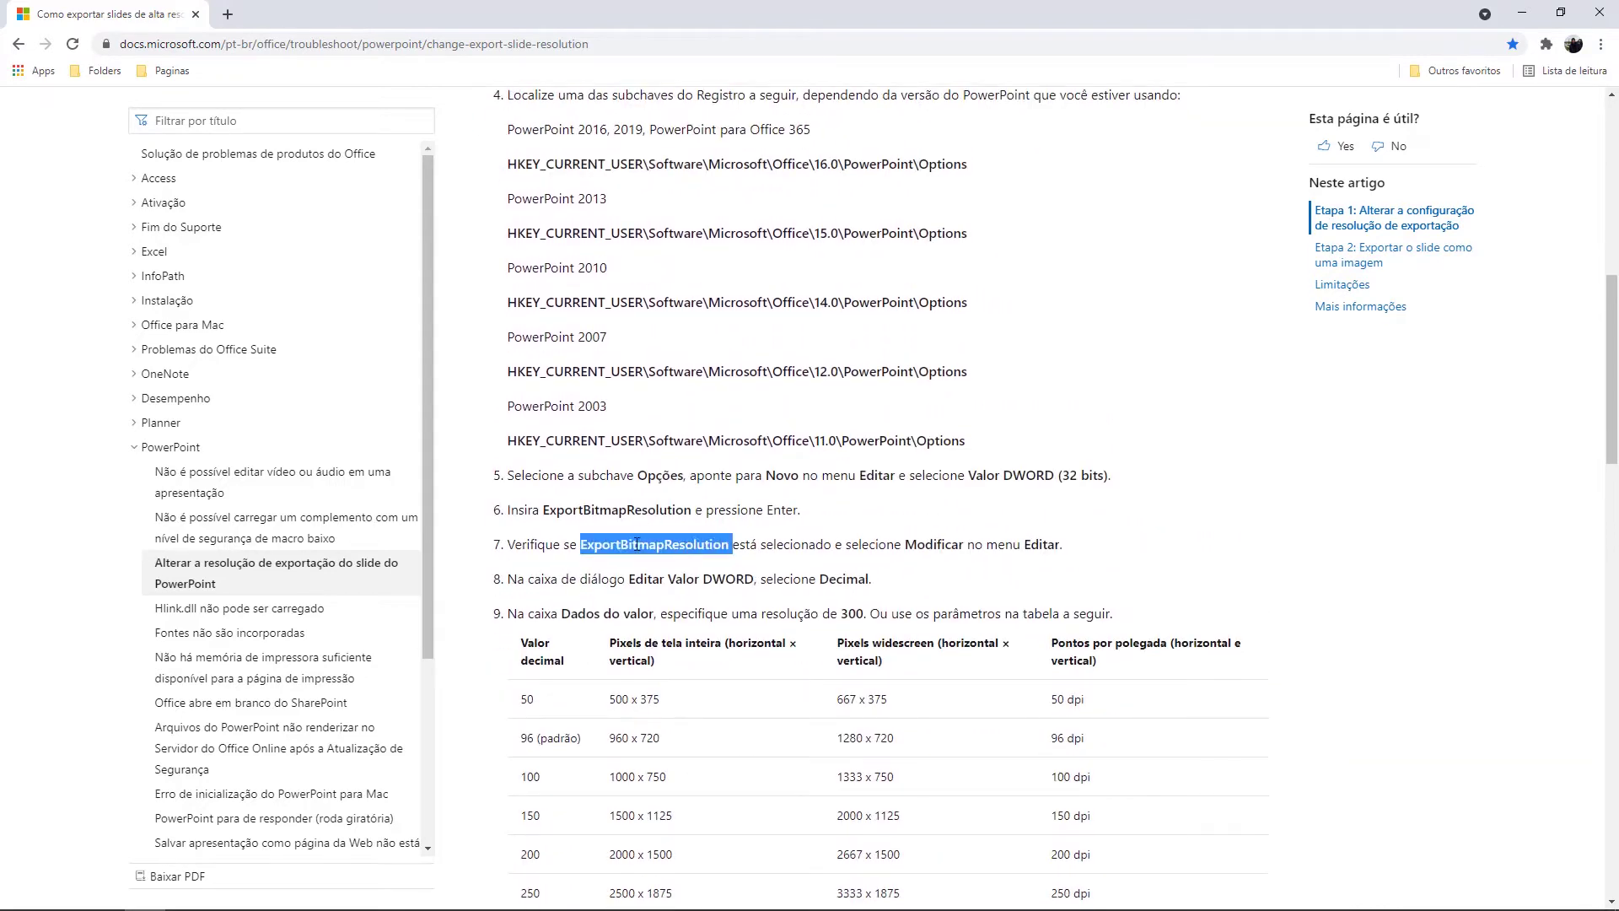
{"action": "key", "text": "alt+Tab"}
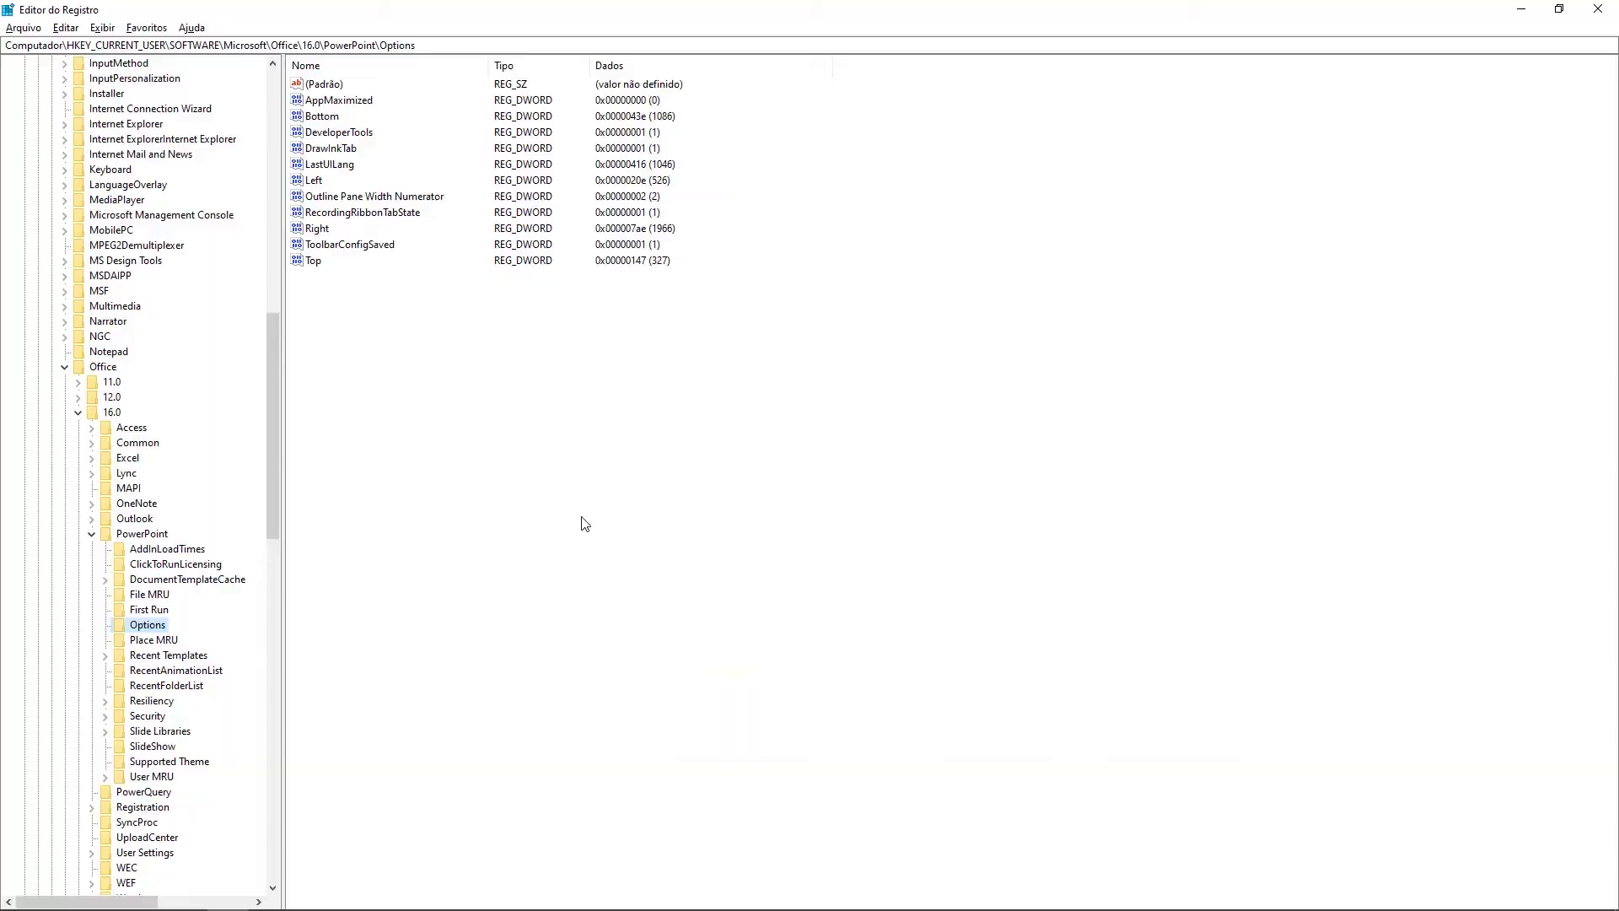
Create a new 32-bit DWORD value named ExportBitmapResolution under Options
{"action": "left_click", "coordinate": [65, 29]}
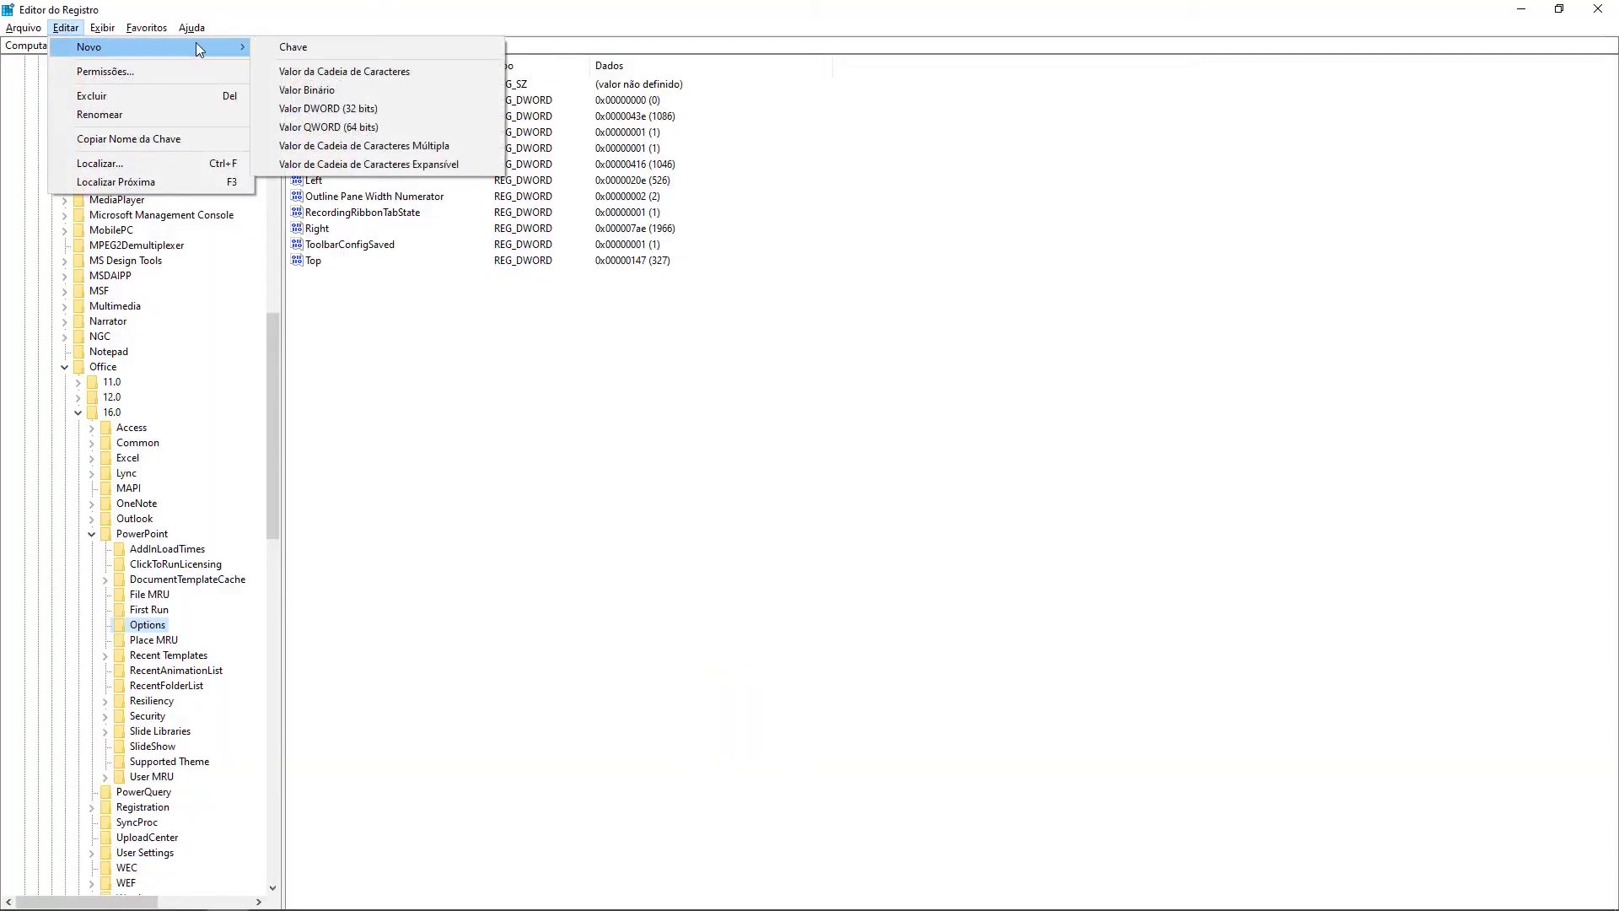
{"action": "mouse_move", "coordinate": [151, 48]}
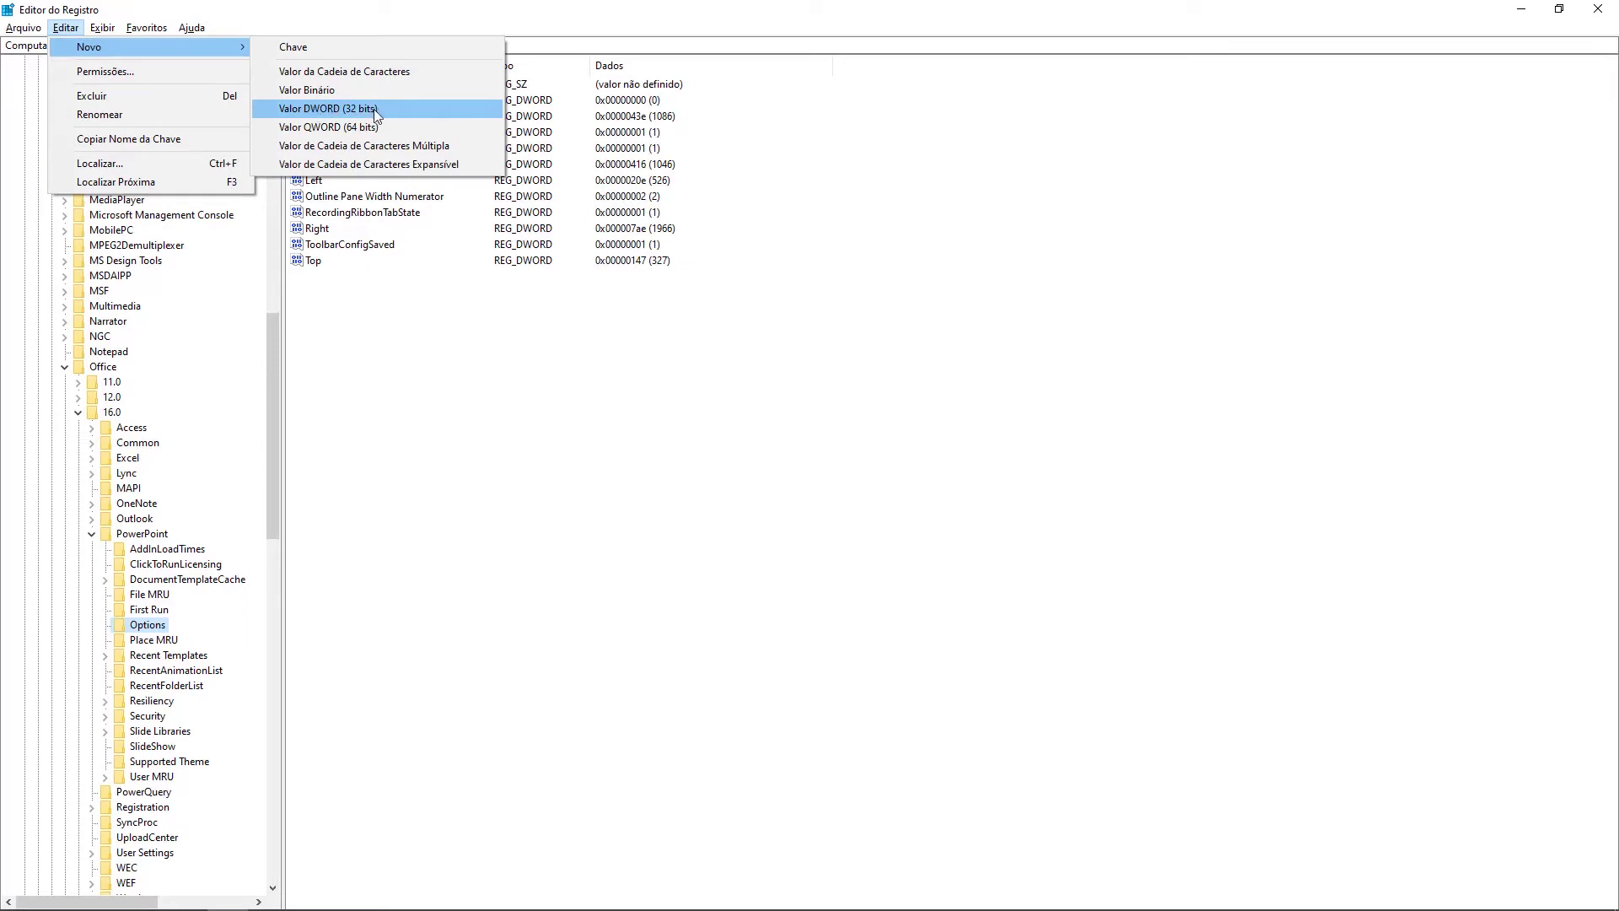
{"action": "left_click", "coordinate": [376, 115]}
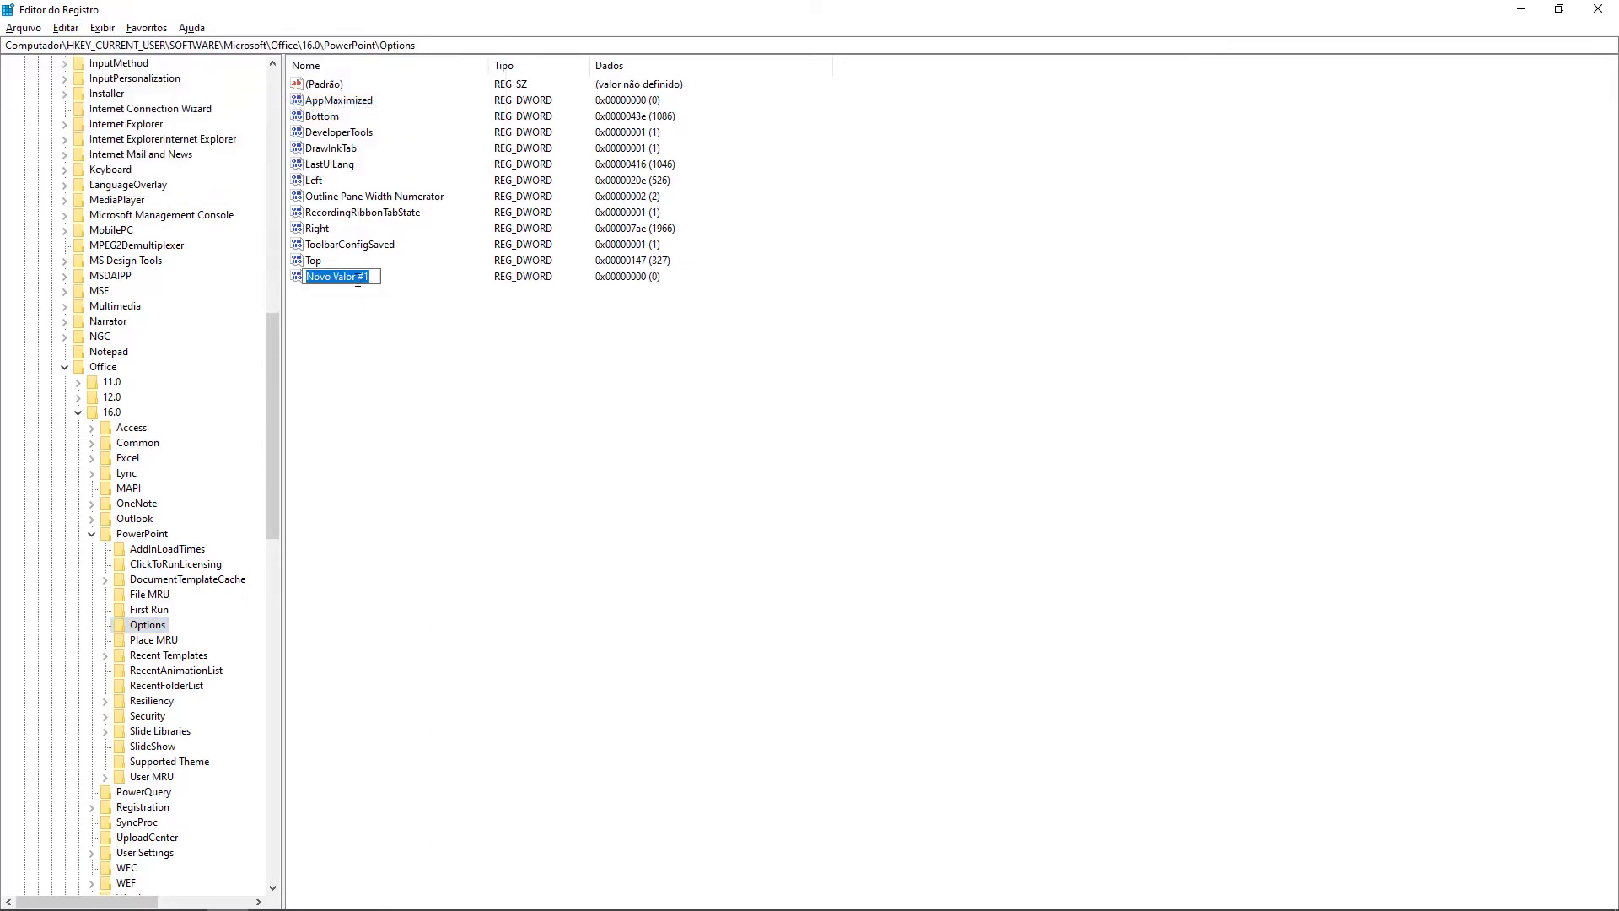
{"action": "key", "text": "ctrl+v"}
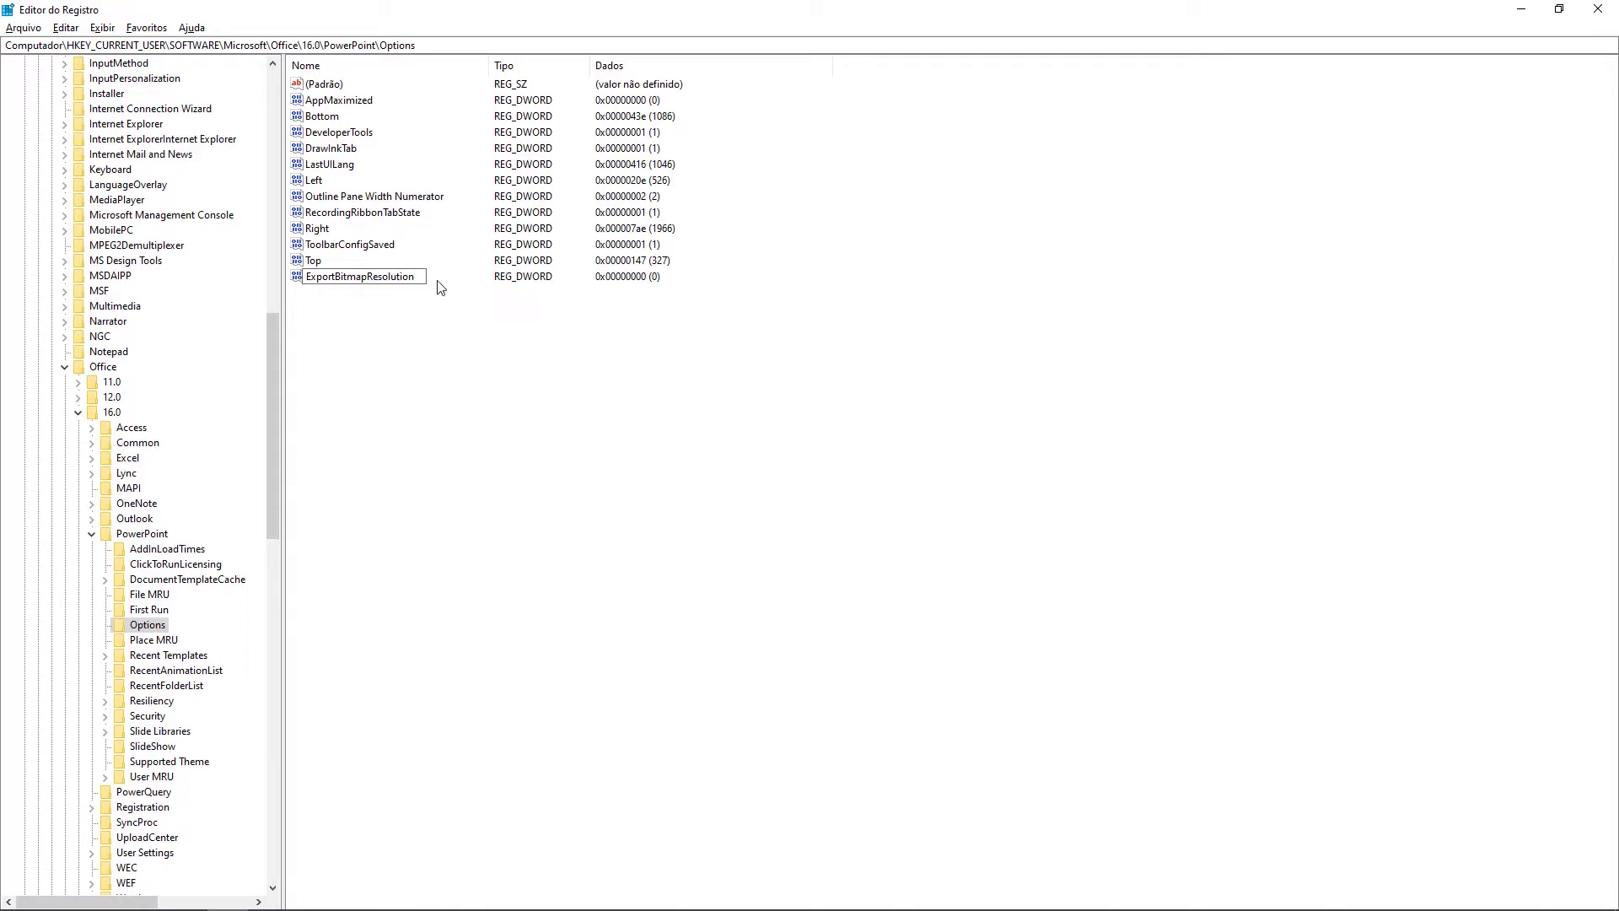
{"action": "key", "text": "Return"}
Set ExportBitmapResolution to 800 in decimal and close the Registry Editor
{"action": "right_click", "coordinate": [343, 283]}
{"action": "left_click", "coordinate": [413, 289]}
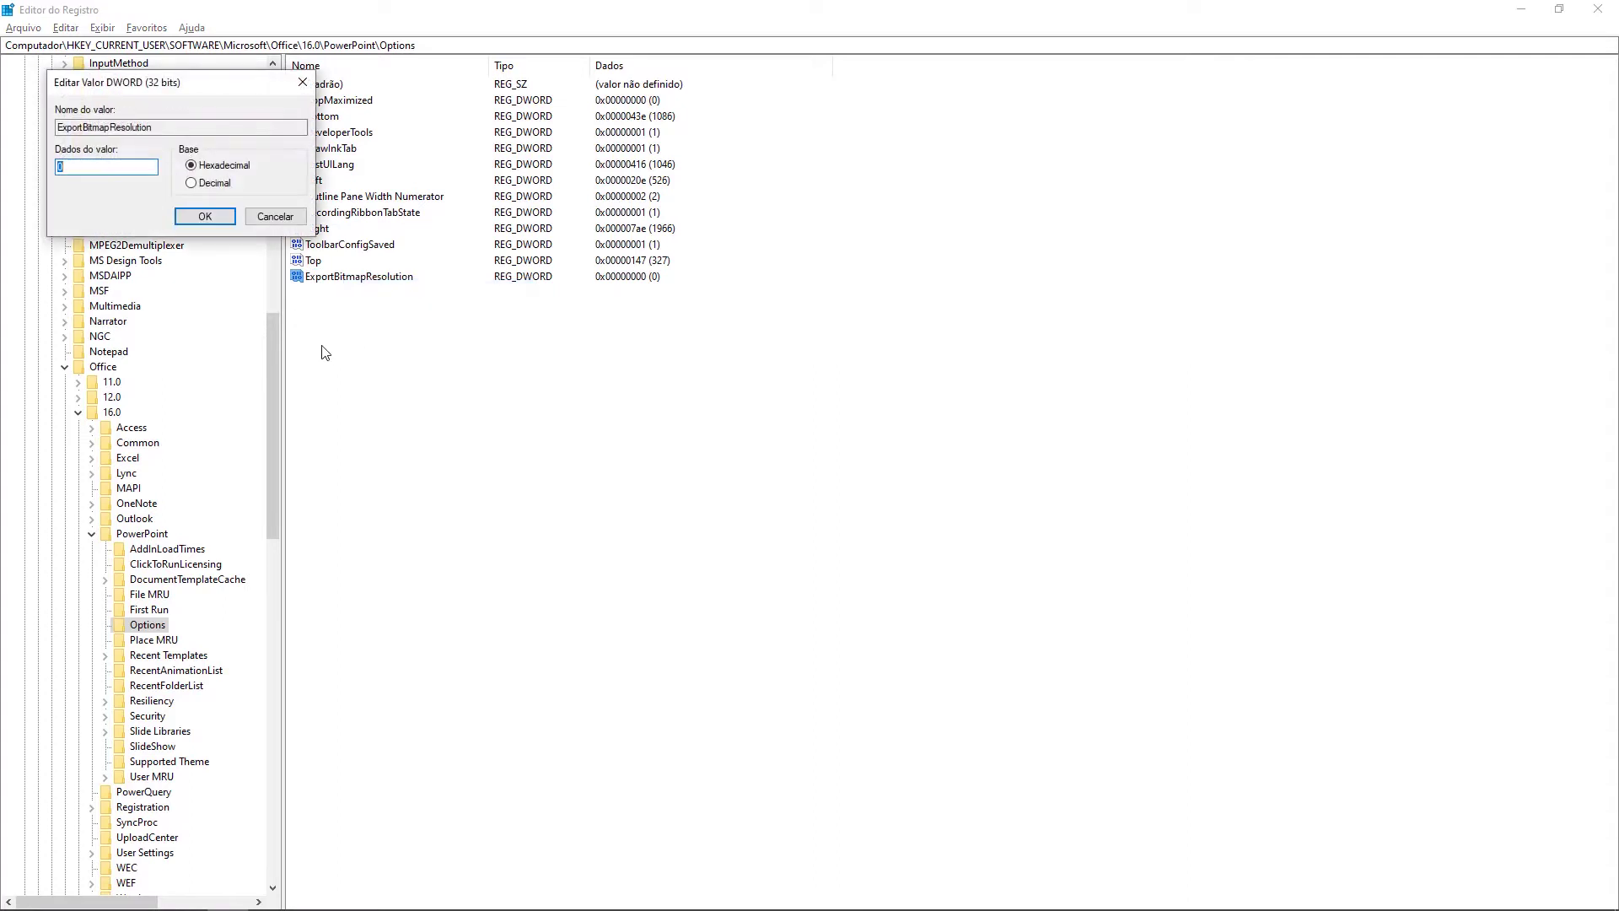
{"action": "left_click", "coordinate": [192, 183]}
{"action": "type", "text": "800"}
{"action": "left_click", "coordinate": [205, 217]}
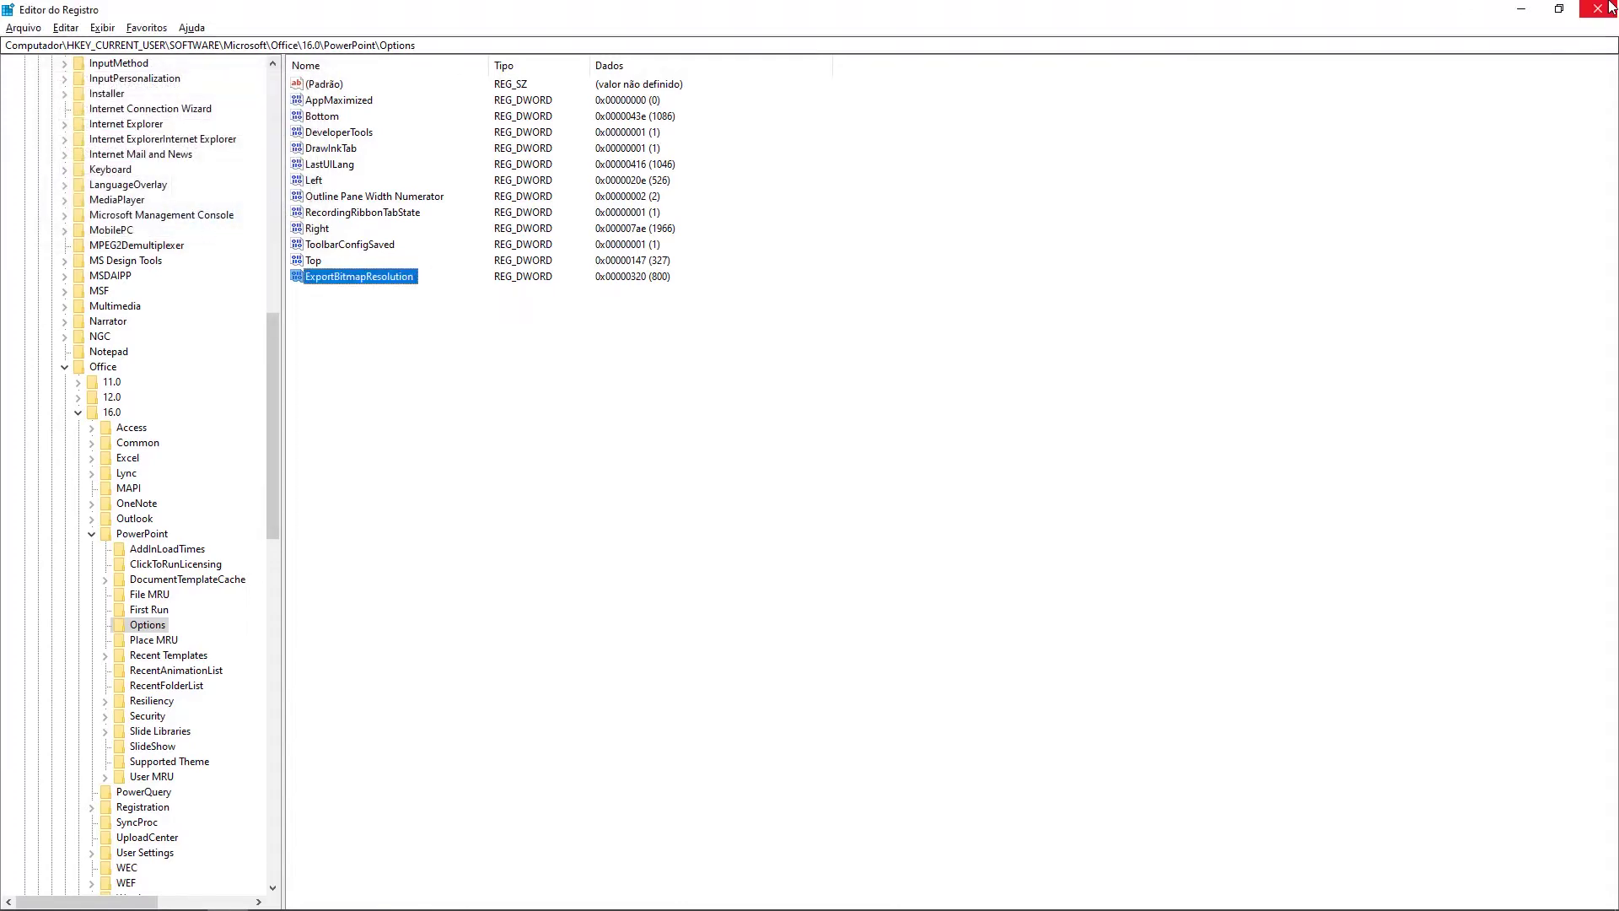
{"action": "left_click", "coordinate": [1599, 8]}
Use Save As to save only the current slide as a PNG named 800dpi
{"action": "left_click", "coordinate": [1521, 13]}
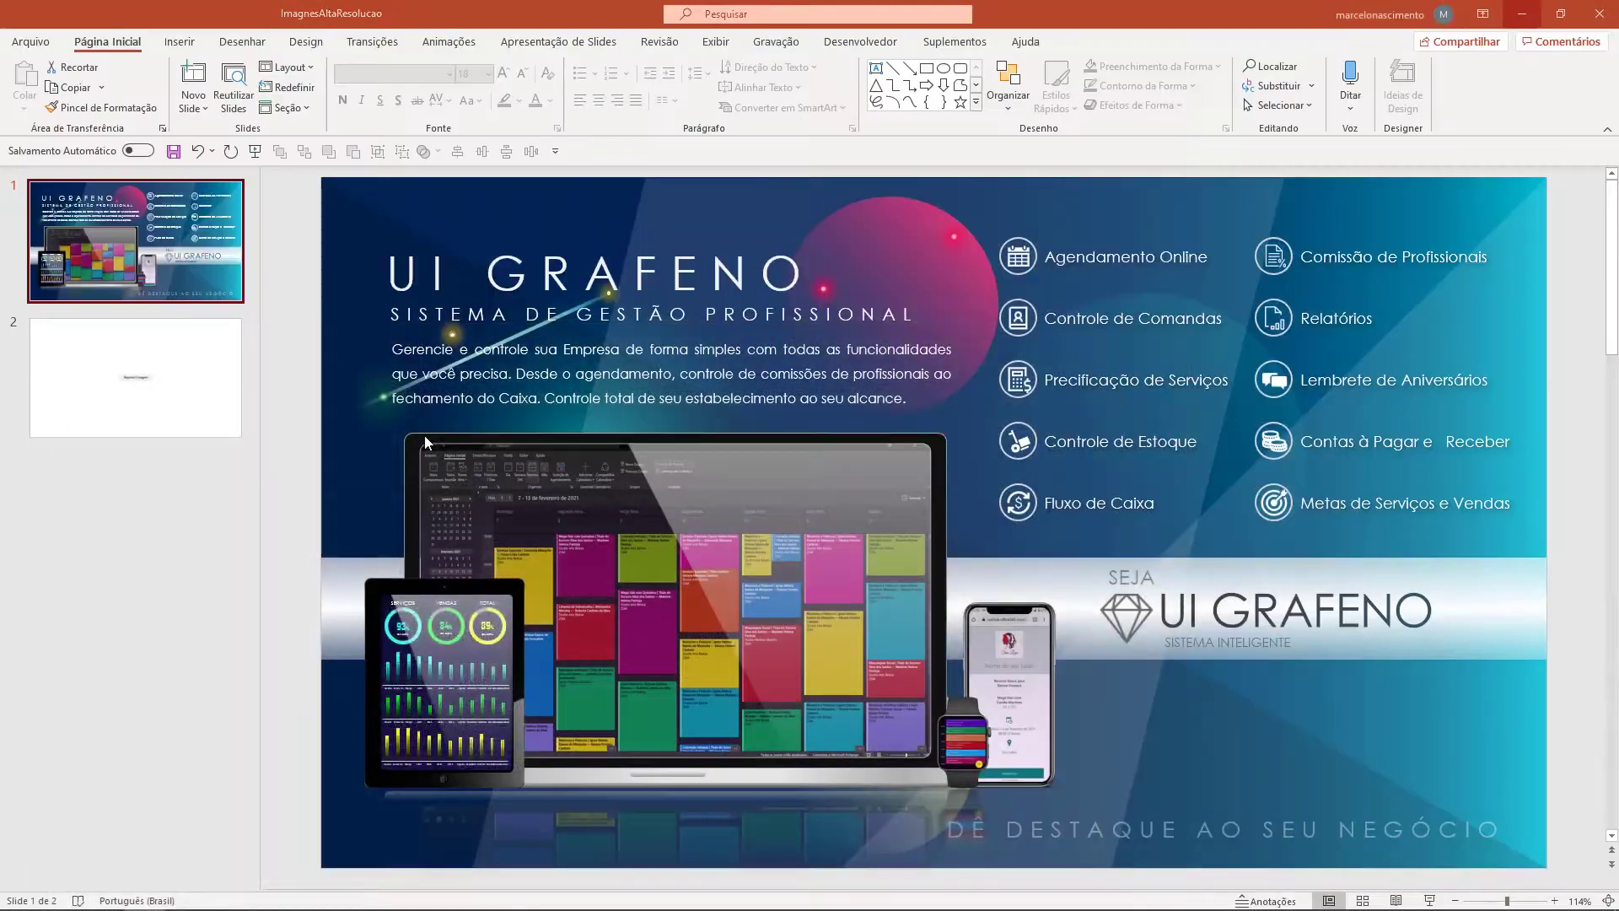
{"action": "left_click", "coordinate": [30, 41]}
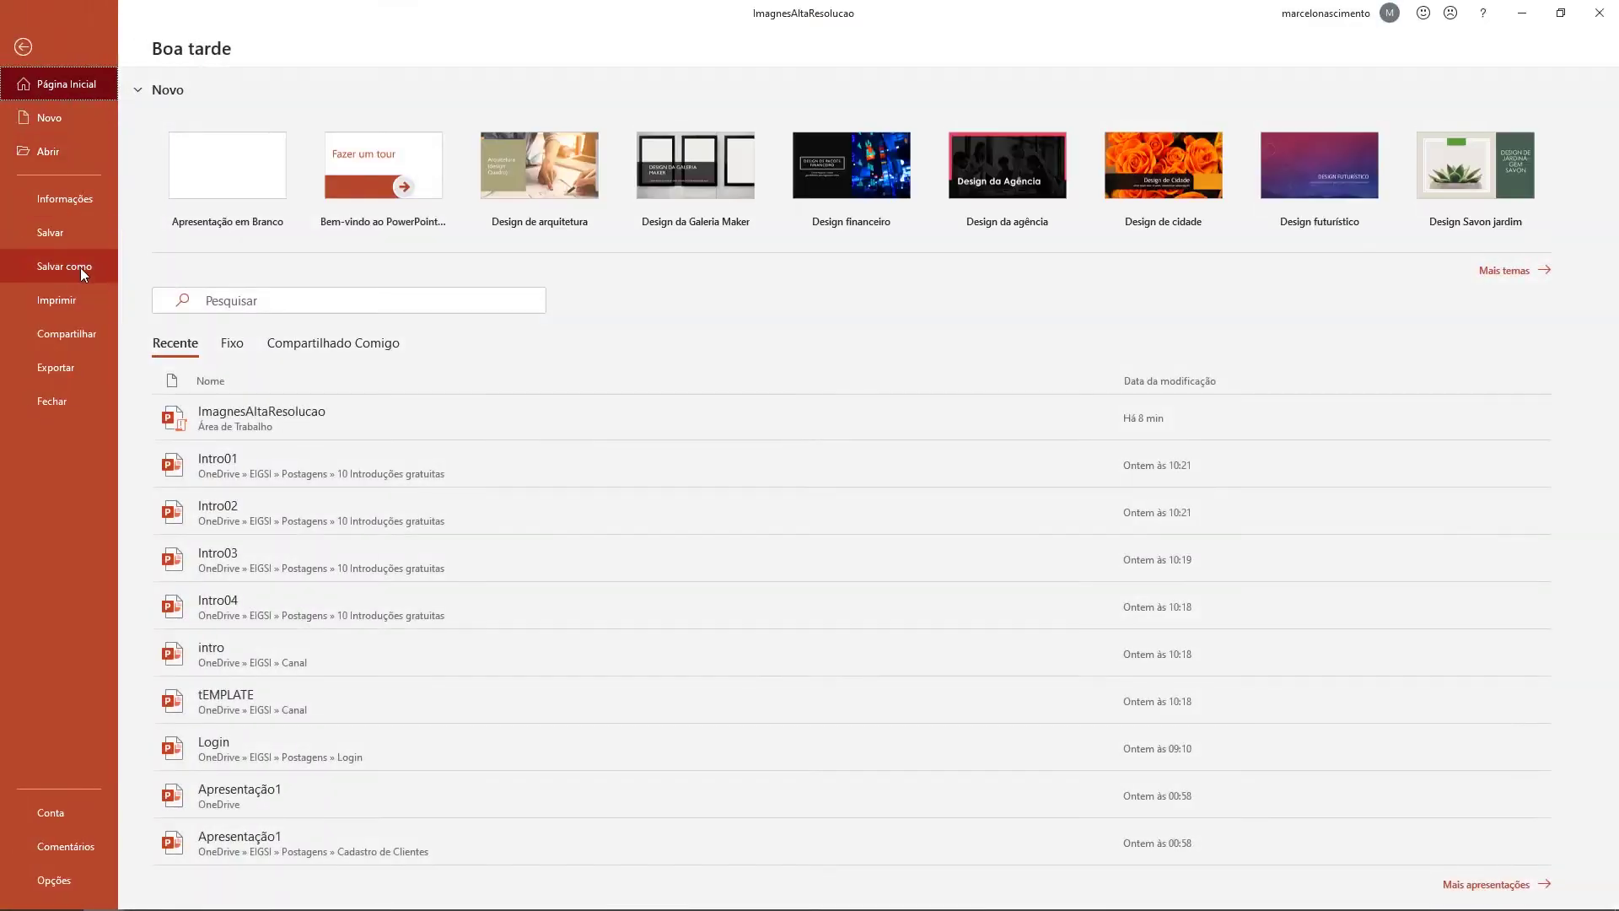
{"action": "left_click", "coordinate": [81, 269]}
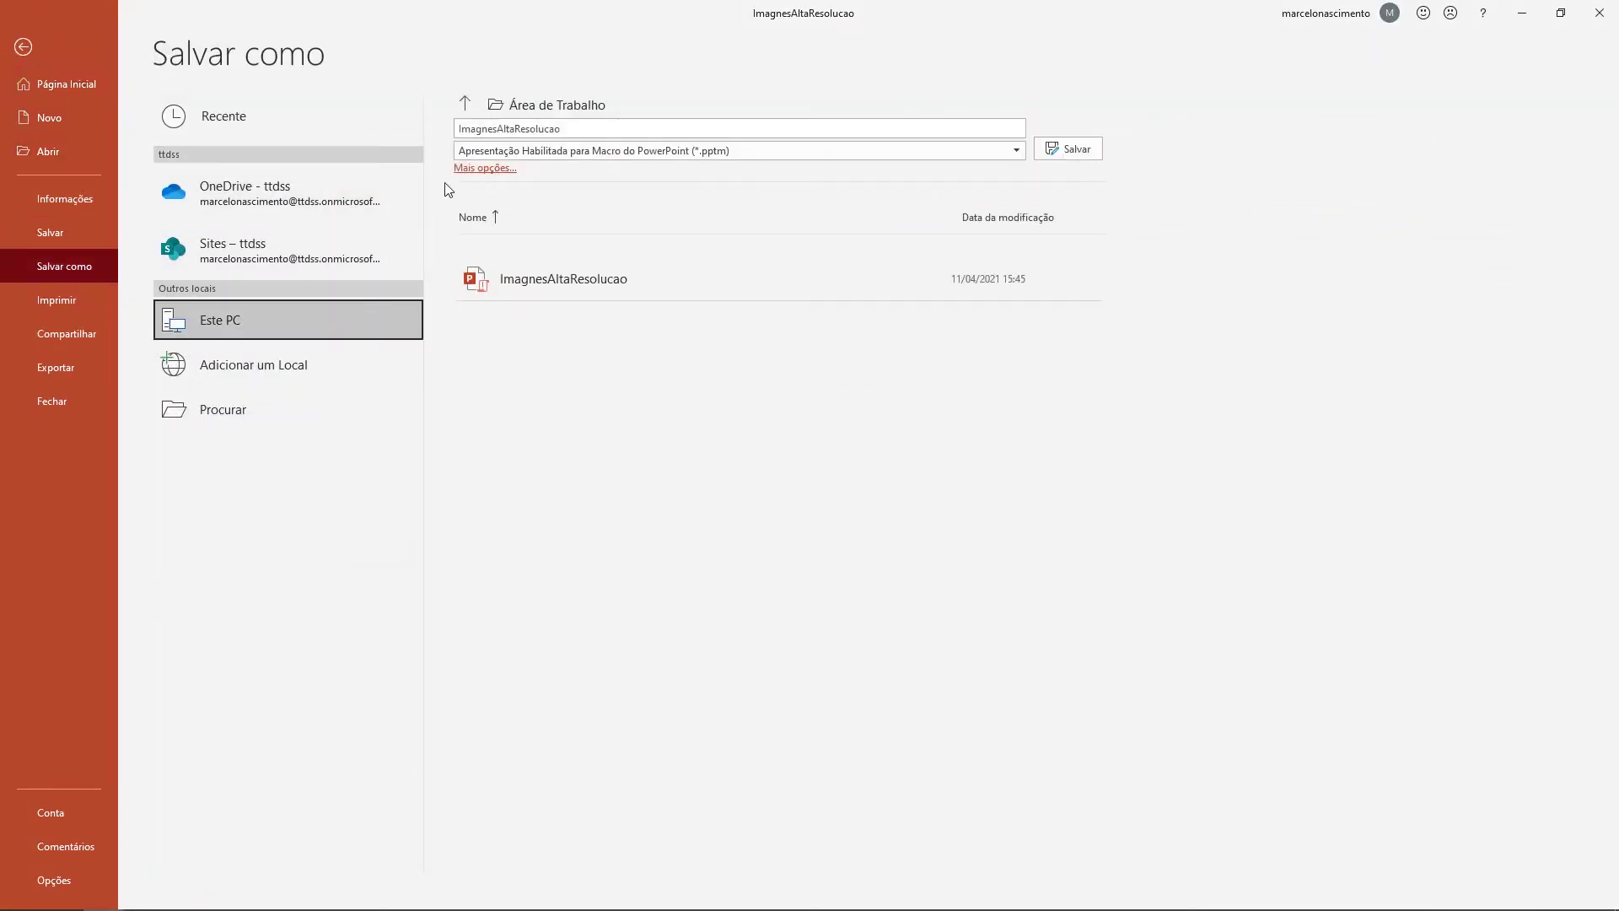
{"action": "left_click", "coordinate": [485, 168]}
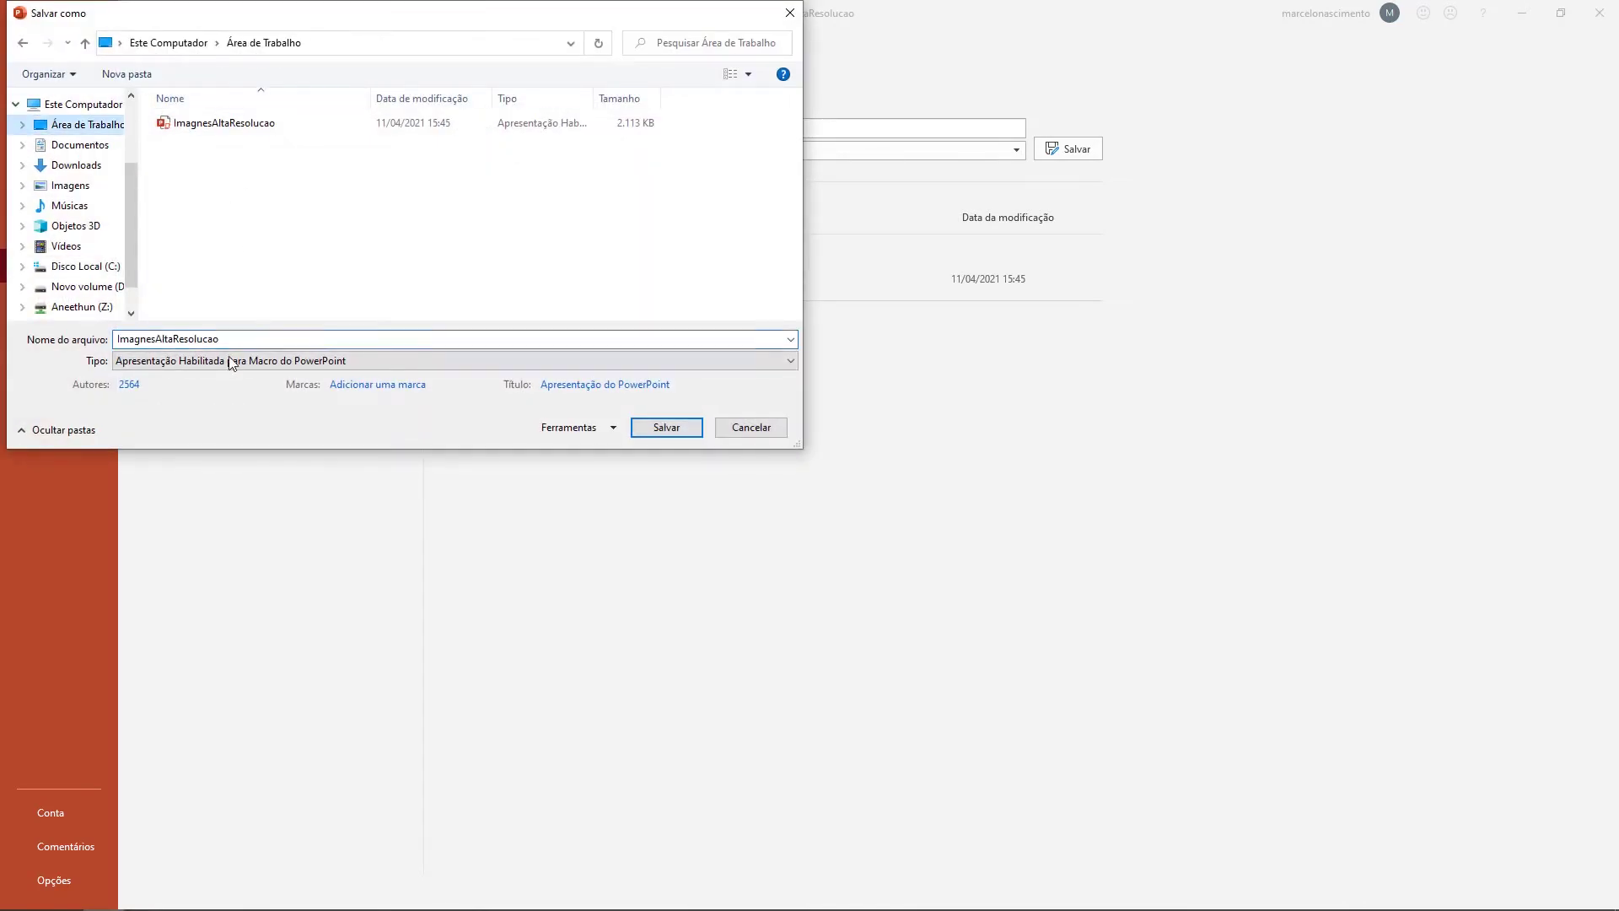
{"action": "type", "text": "800dpi"}
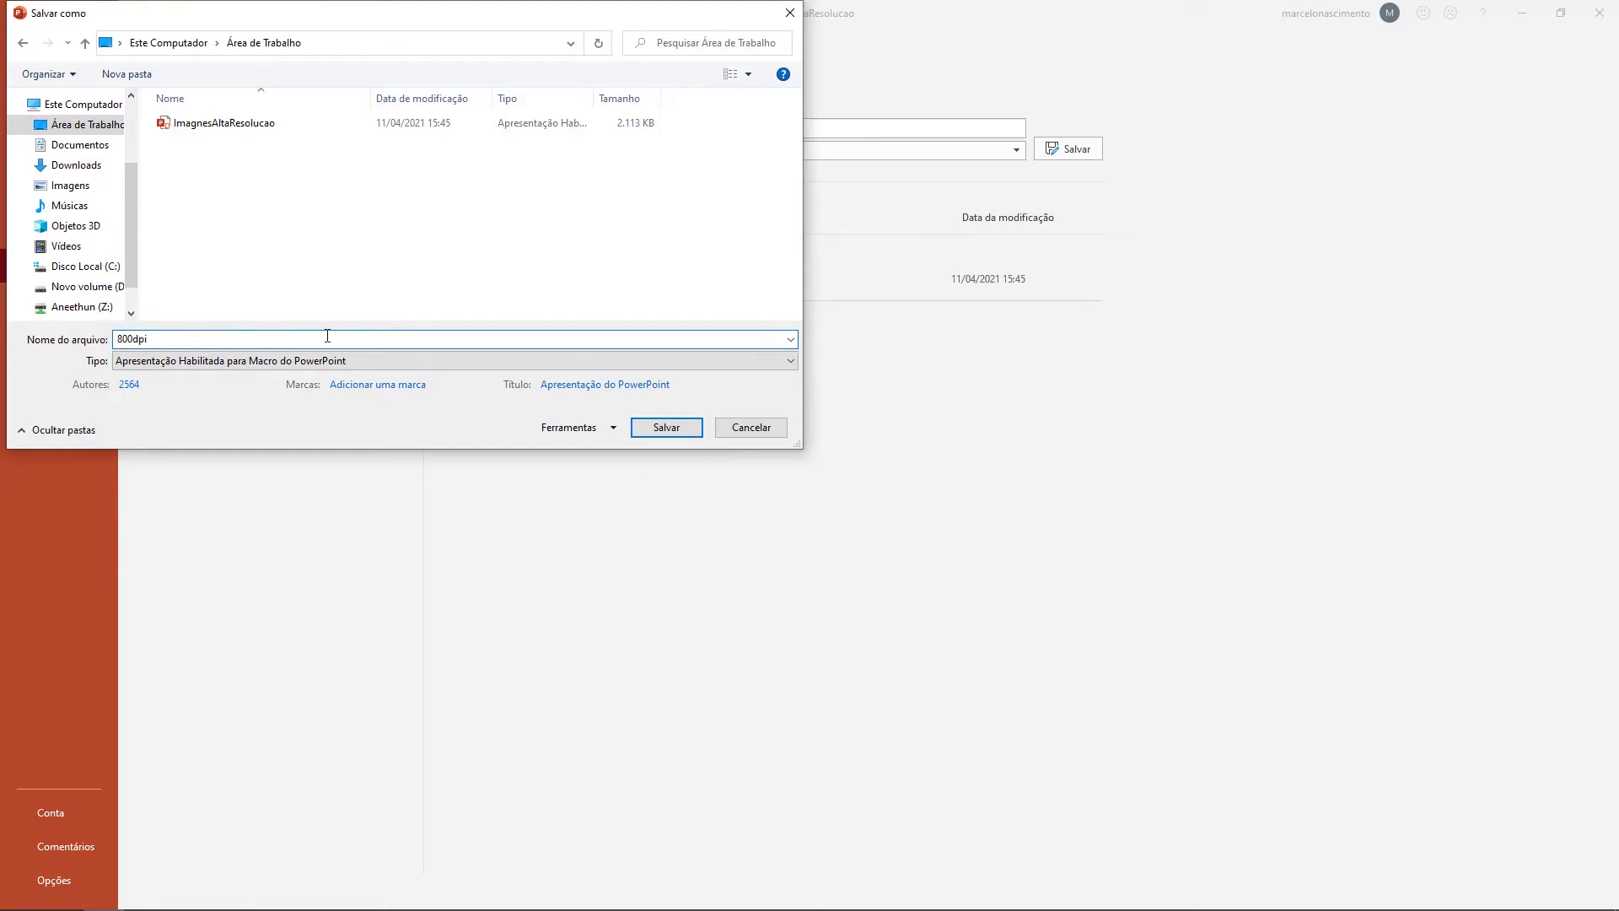
{"action": "left_click", "coordinate": [333, 363]}
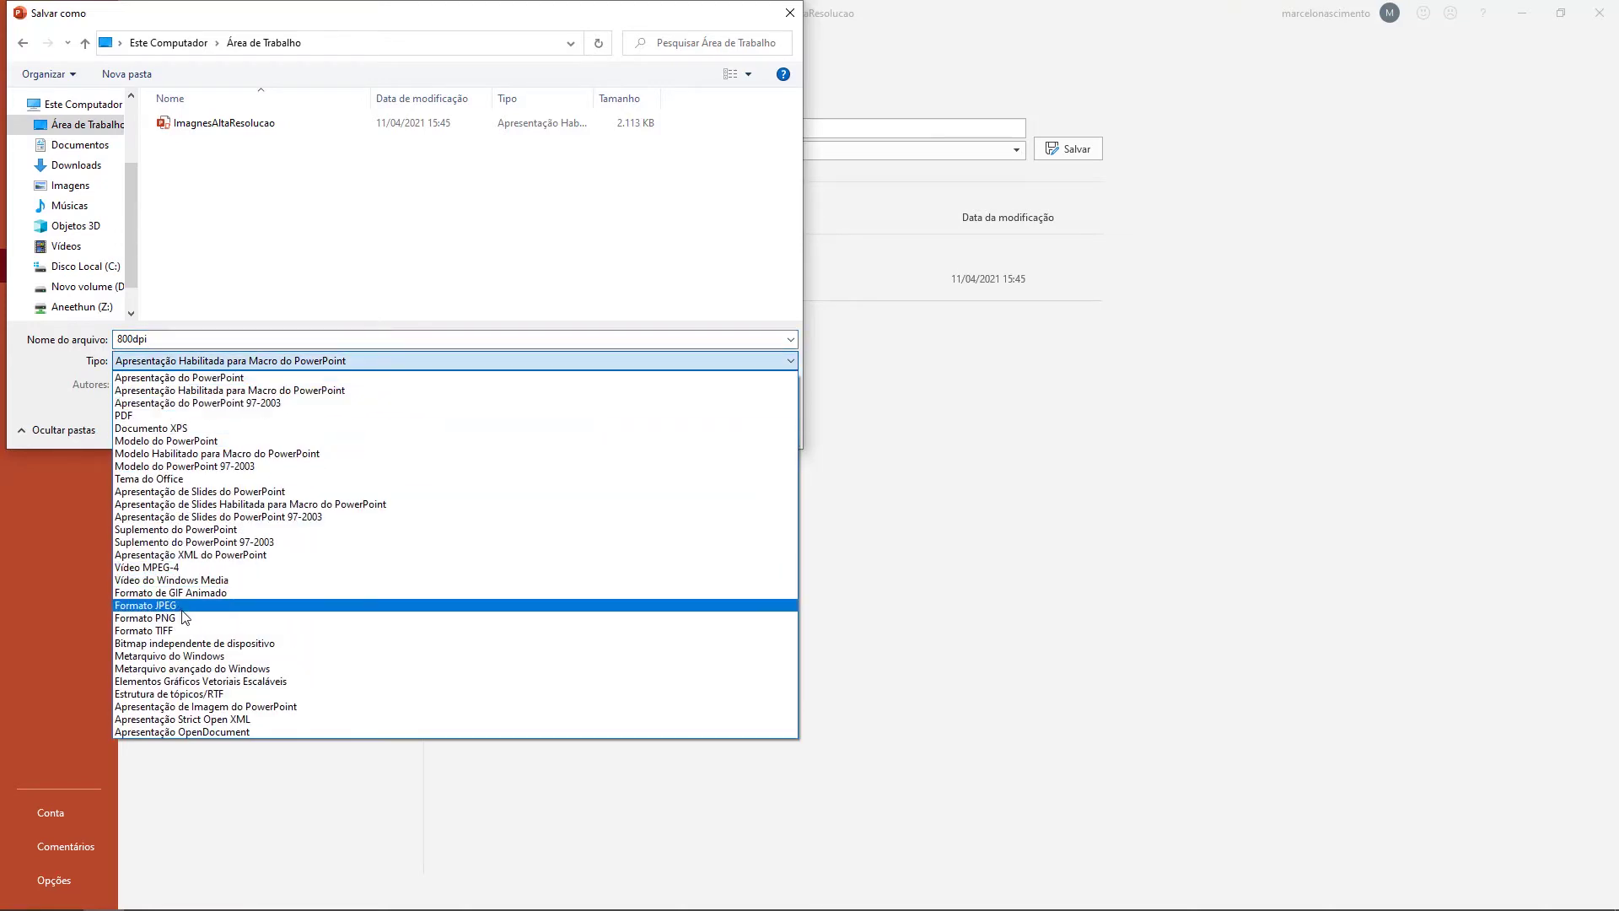
{"action": "left_click", "coordinate": [184, 618]}
{"action": "left_click", "coordinate": [665, 434]}
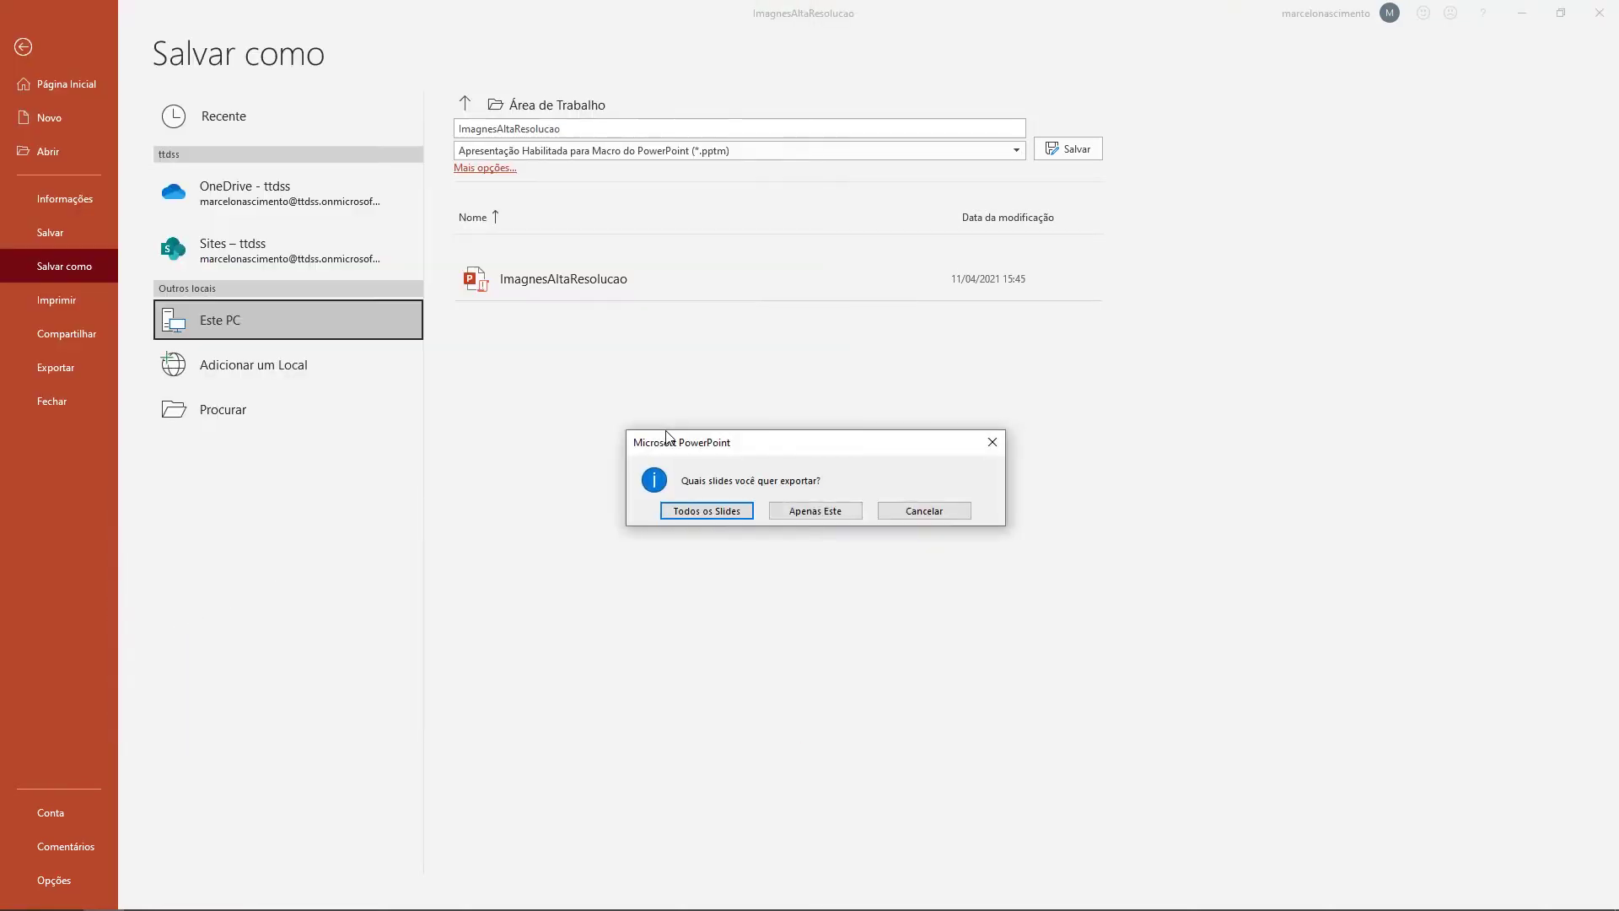
{"action": "left_click", "coordinate": [806, 508]}
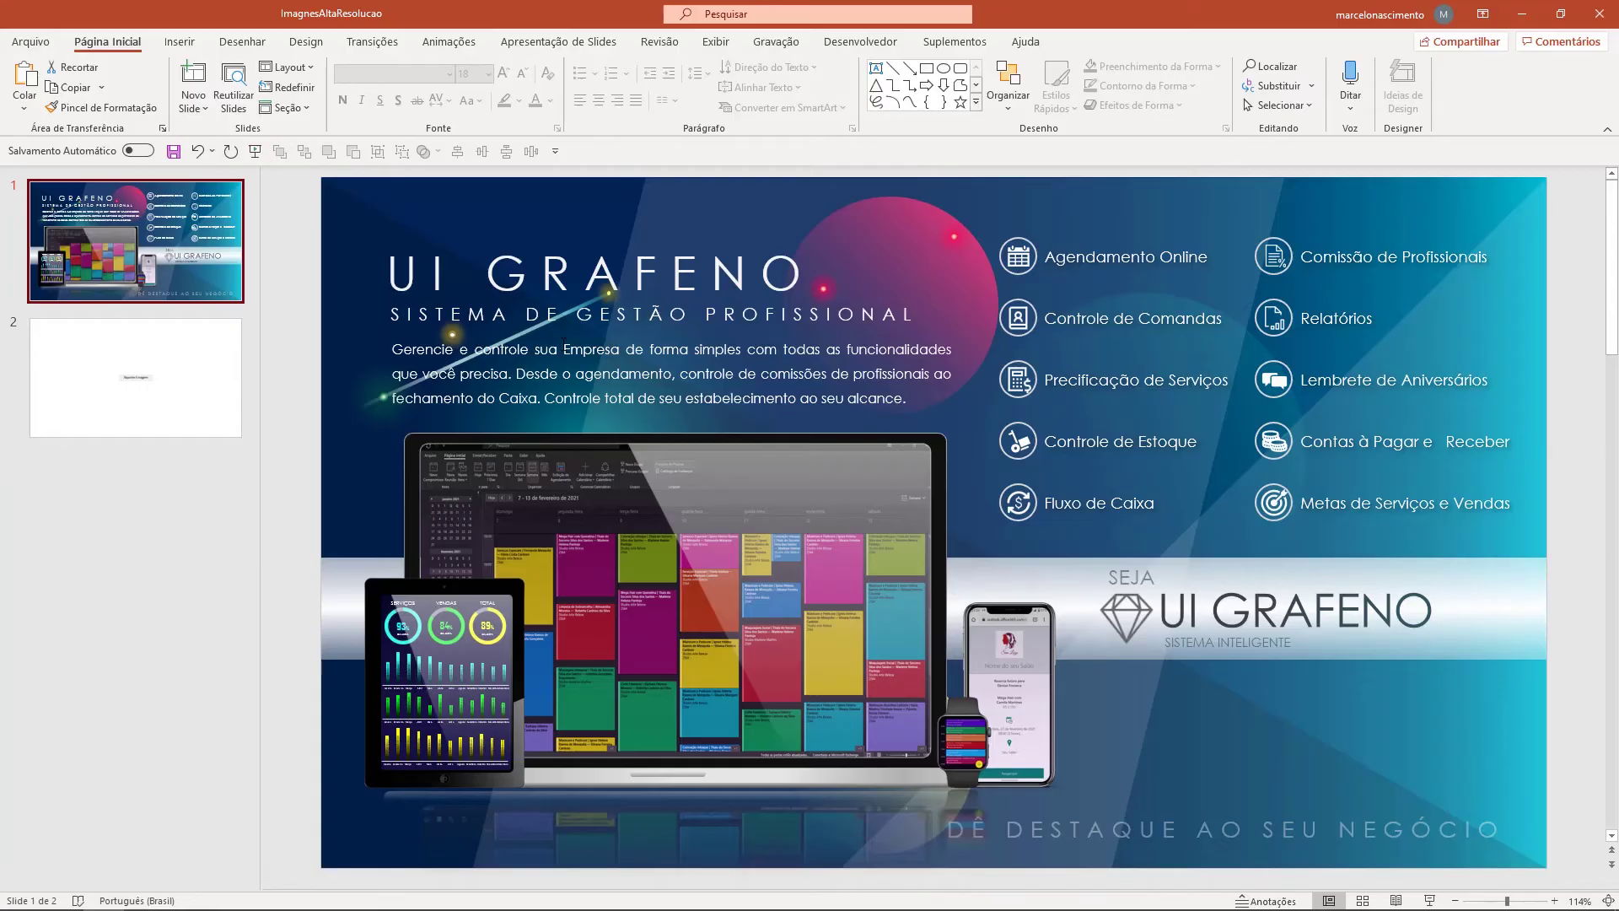
{"action": "left_click", "coordinate": [1523, 14]}
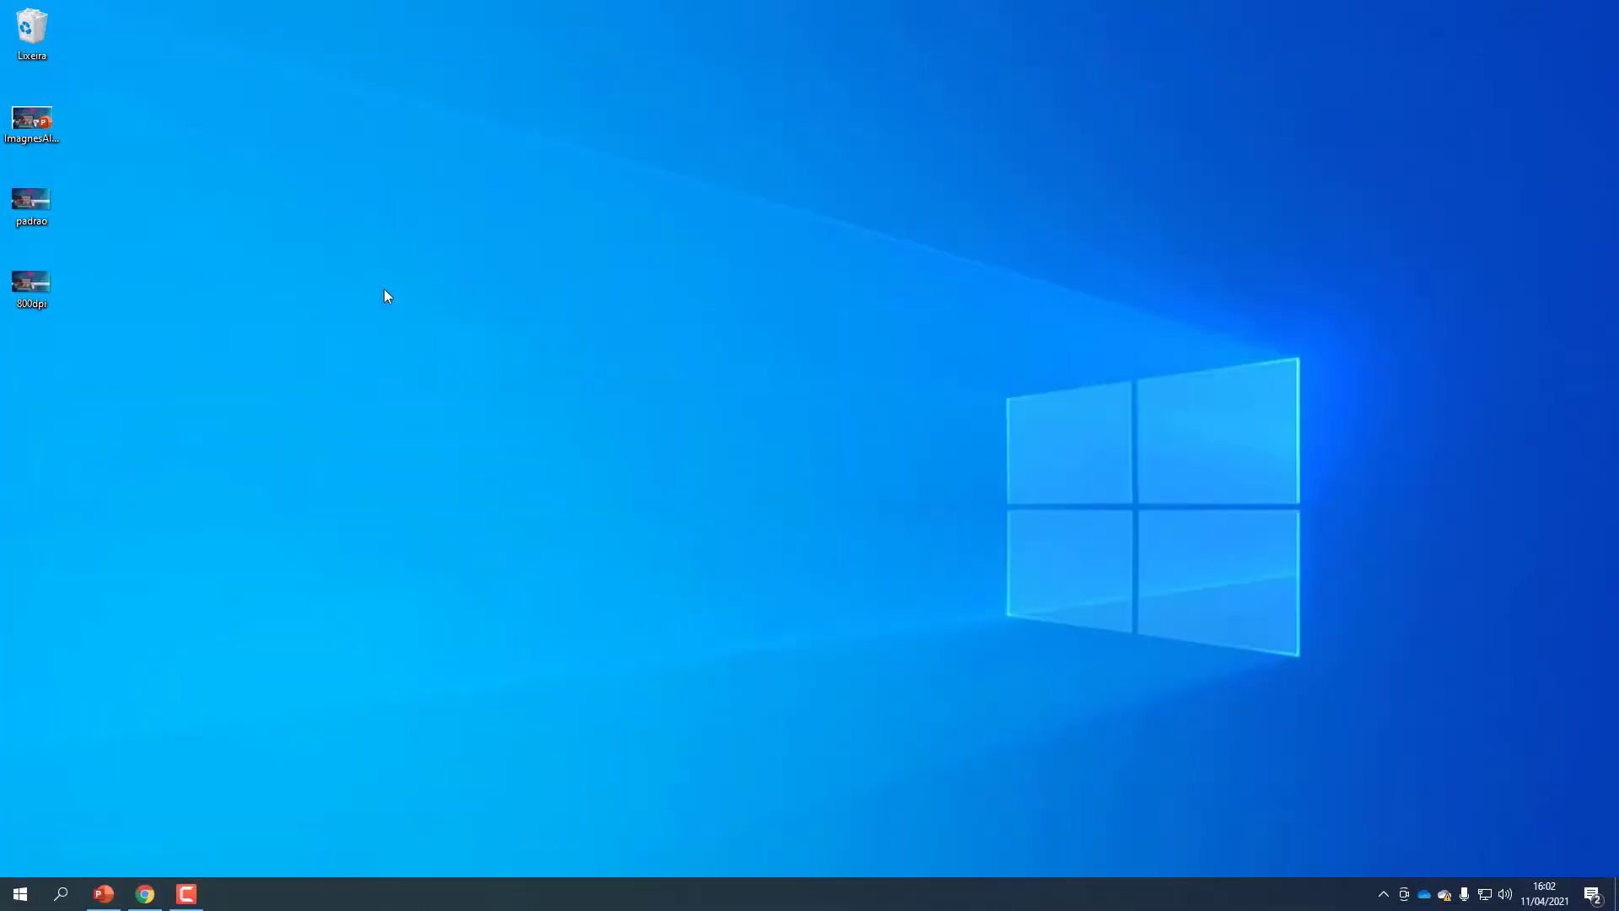
{"action": "right_click", "coordinate": [26, 287]}
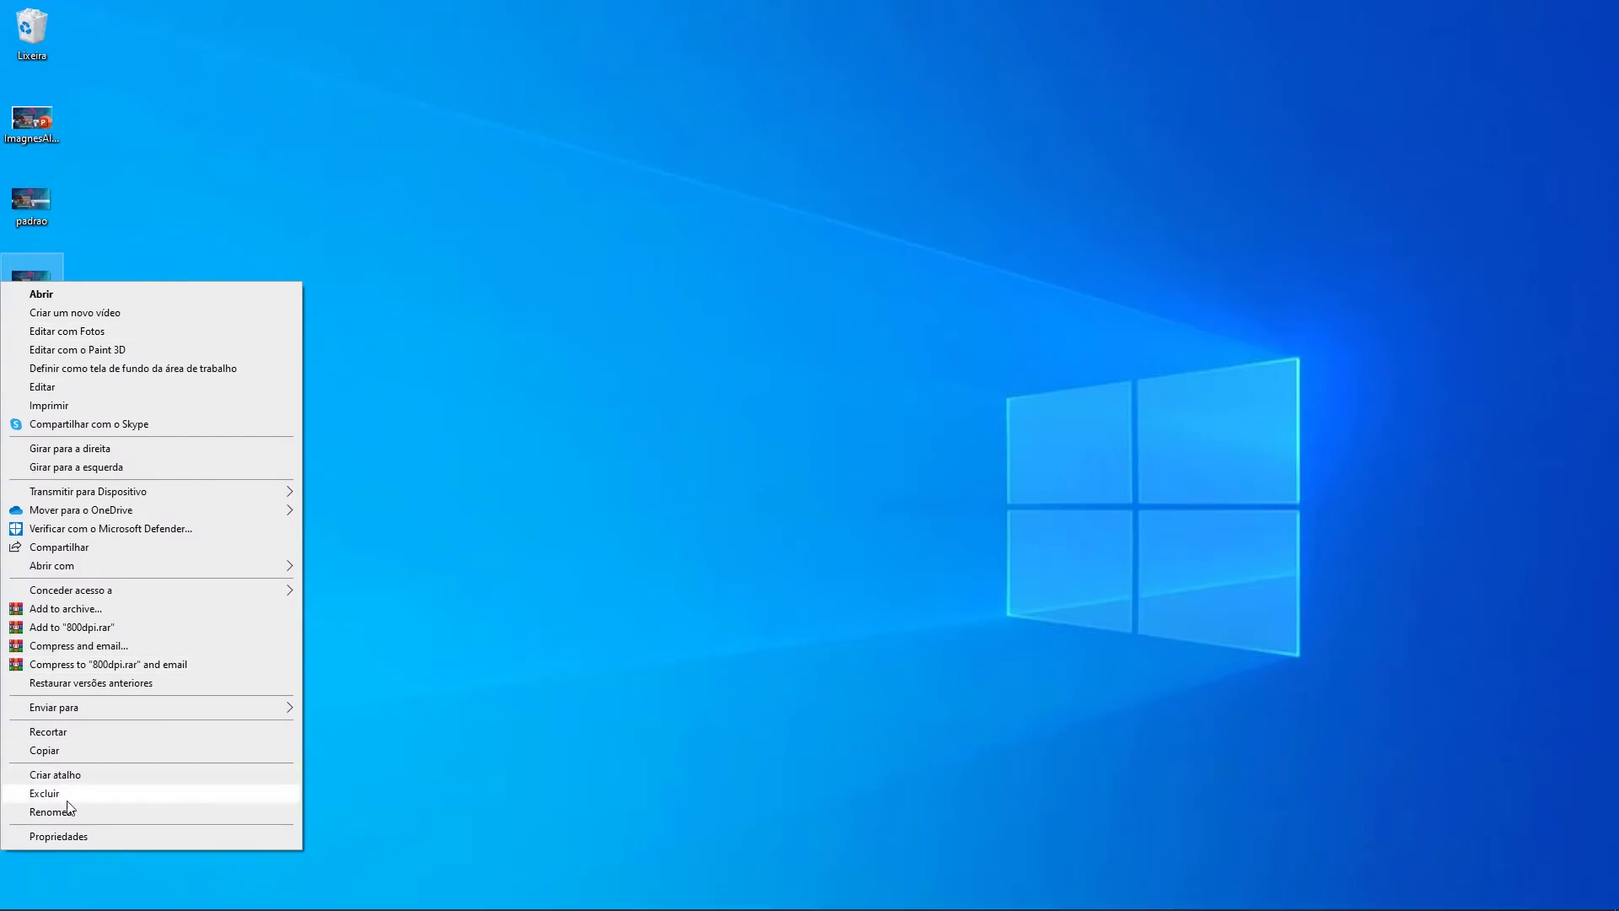
{"action": "left_click", "coordinate": [50, 835]}
{"action": "left_click", "coordinate": [160, 323]}
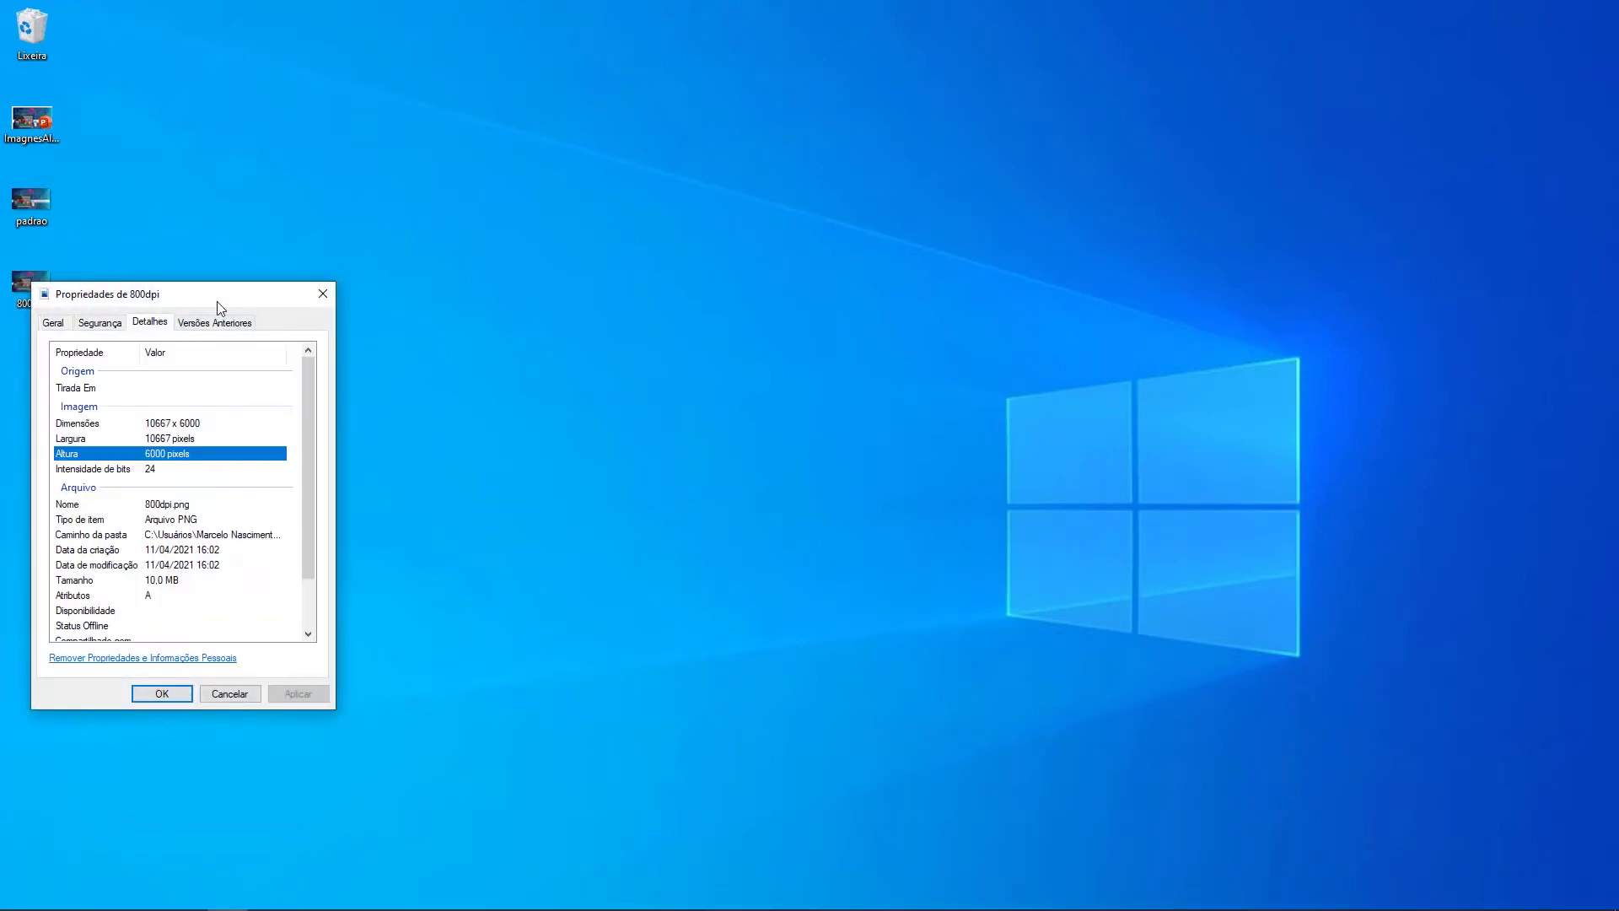
{"action": "left_click_drag", "start_coordinate": [217, 295], "coordinate": [596, 214]}
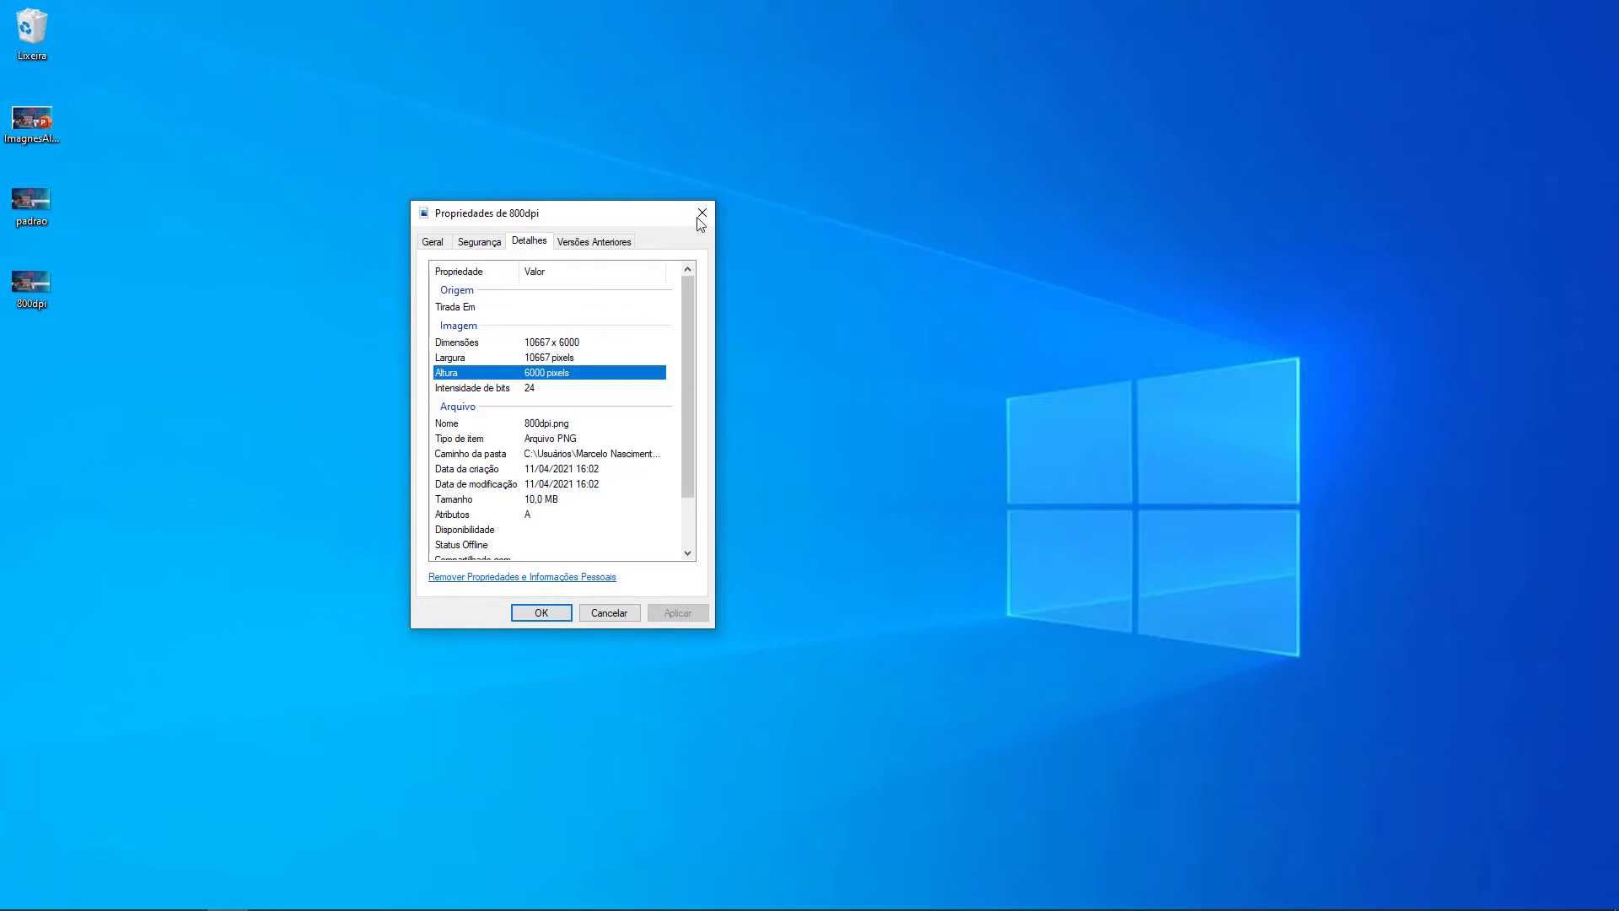
{"action": "left_click", "coordinate": [702, 213]}
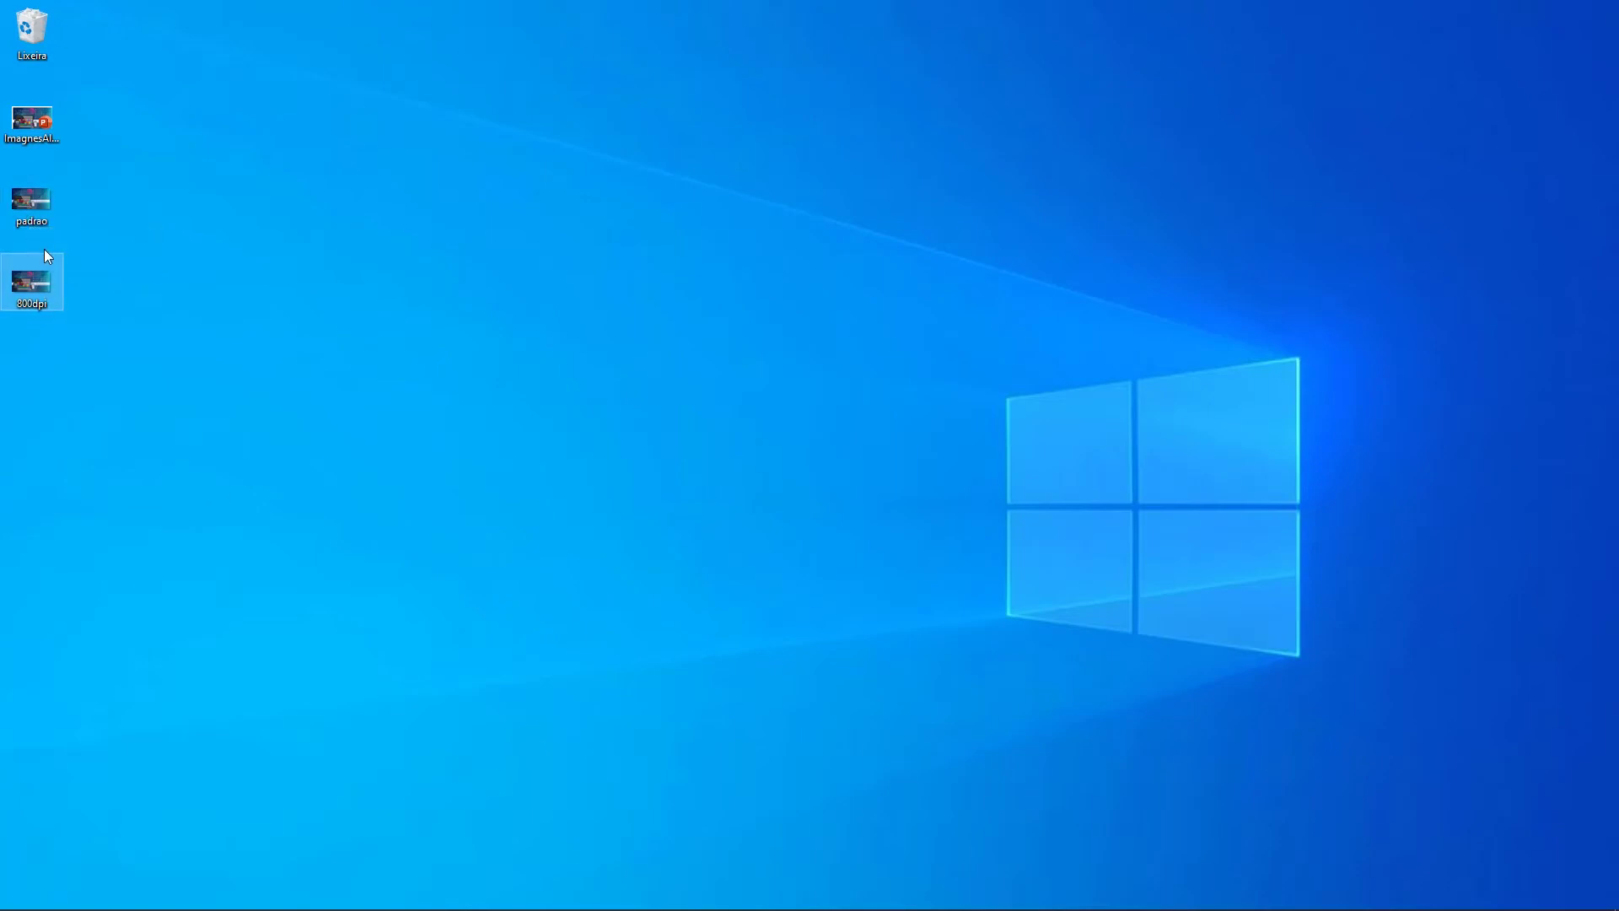
Open padrao.png and 800dpi.png in Photos, zooming padrao to maximum on the phone and watch
{"action": "double_click", "coordinate": [40, 206]}
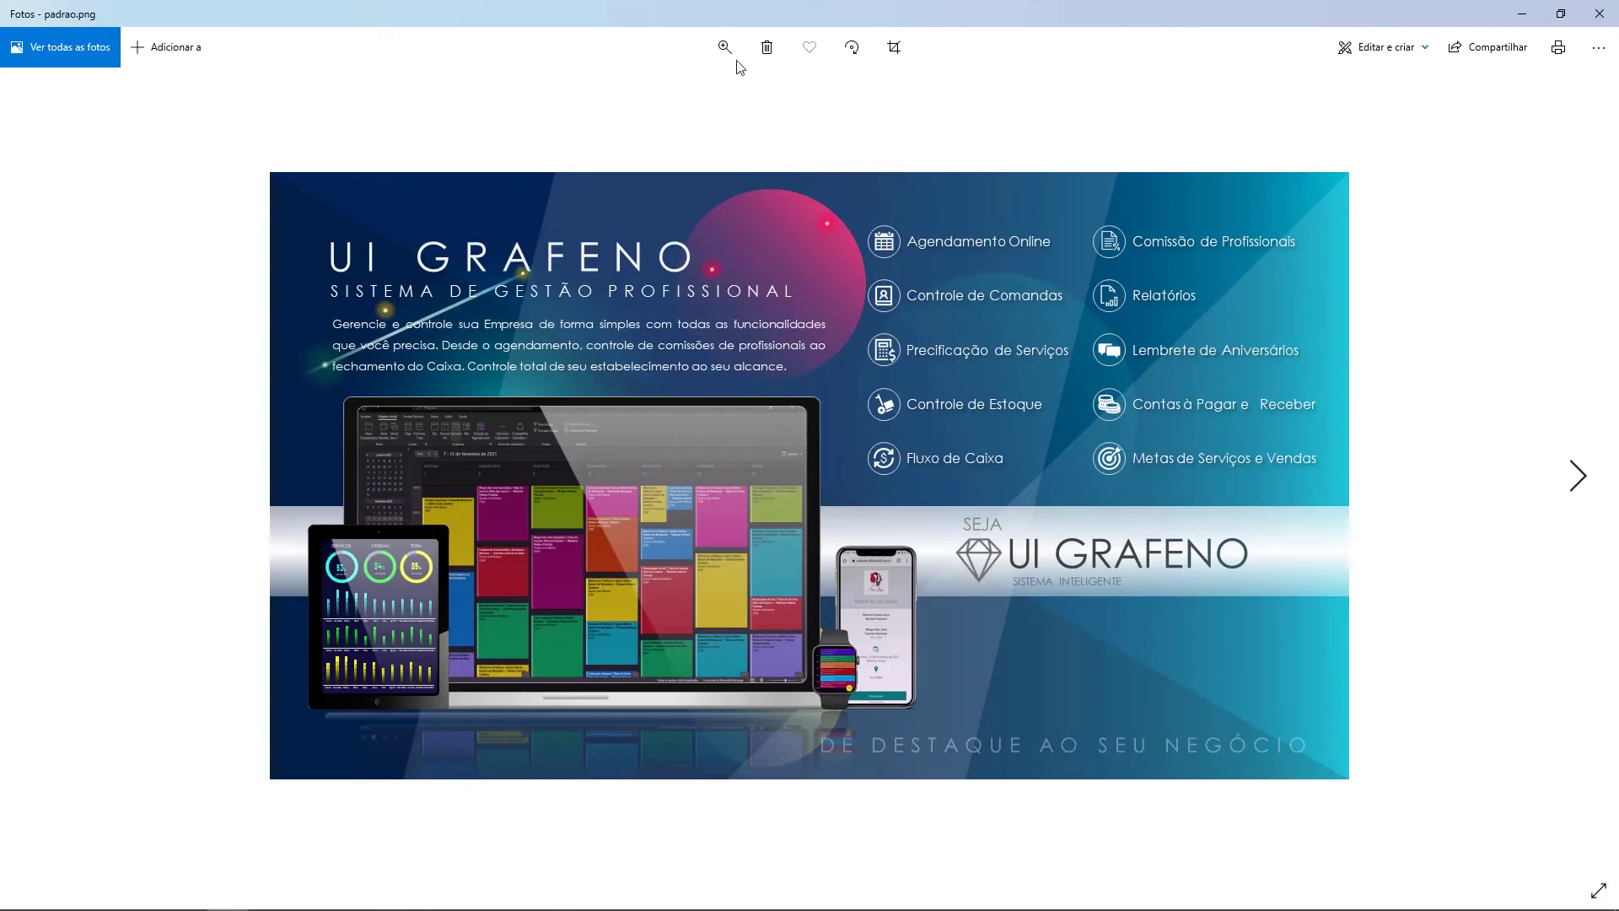
{"action": "left_click", "coordinate": [1528, 13]}
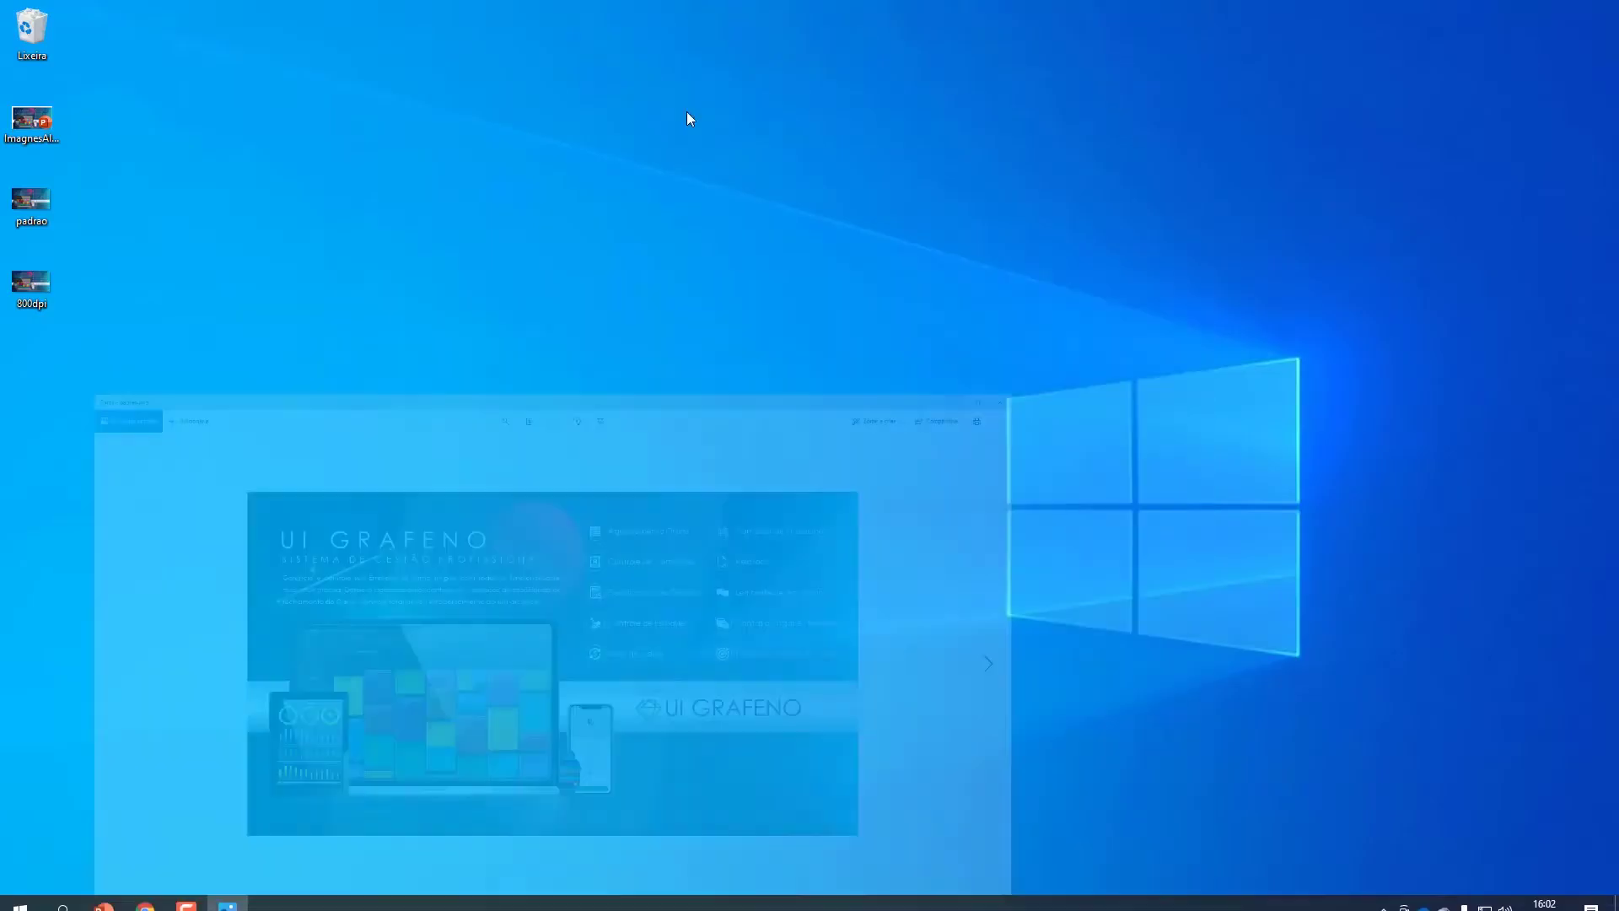
{"action": "double_click", "coordinate": [18, 289]}
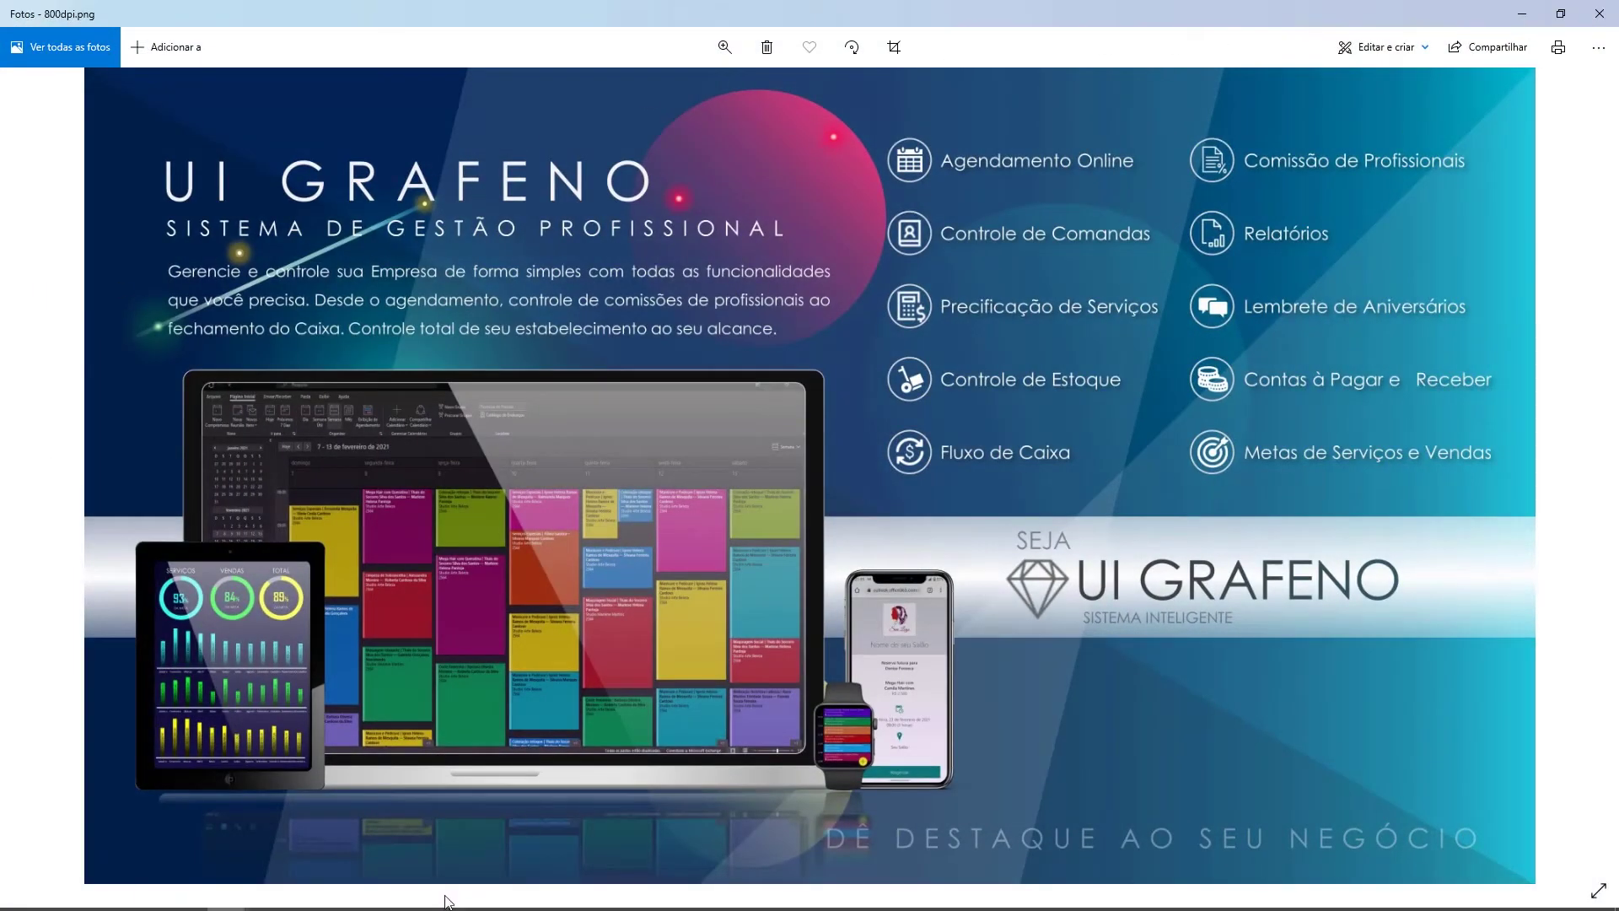
{"action": "mouse_move", "coordinate": [226, 893]}
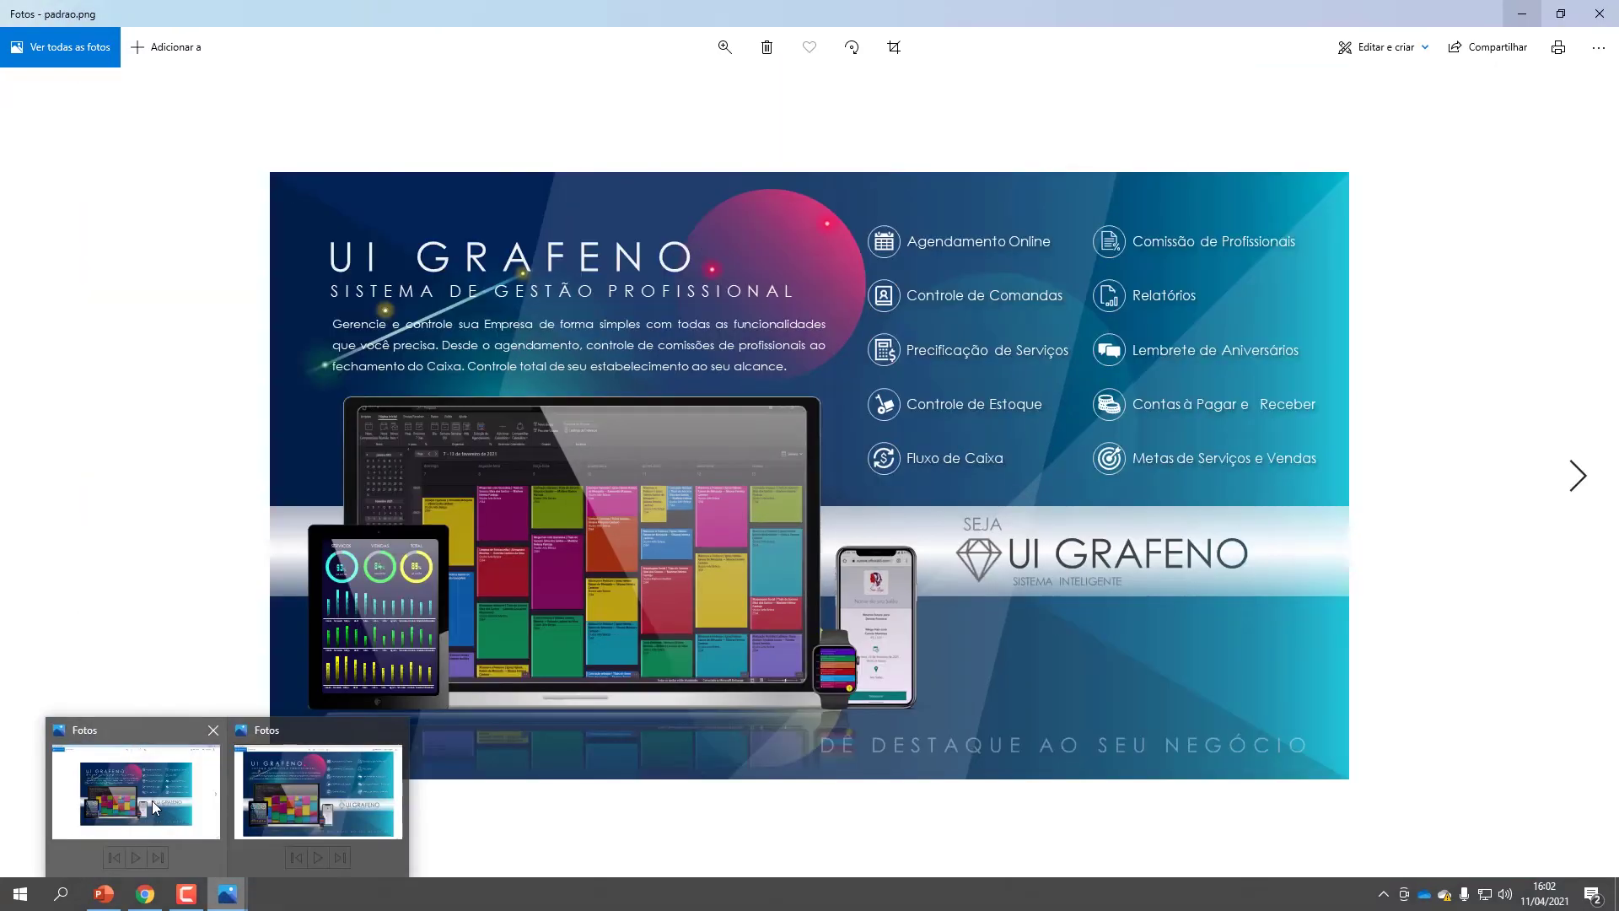
{"action": "left_click", "coordinate": [152, 805]}
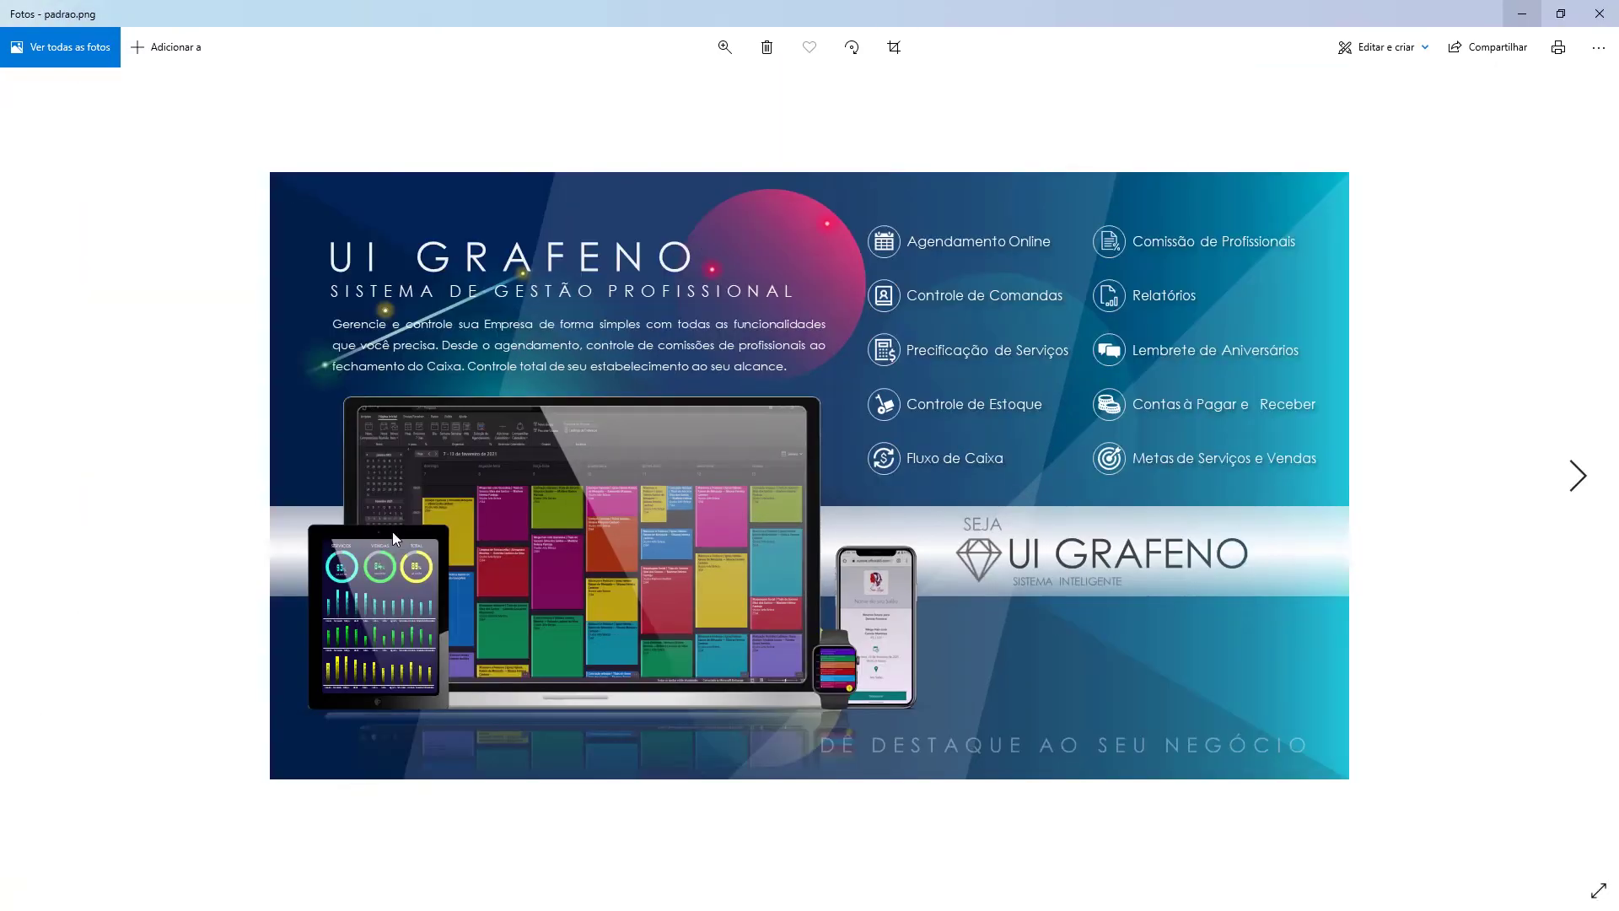
{"action": "left_click", "coordinate": [724, 46]}
{"action": "left_click_drag", "start_coordinate": [646, 90], "coordinate": [806, 90]}
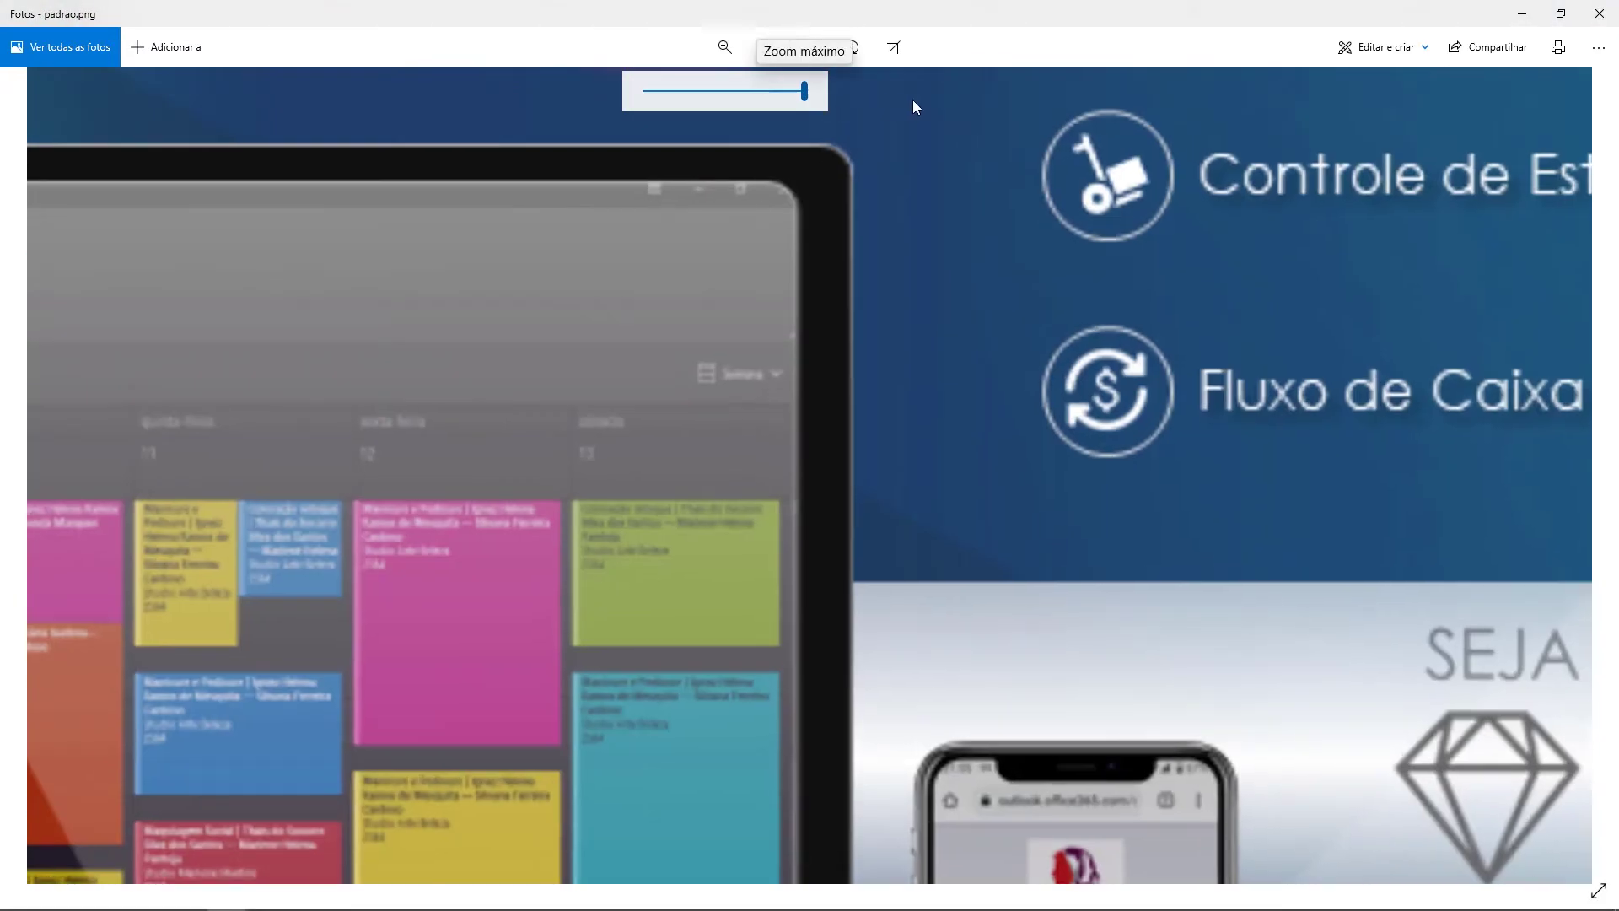
{"action": "scroll", "coordinate": [787, 429], "scroll_direction": "down", "scroll_amount": 5}
{"action": "scroll", "coordinate": [757, 400], "scroll_direction": "down", "scroll_amount": 3}
{"action": "left_click_drag", "start_coordinate": [815, 477], "coordinate": [777, 358]}
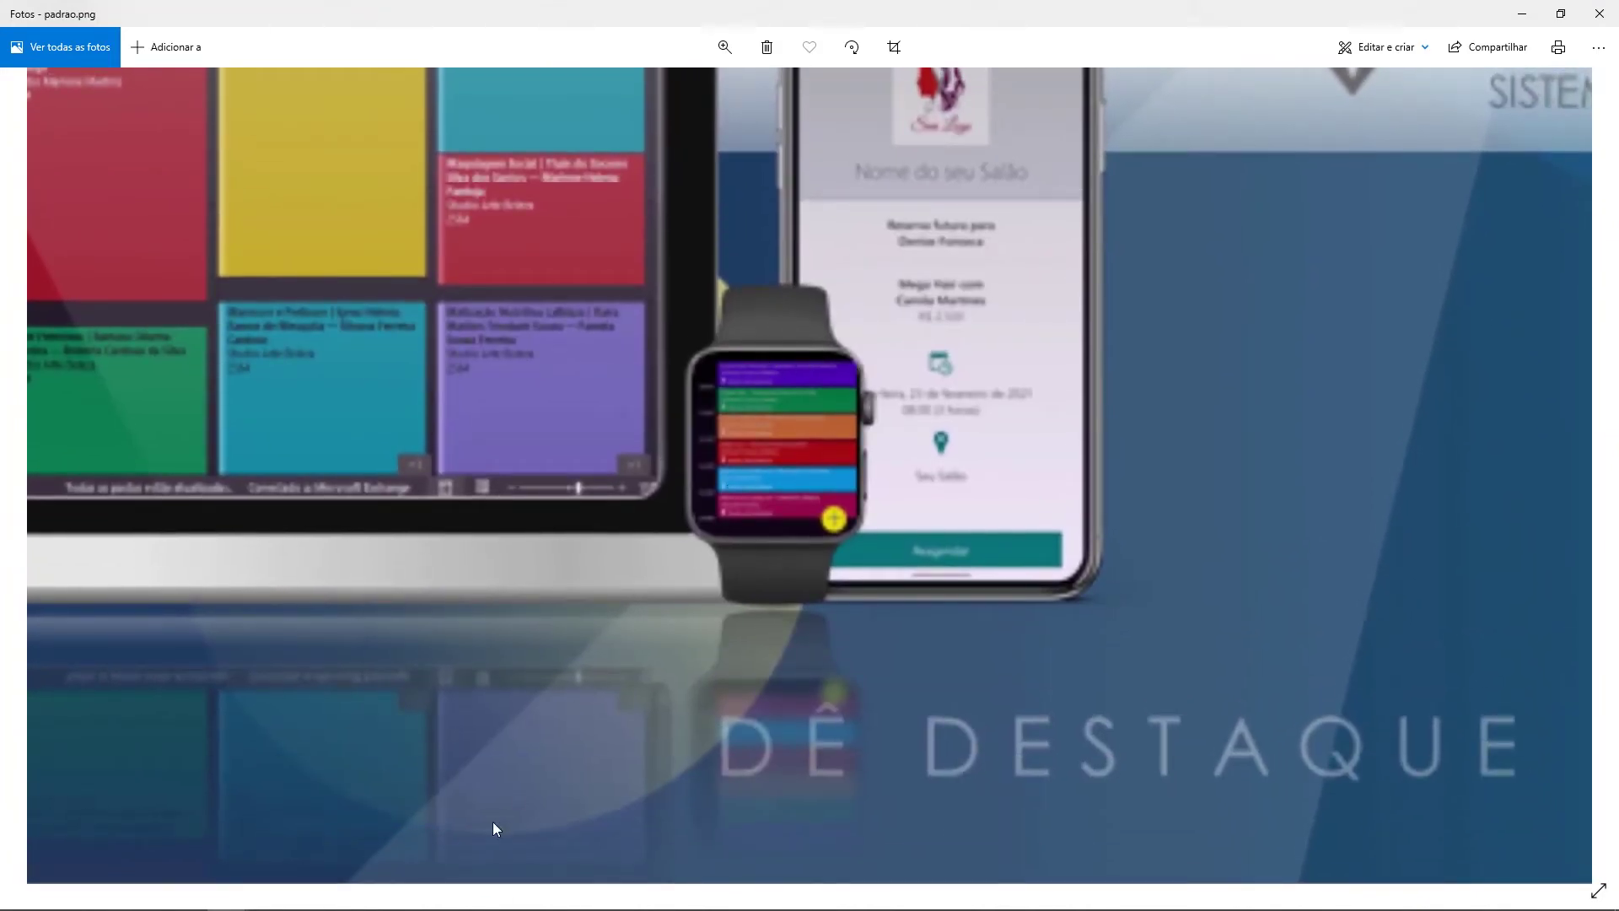
{"action": "mouse_move", "coordinate": [226, 893]}
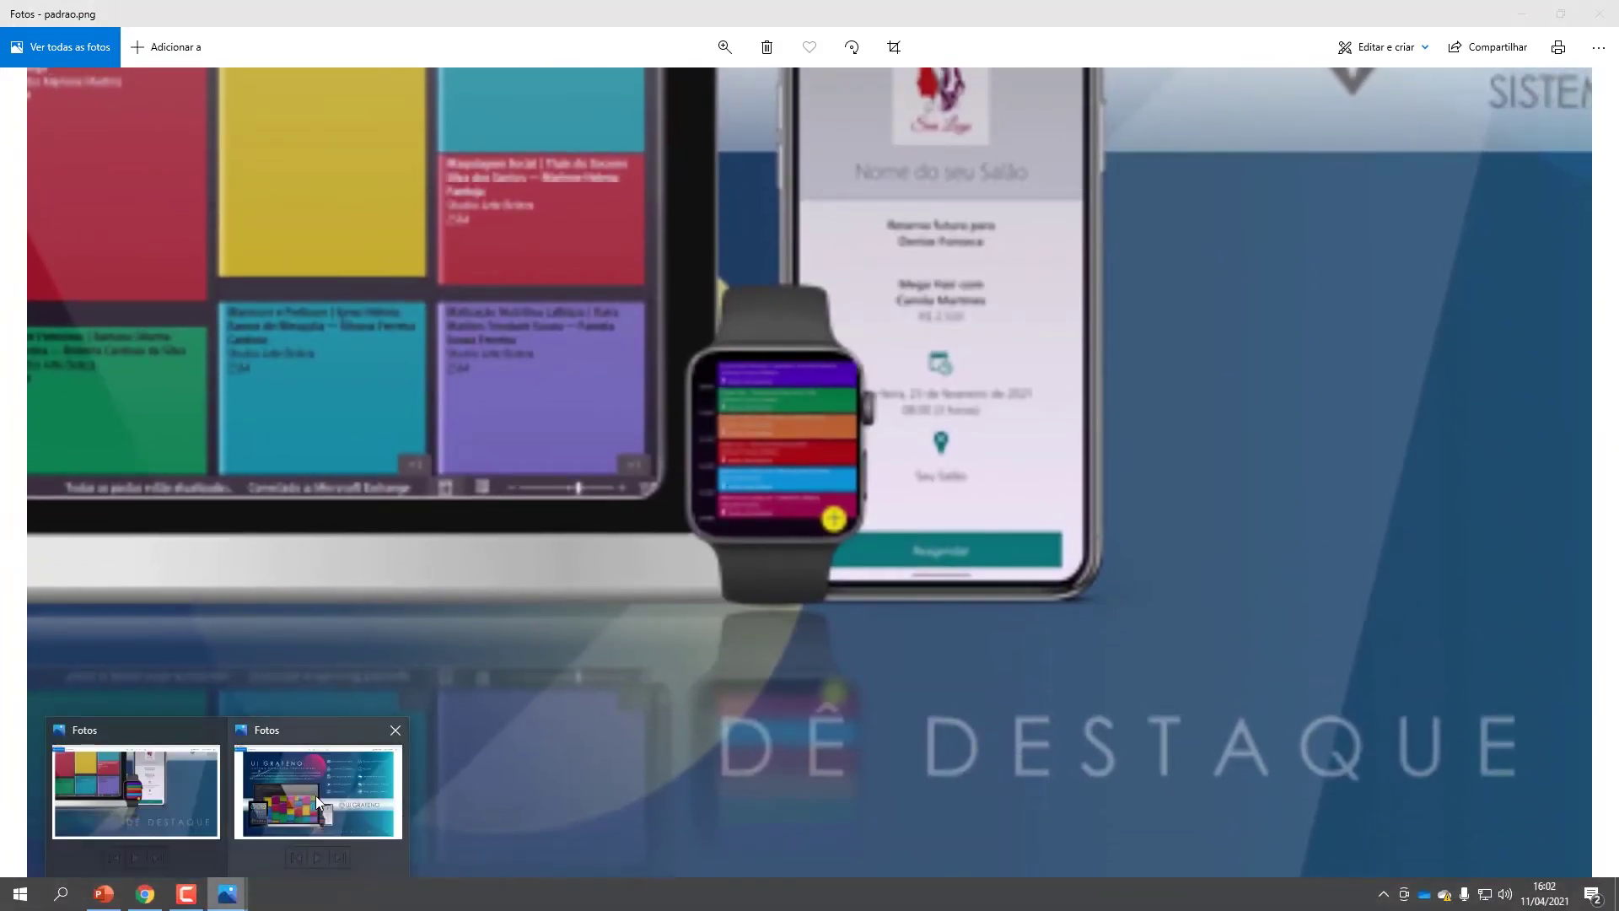
Zoom far into the 800dpi image and pan around to inspect detail
{"action": "left_click", "coordinate": [315, 796]}
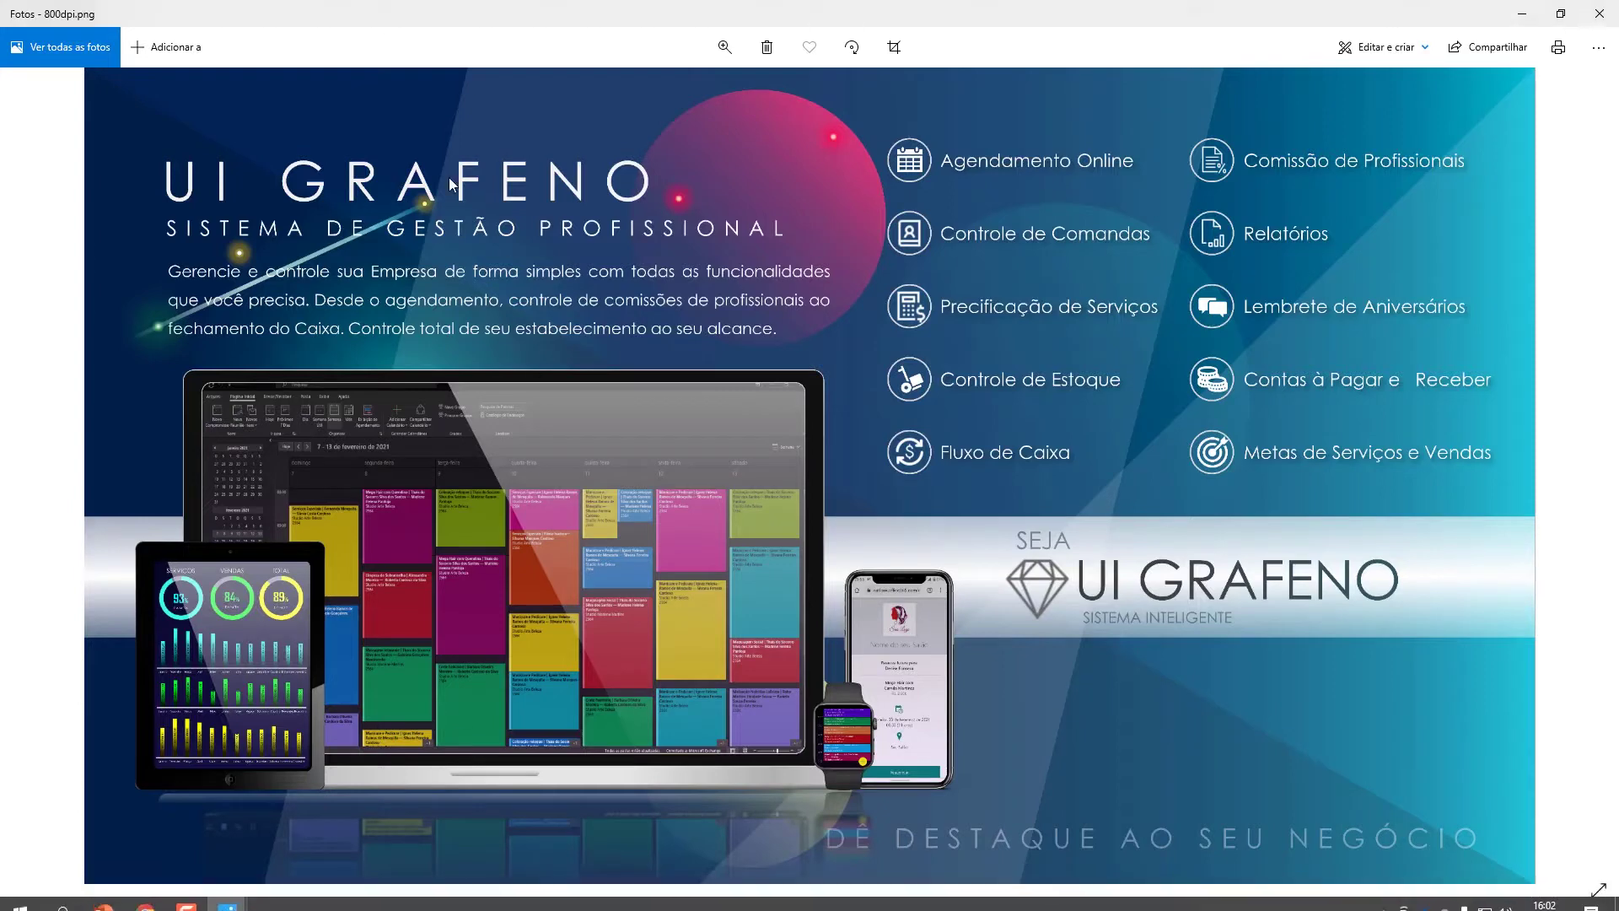
{"action": "left_click", "coordinate": [723, 48]}
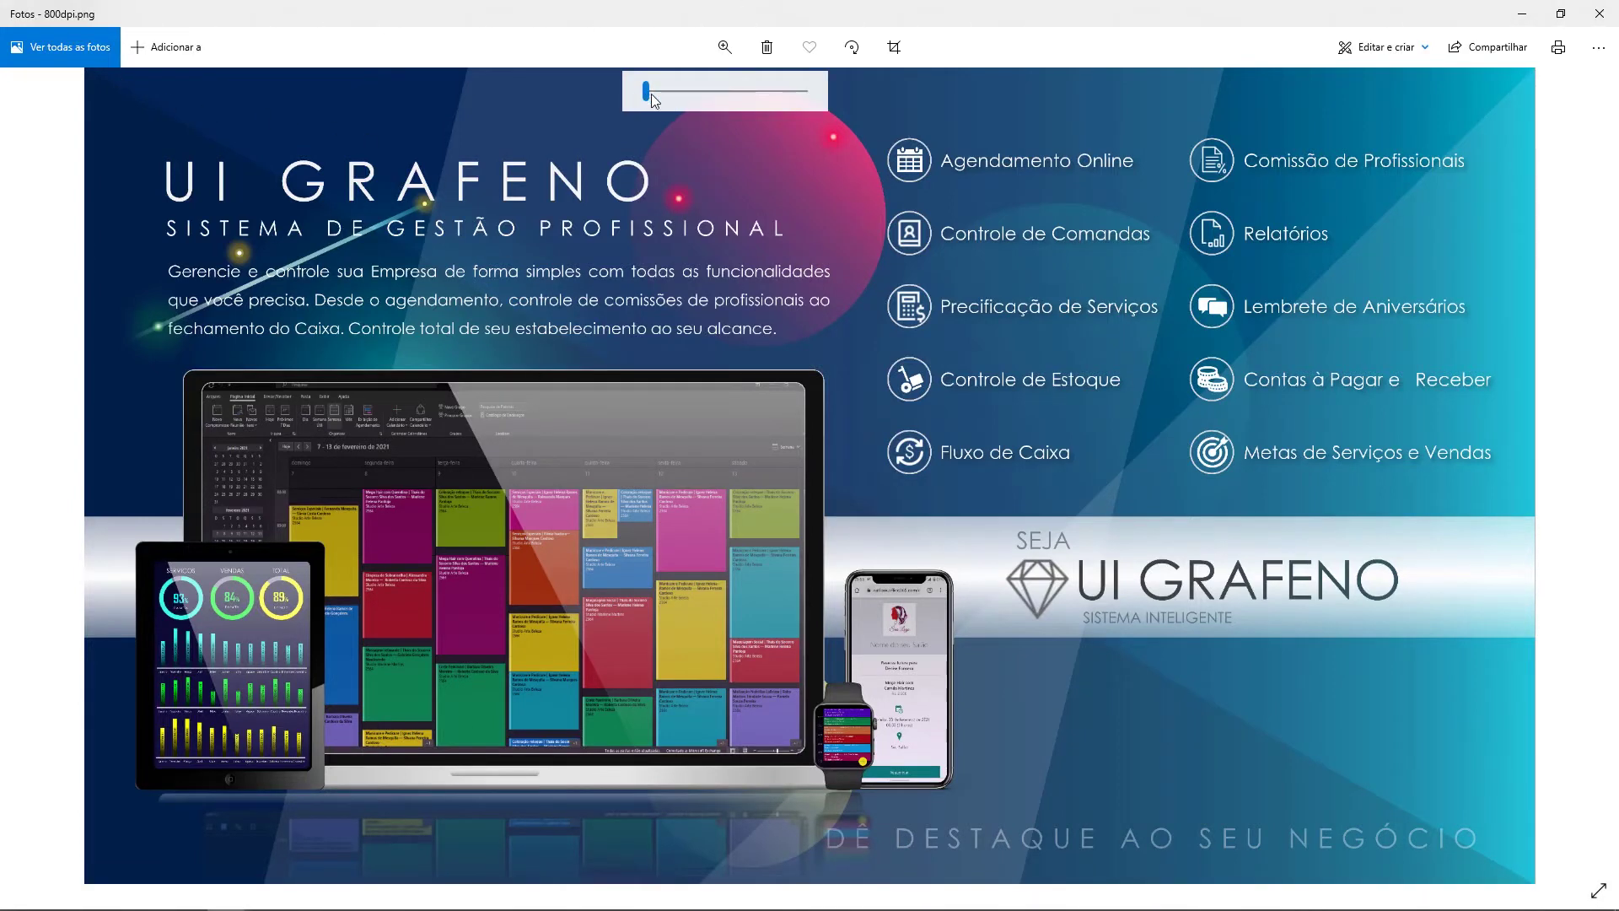
{"action": "left_click_drag", "start_coordinate": [651, 94], "coordinate": [695, 98]}
{"action": "scroll", "coordinate": [710, 305], "scroll_direction": "down", "scroll_amount": 5}
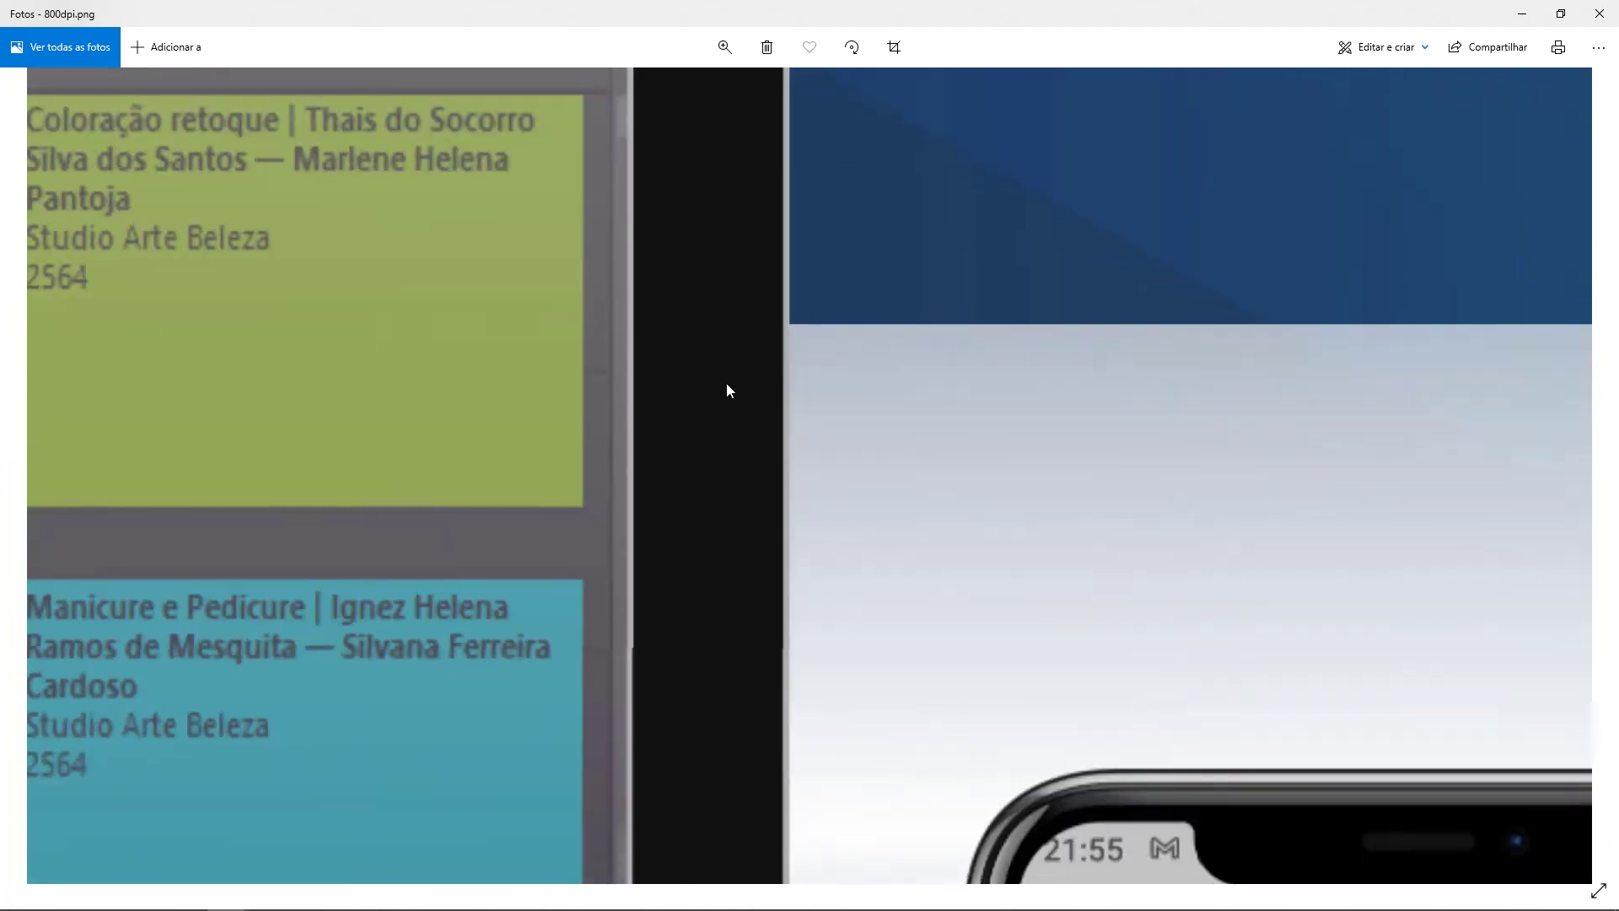
{"action": "scroll", "coordinate": [726, 383], "scroll_direction": "down", "scroll_amount": 5}
{"action": "scroll", "coordinate": [726, 383], "scroll_direction": "right", "scroll_amount": 3}
{"action": "scroll", "coordinate": [722, 416], "scroll_direction": "down", "scroll_amount": 5}
{"action": "scroll", "coordinate": [722, 417], "scroll_direction": "down", "scroll_amount": 5}
{"action": "scroll", "coordinate": [664, 533], "scroll_direction": "down", "scroll_amount": 5}
{"action": "scroll", "coordinate": [688, 331], "scroll_direction": "left", "scroll_amount": 1}
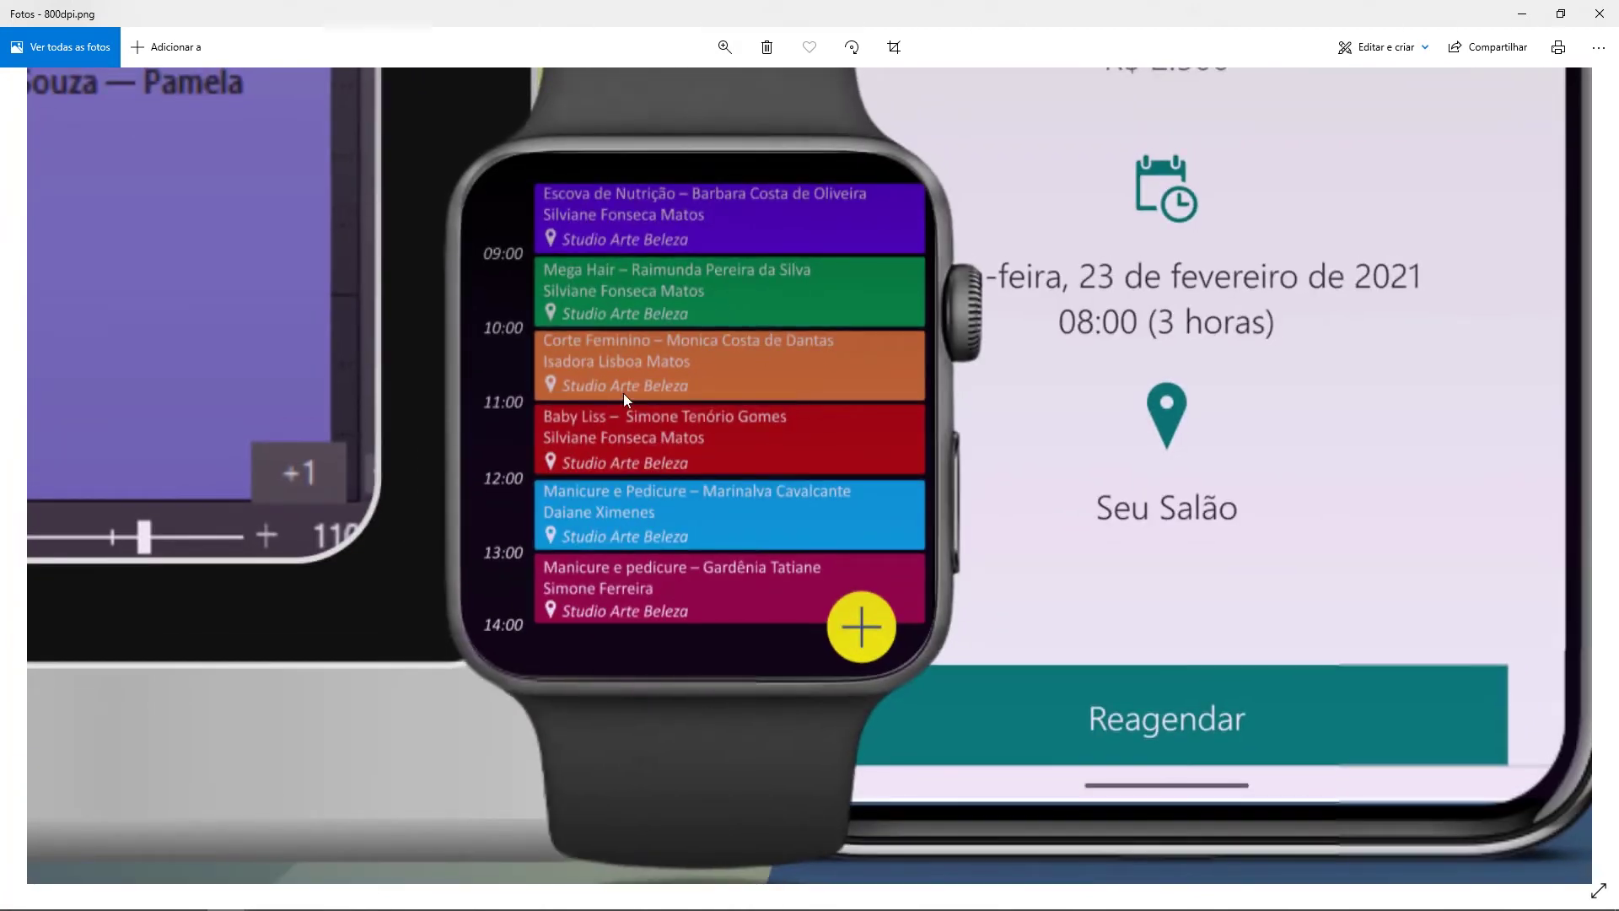
{"action": "scroll", "coordinate": [624, 393], "scroll_direction": "up", "scroll_amount": 1}
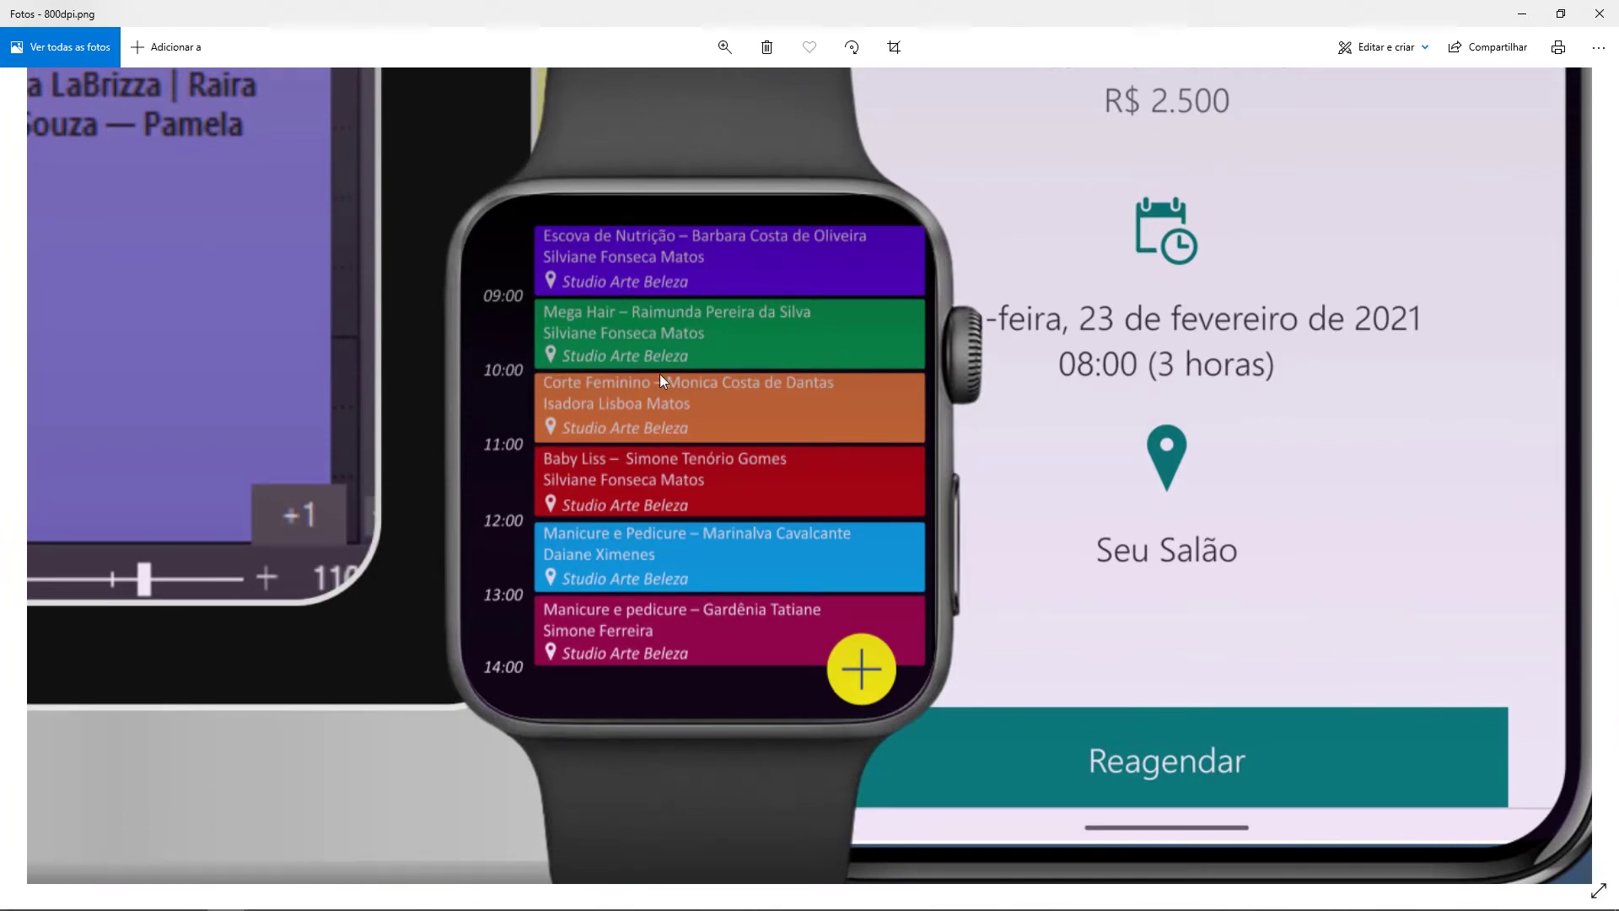
Zoom 800dpi back out to the whole dashboard and compare it with padrao
{"action": "left_click", "coordinate": [725, 46]}
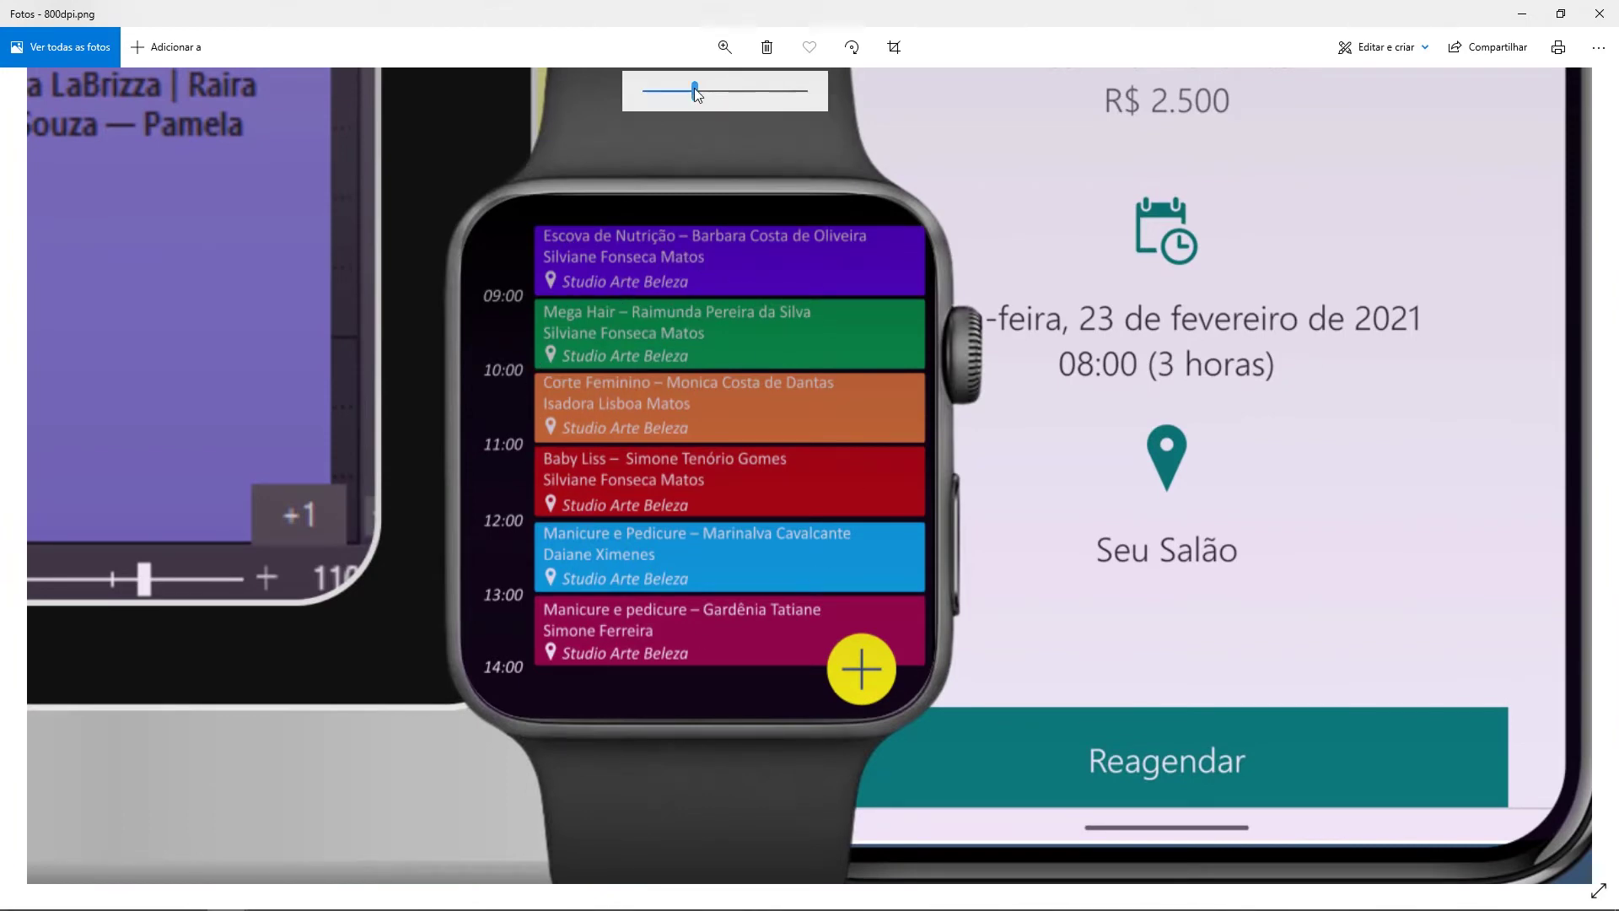
{"action": "mouse_move", "coordinate": [695, 88]}
{"action": "left_mouse_down"}
{"action": "mouse_move", "coordinate": [645, 88]}
{"action": "mouse_move", "coordinate": [705, 90]}
{"action": "left_mouse_up"}
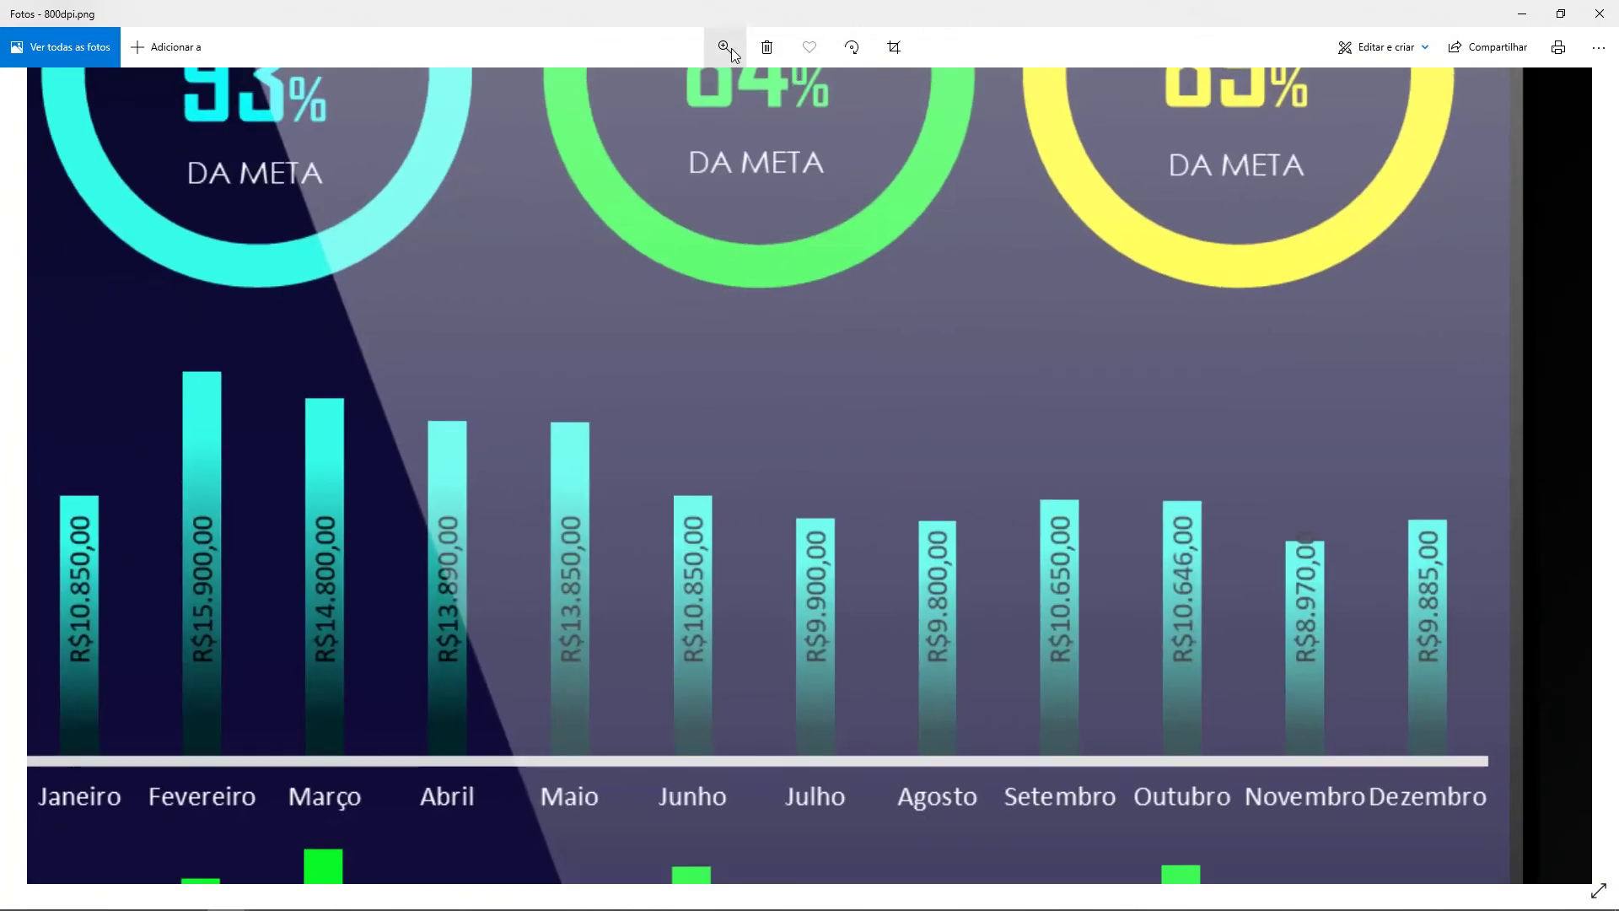
{"action": "left_click", "coordinate": [727, 47]}
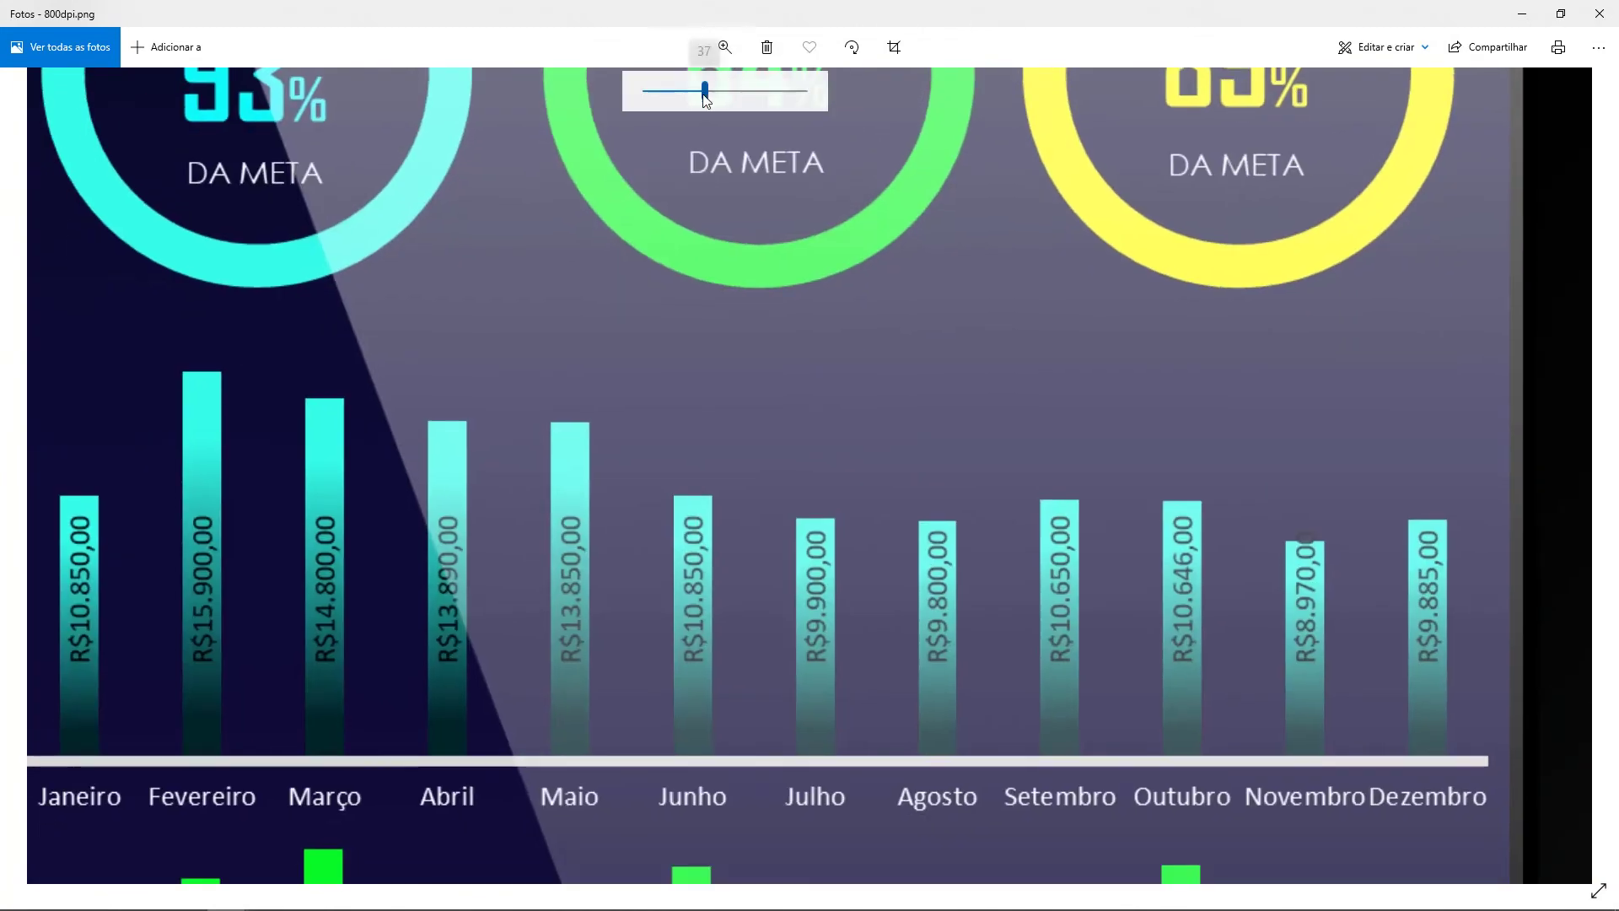
{"action": "left_click_drag", "start_coordinate": [705, 91], "coordinate": [677, 90]}
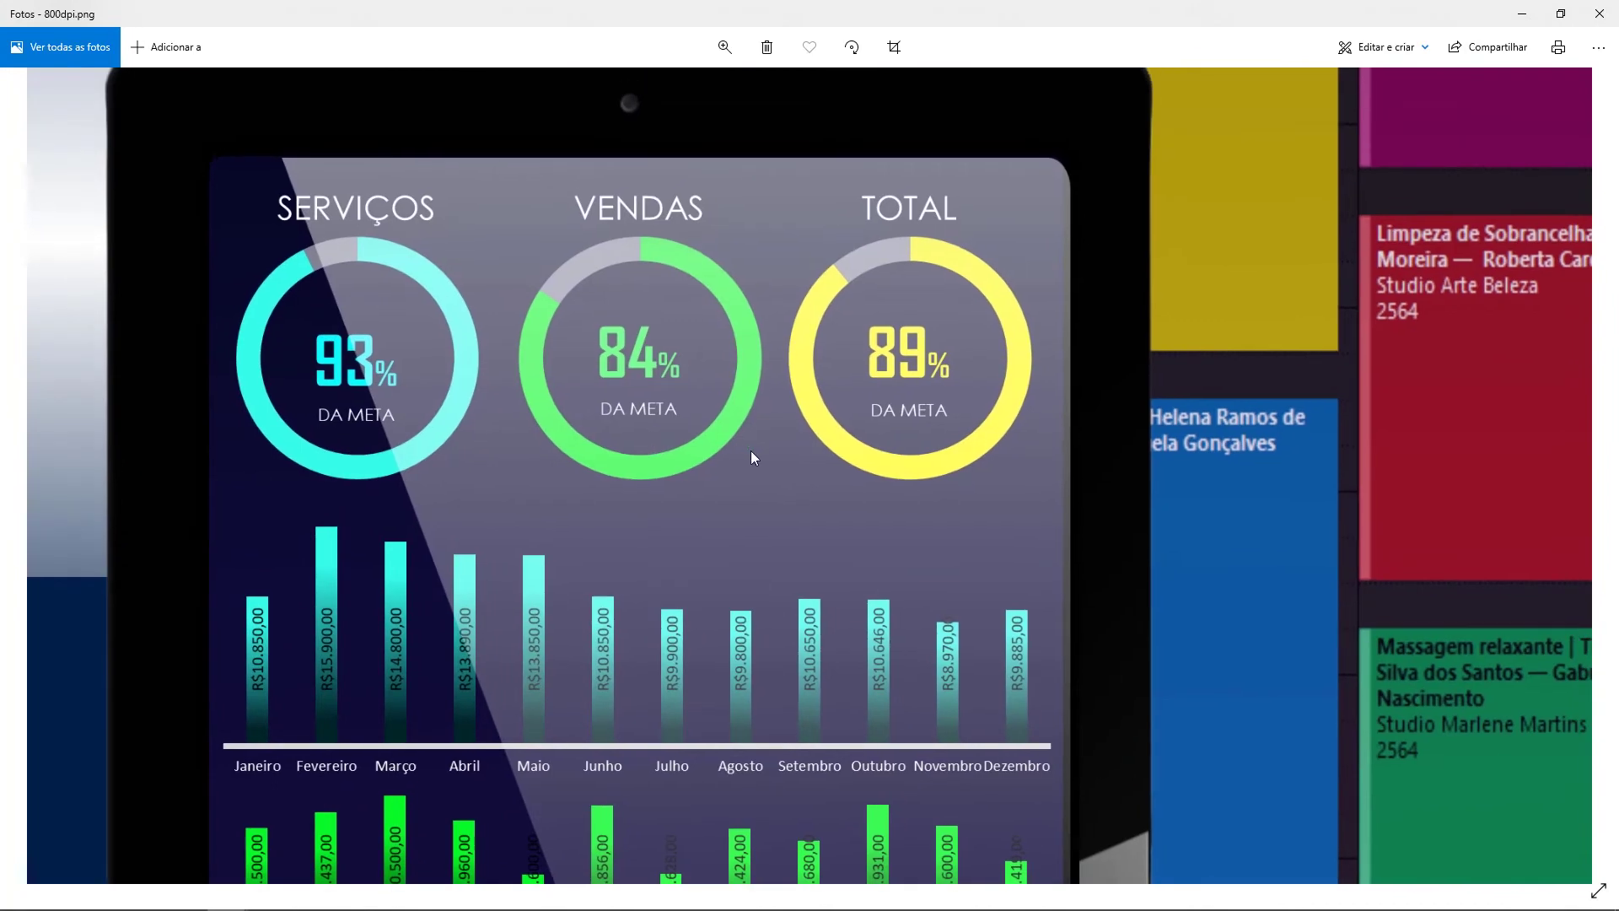
{"action": "key", "text": "alt+Tab"}
{"action": "left_click", "coordinate": [552, 473]}
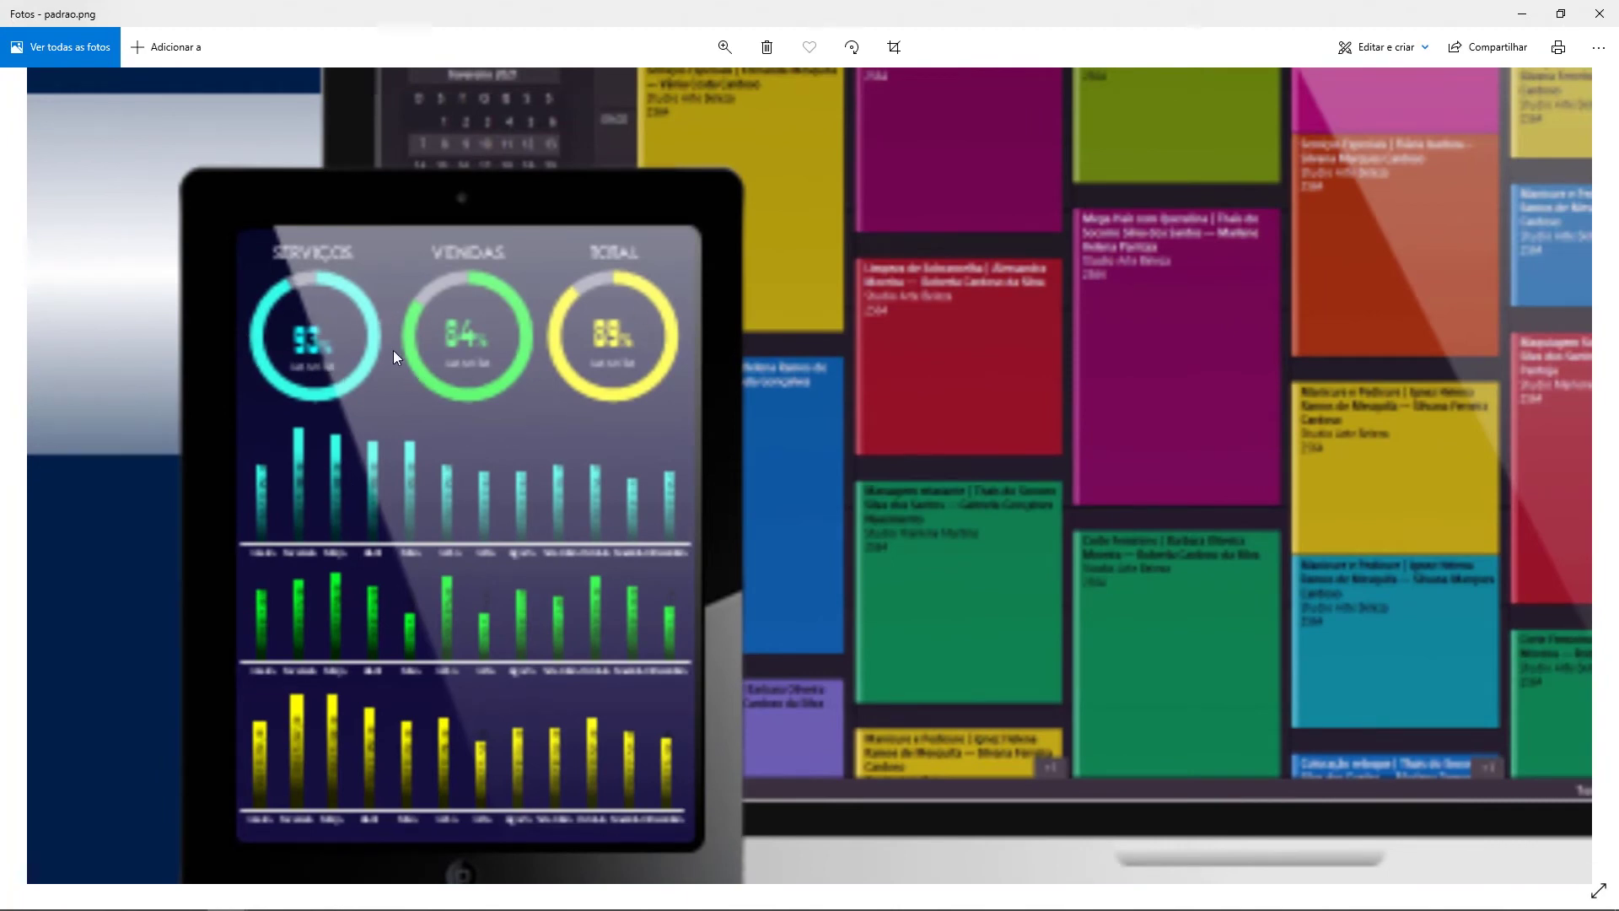
{"action": "key", "text": "alt+Tab"}
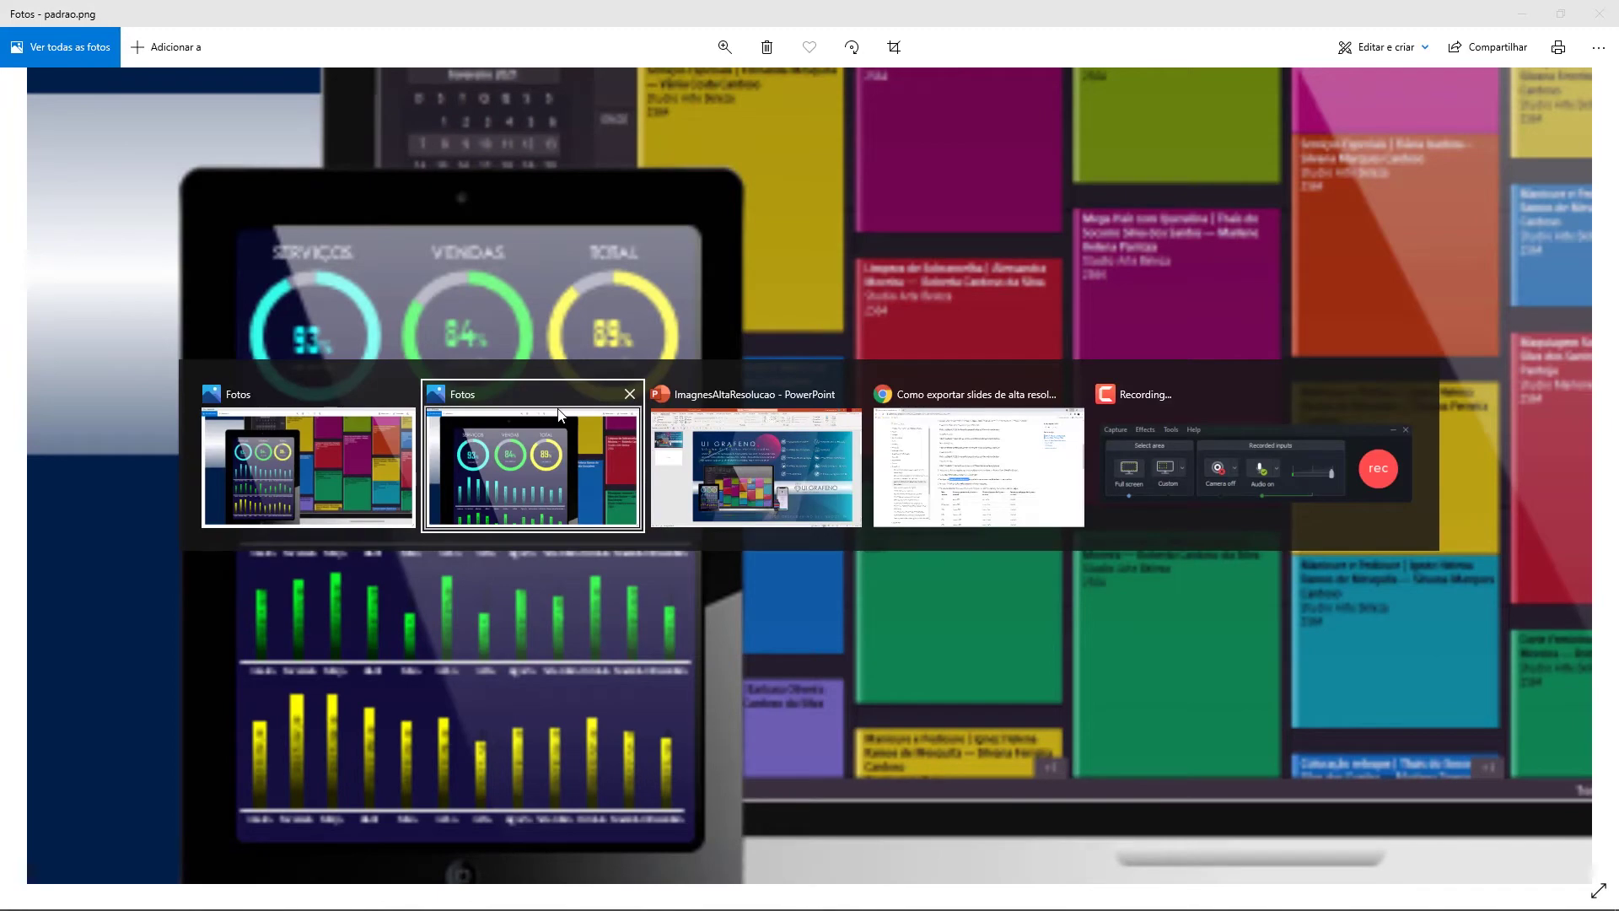
{"action": "left_click", "coordinate": [482, 475]}
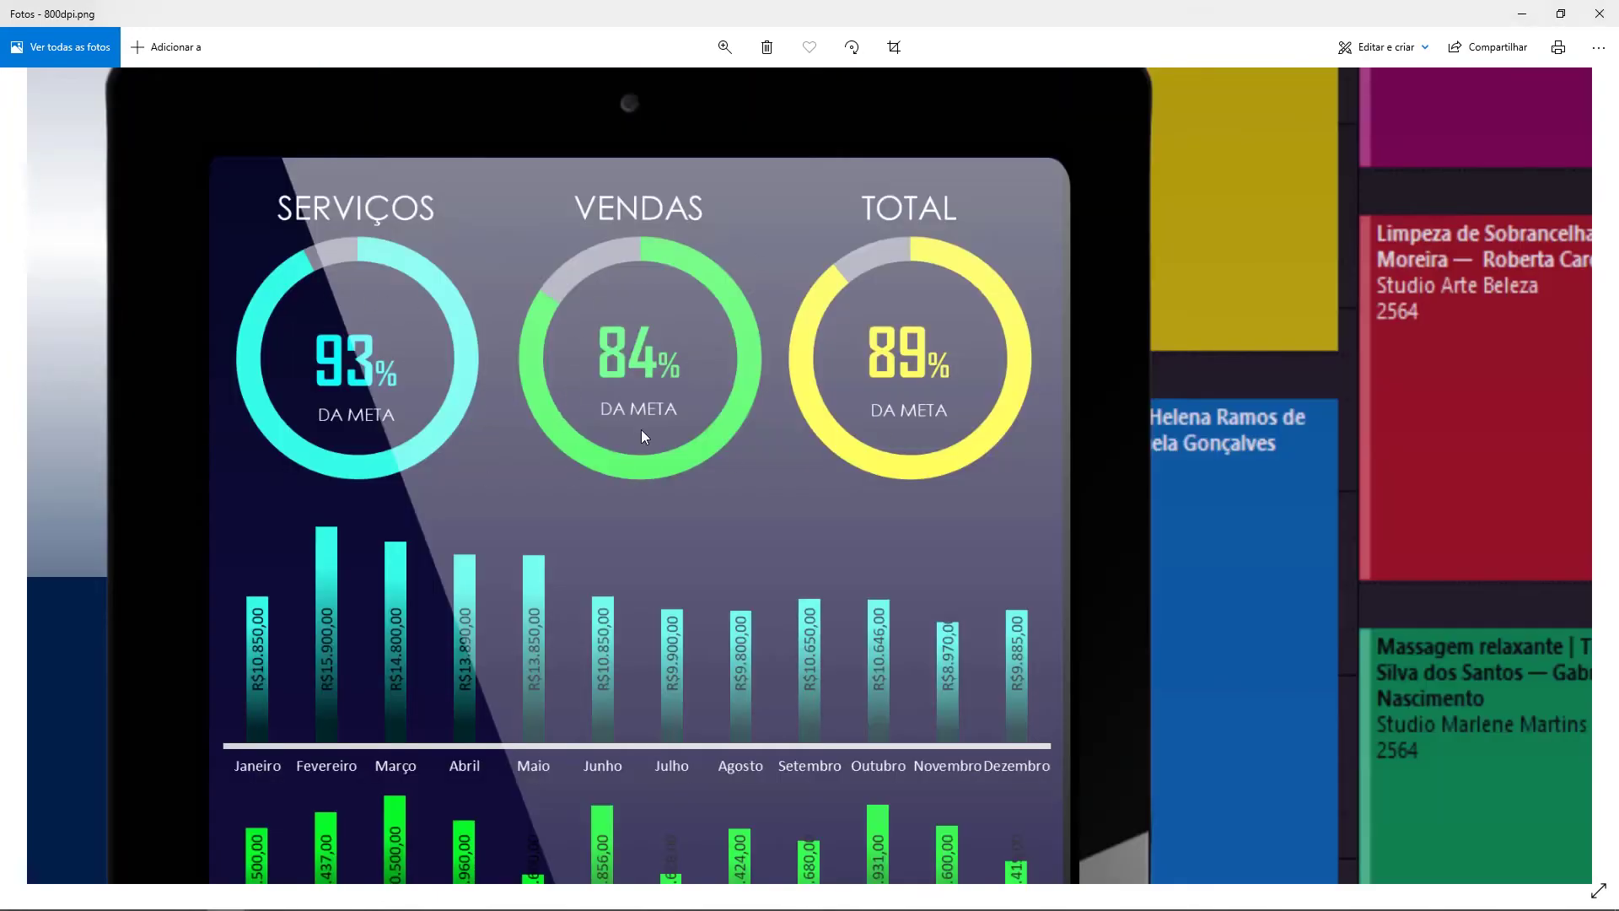
Zoom the 800dpi image in about twice, then close its viewer
{"action": "left_click", "coordinate": [725, 46]}
{"action": "left_click_drag", "start_coordinate": [672, 90], "coordinate": [717, 90]}
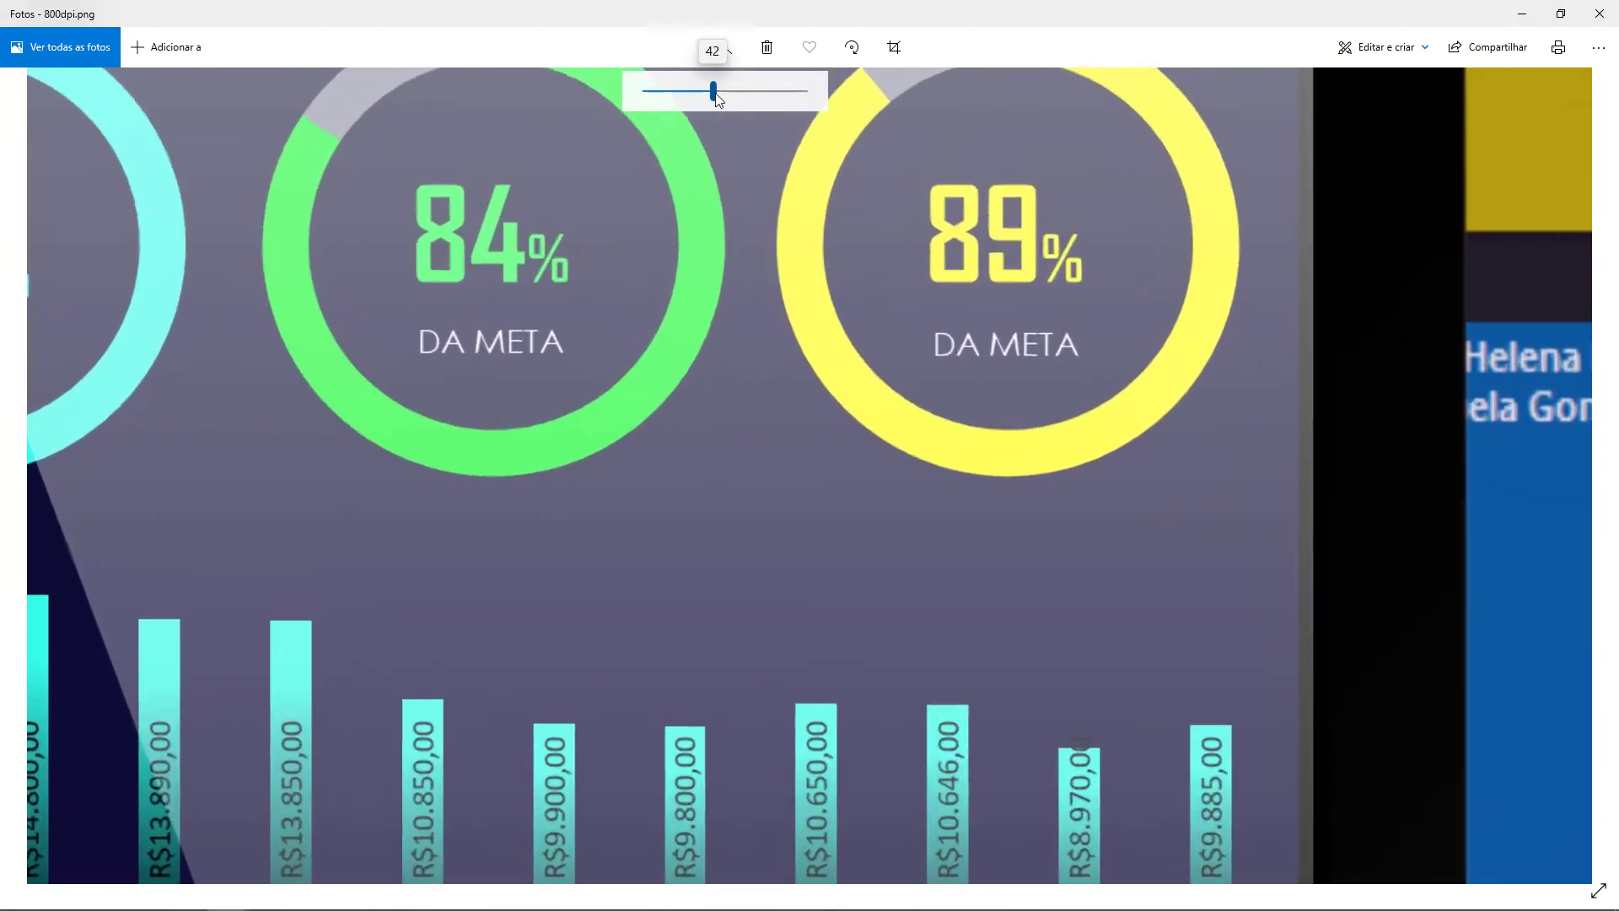
{"action": "scroll", "coordinate": [650, 487], "scroll_direction": "down", "scroll_amount": 5}
{"action": "scroll", "coordinate": [619, 544], "scroll_direction": "down", "scroll_amount": 3}
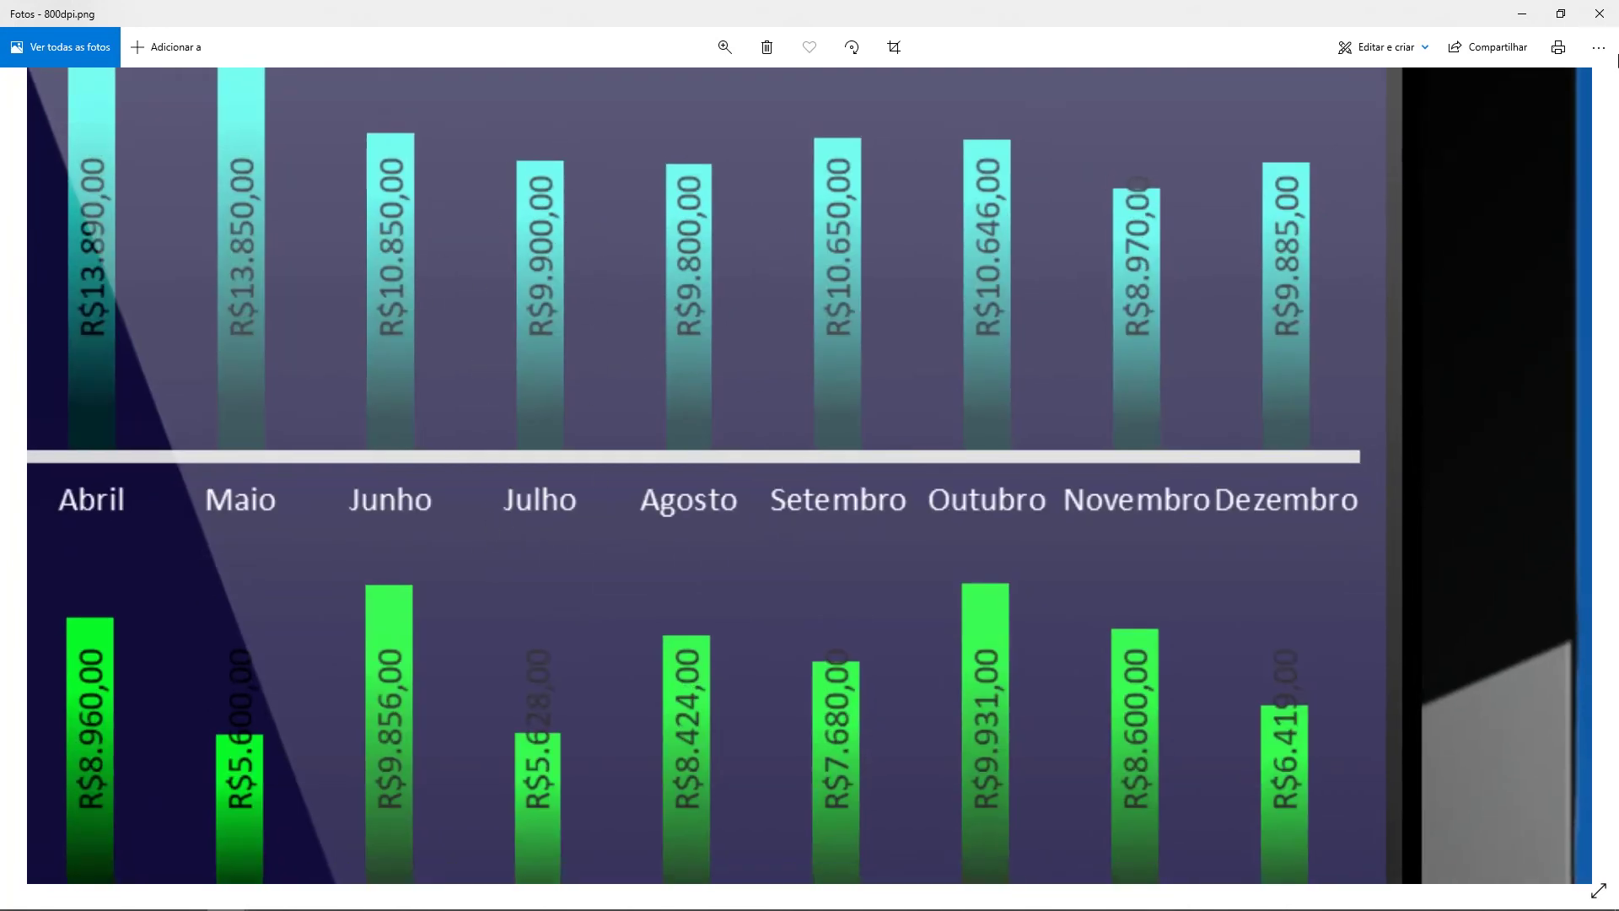
{"action": "left_click", "coordinate": [1614, 10]}
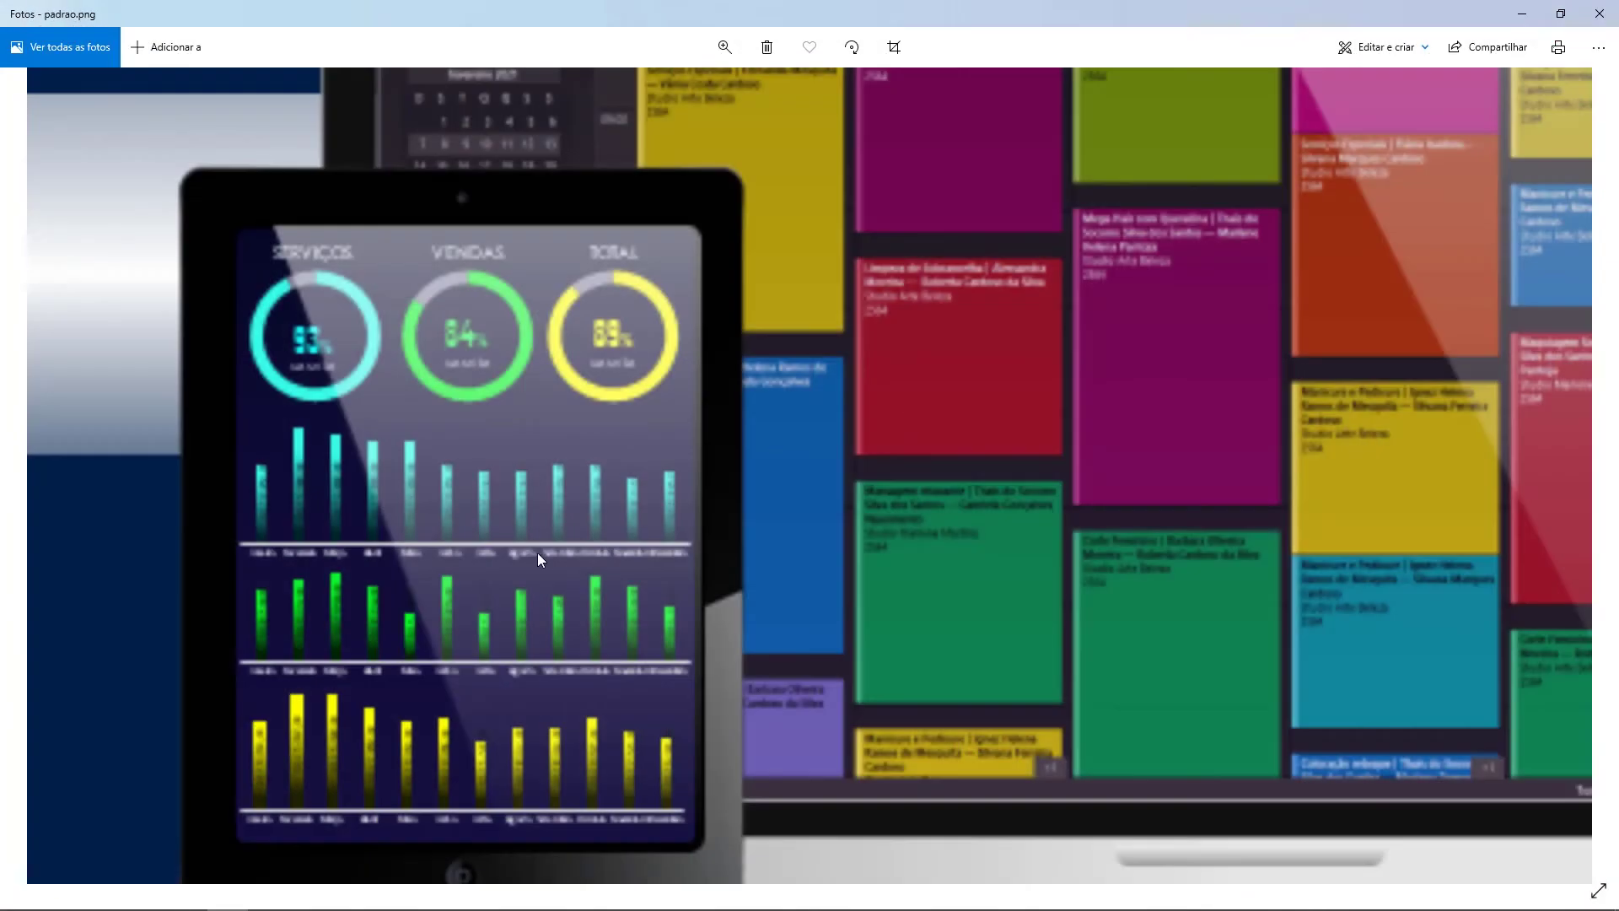
Reopen Registry Editor, confirm ExportBitmapResolution reads 800 in decimal, and return to PowerPoint
{"action": "key", "text": "super"}
{"action": "type", "text": "ed"}
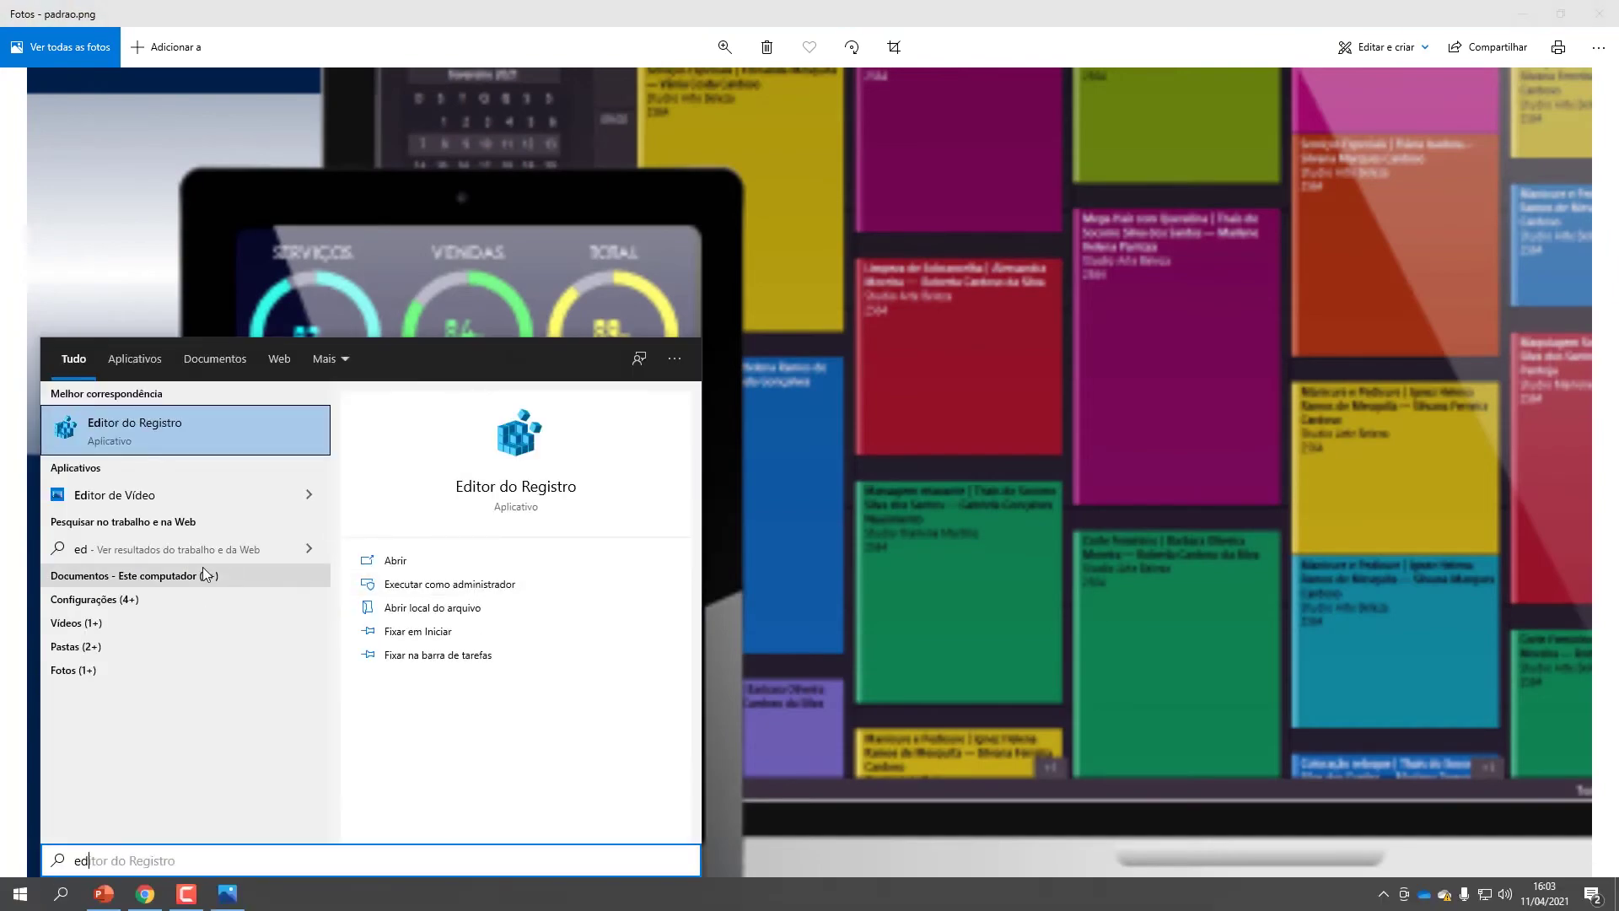
{"action": "left_click", "coordinate": [297, 432]}
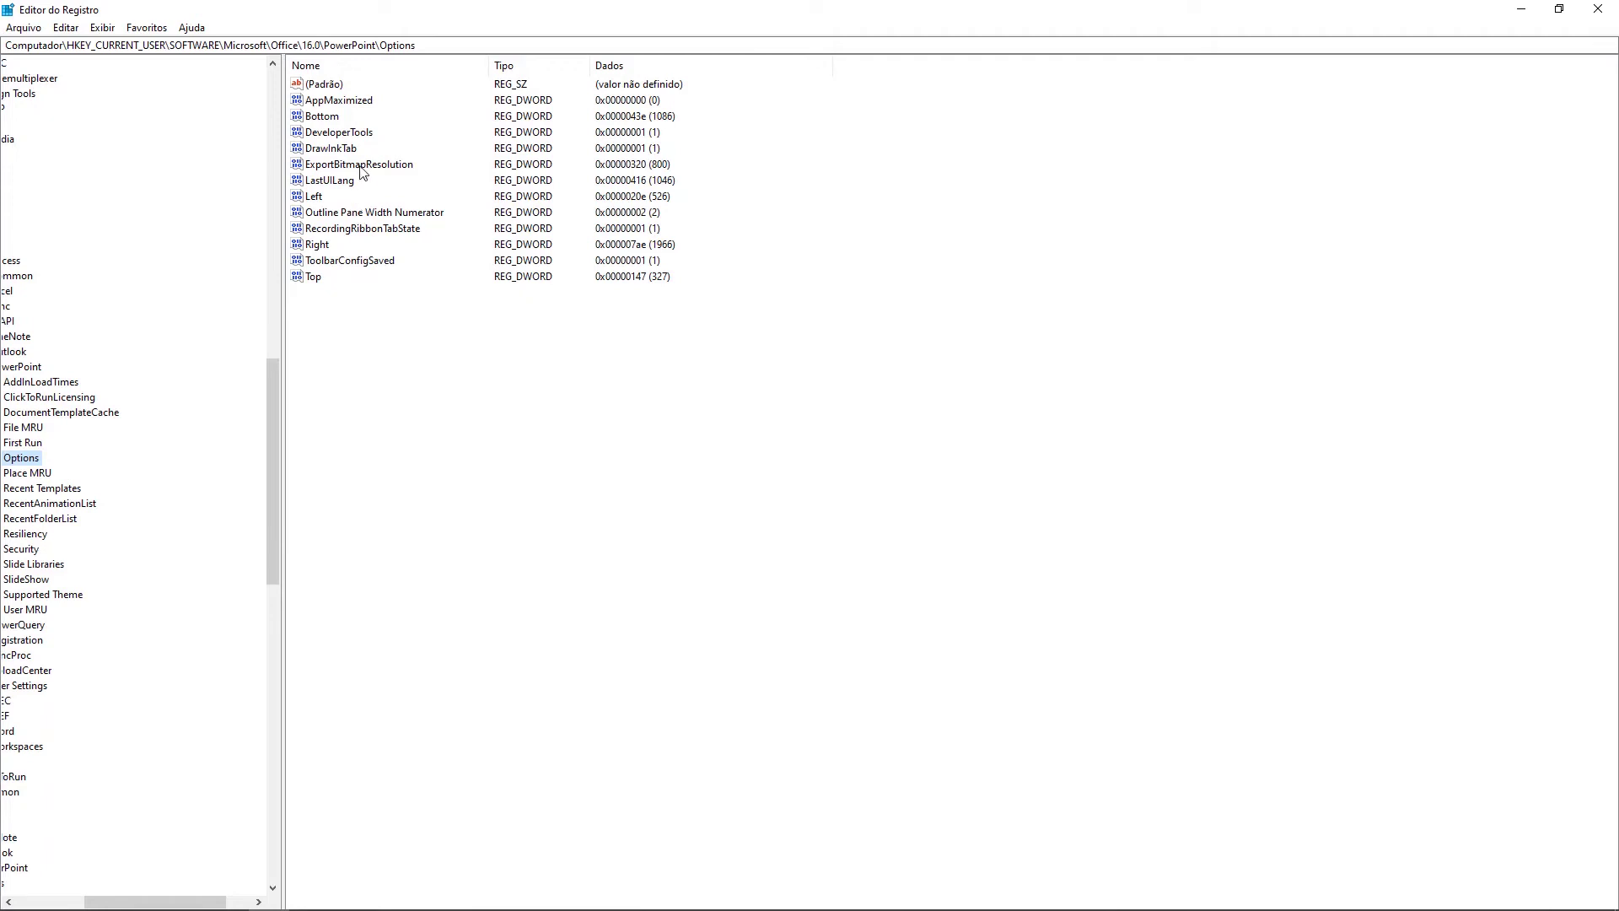
{"action": "right_click", "coordinate": [361, 167]}
{"action": "left_click", "coordinate": [394, 167]}
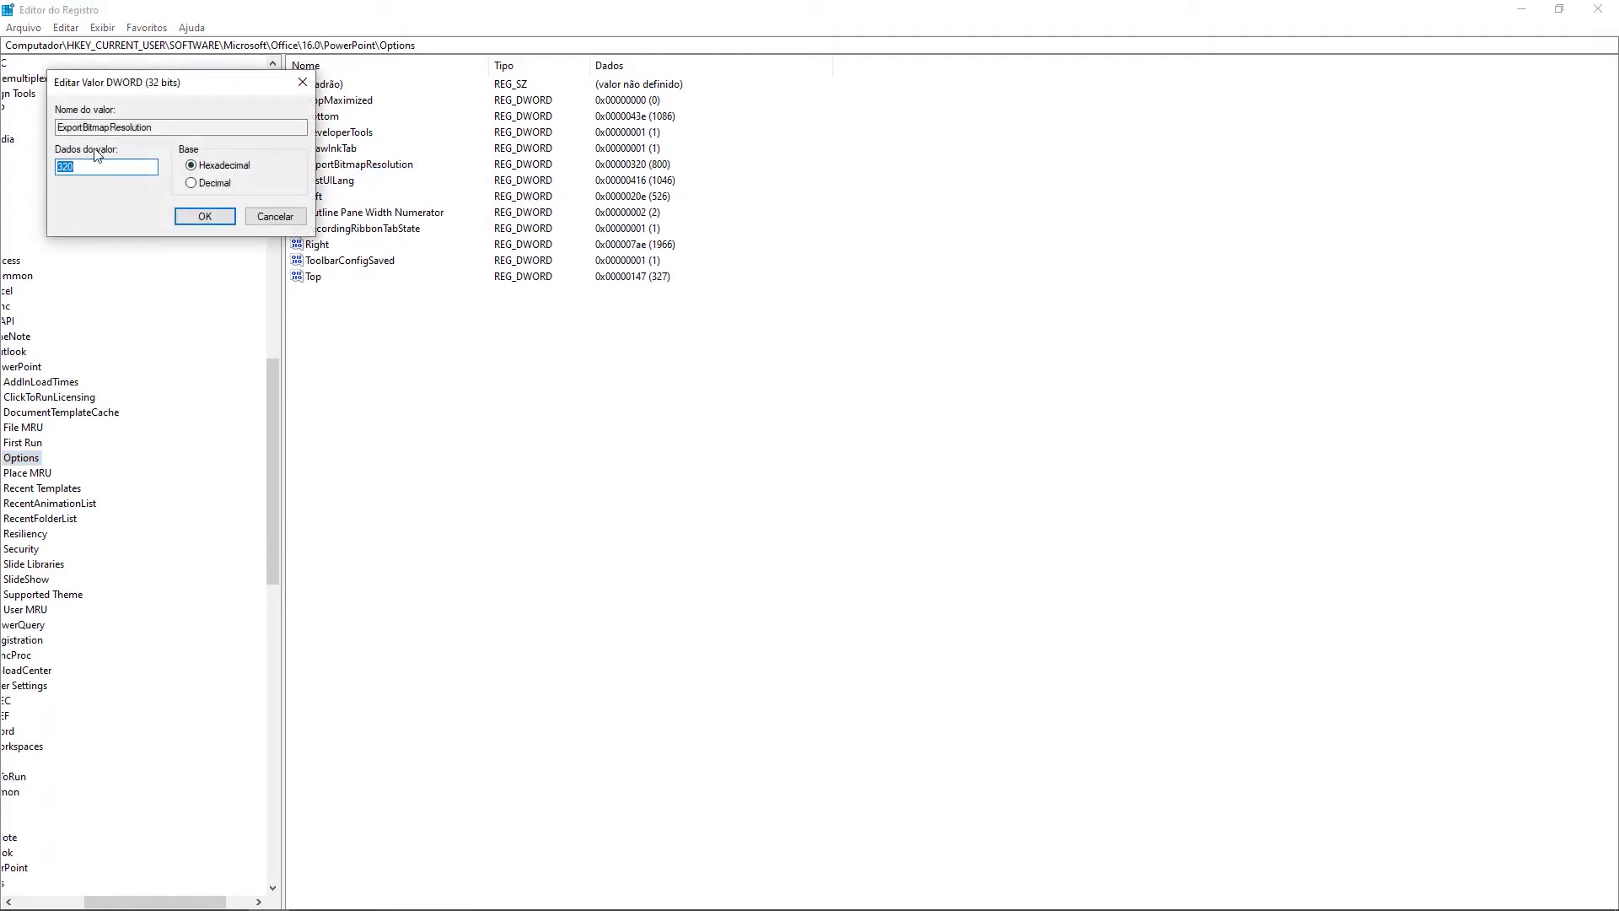
{"action": "left_click", "coordinate": [201, 190]}
{"action": "left_click", "coordinate": [81, 166]}
{"action": "left_click_drag", "start_coordinate": [91, 168], "coordinate": [51, 163]}
{"action": "left_click", "coordinate": [274, 217]}
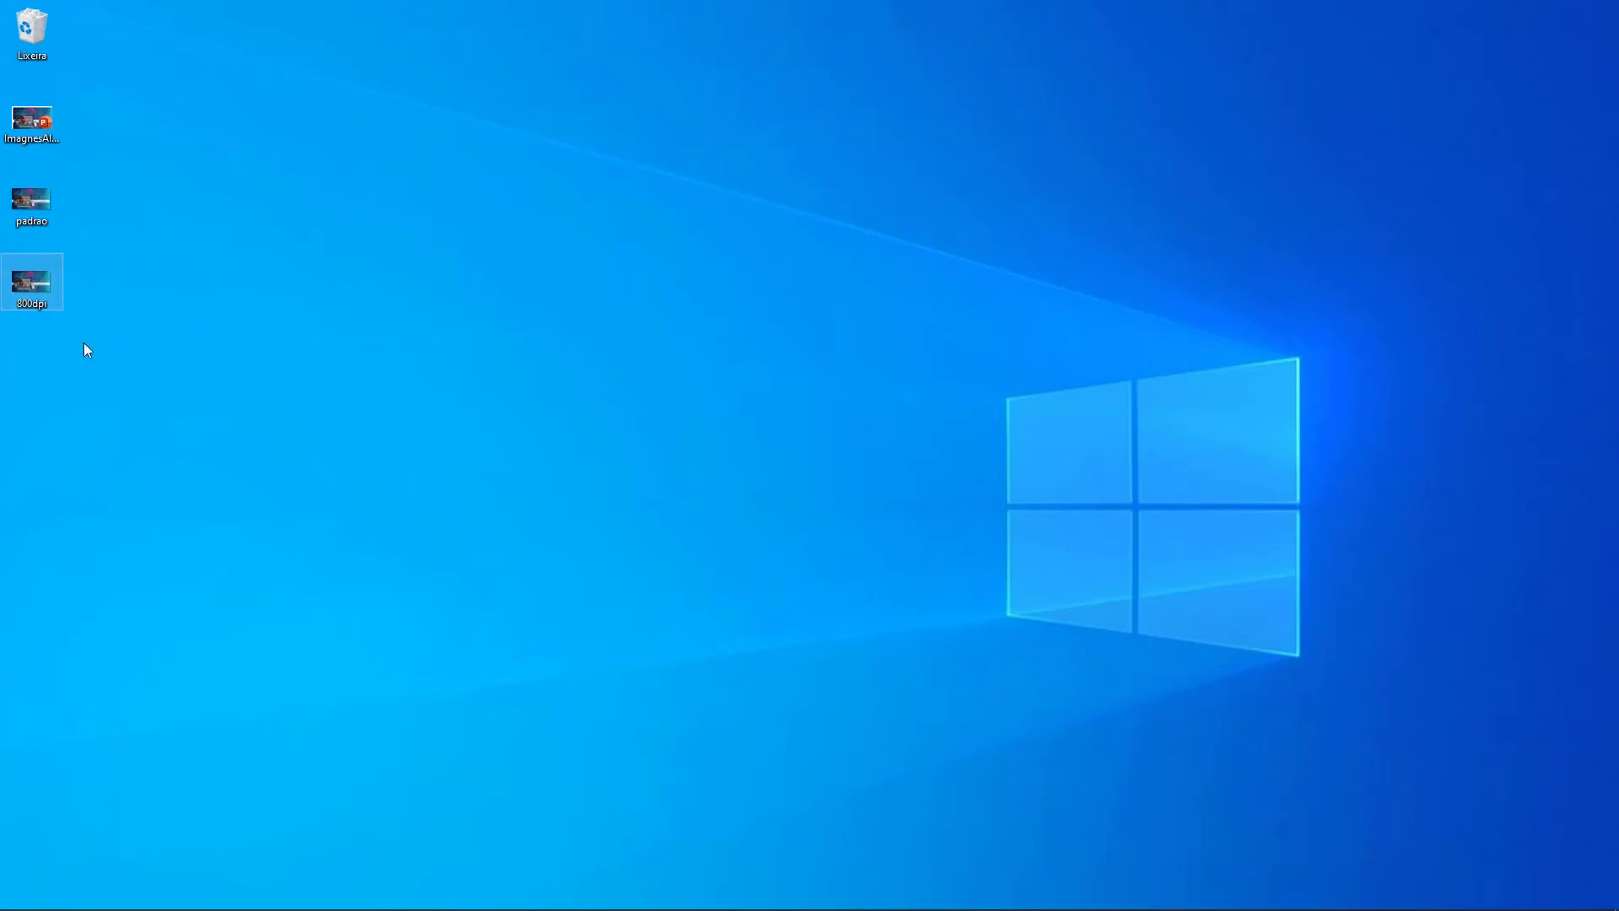
{"action": "left_click", "coordinate": [102, 896]}
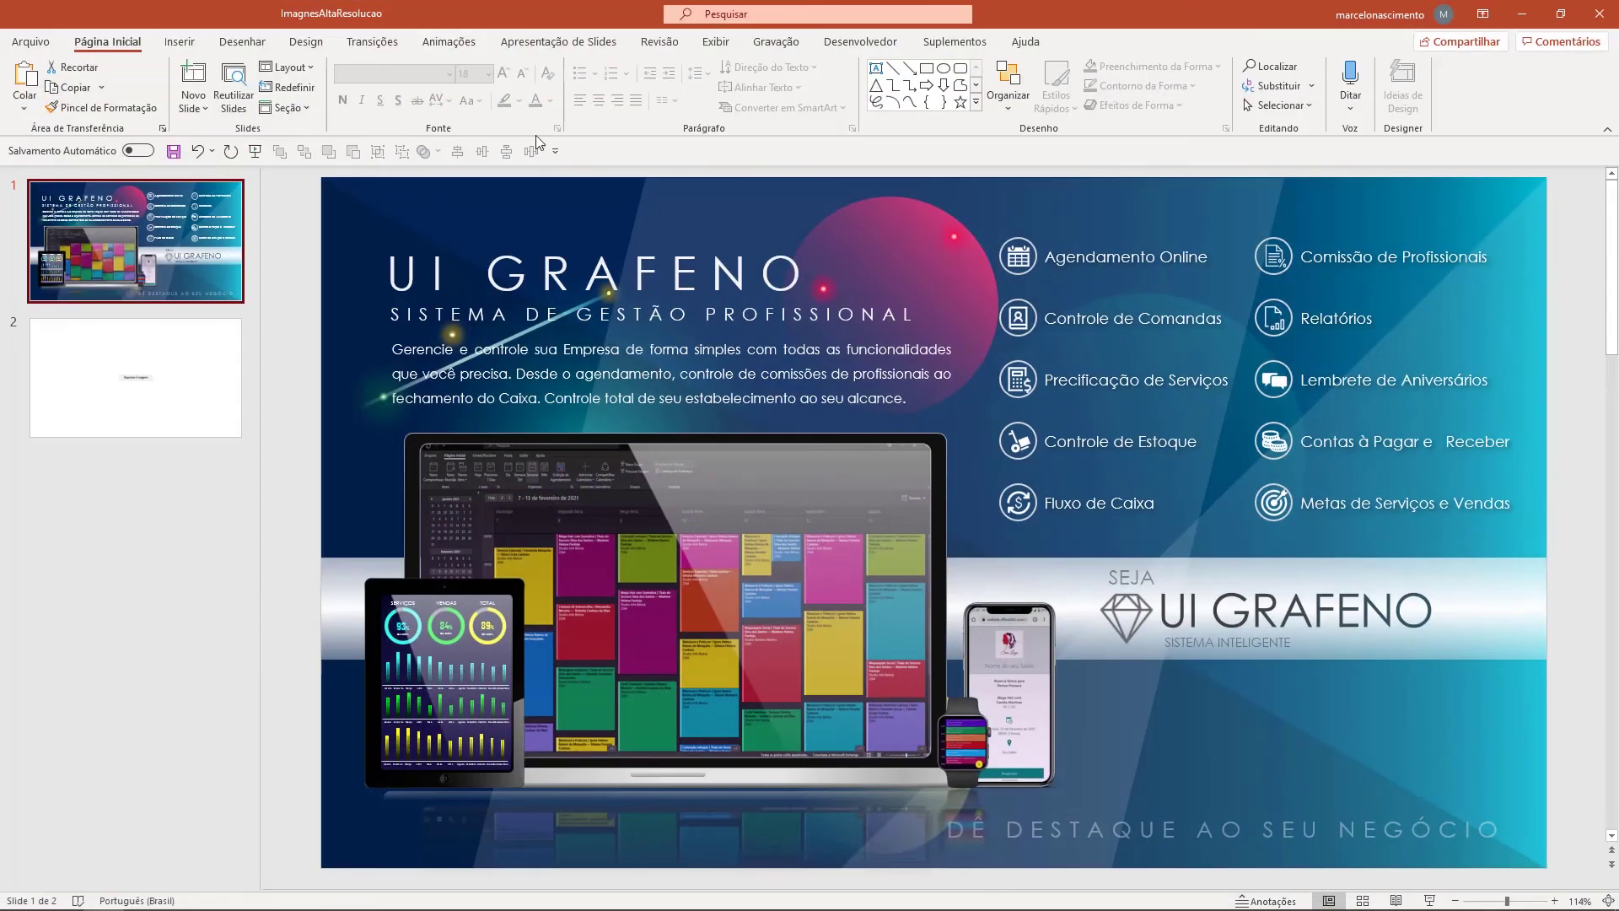
Open the VBA editor from the Developer tab, view UserForm1's code, and run the form
{"action": "left_click", "coordinate": [860, 42]}
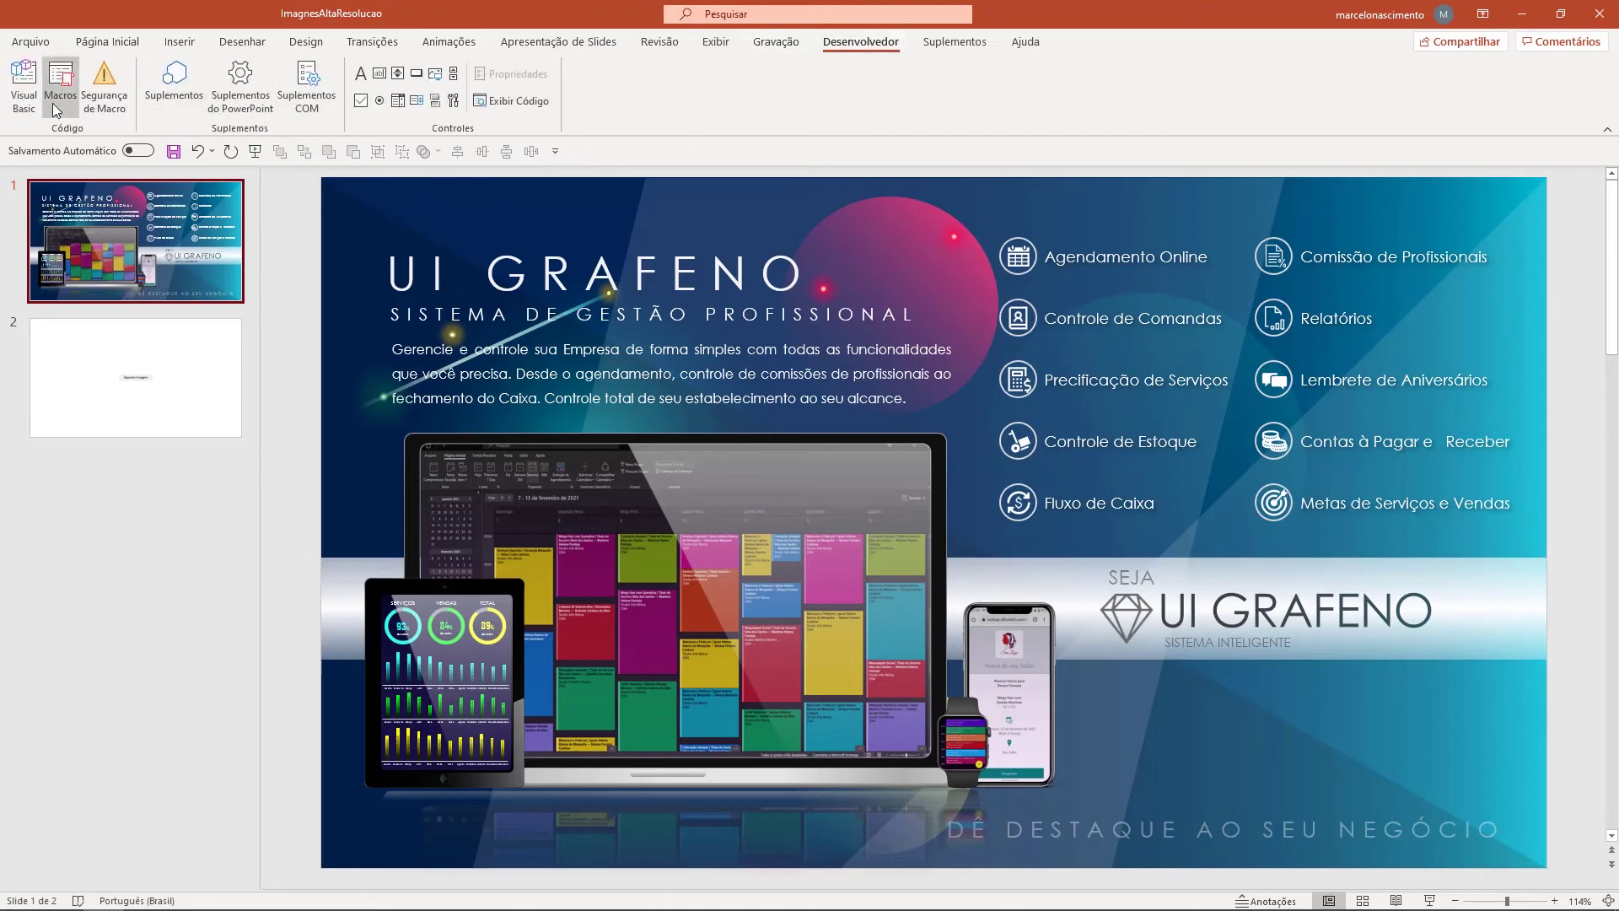
{"action": "left_click", "coordinate": [17, 85]}
{"action": "double_click", "coordinate": [82, 204]}
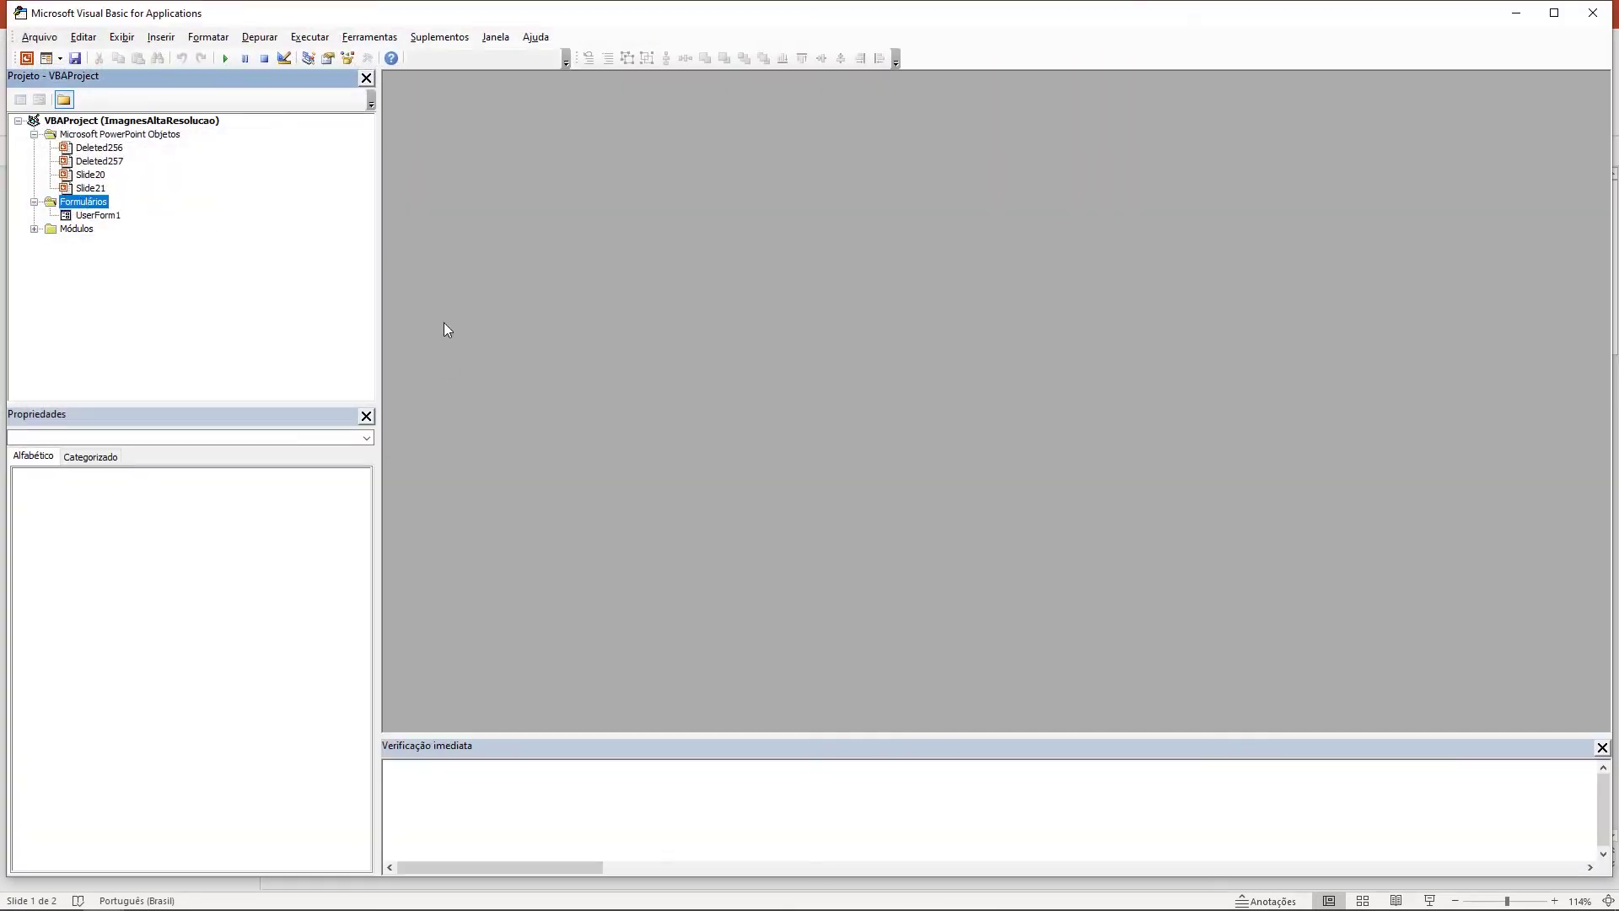
{"action": "double_click", "coordinate": [102, 215]}
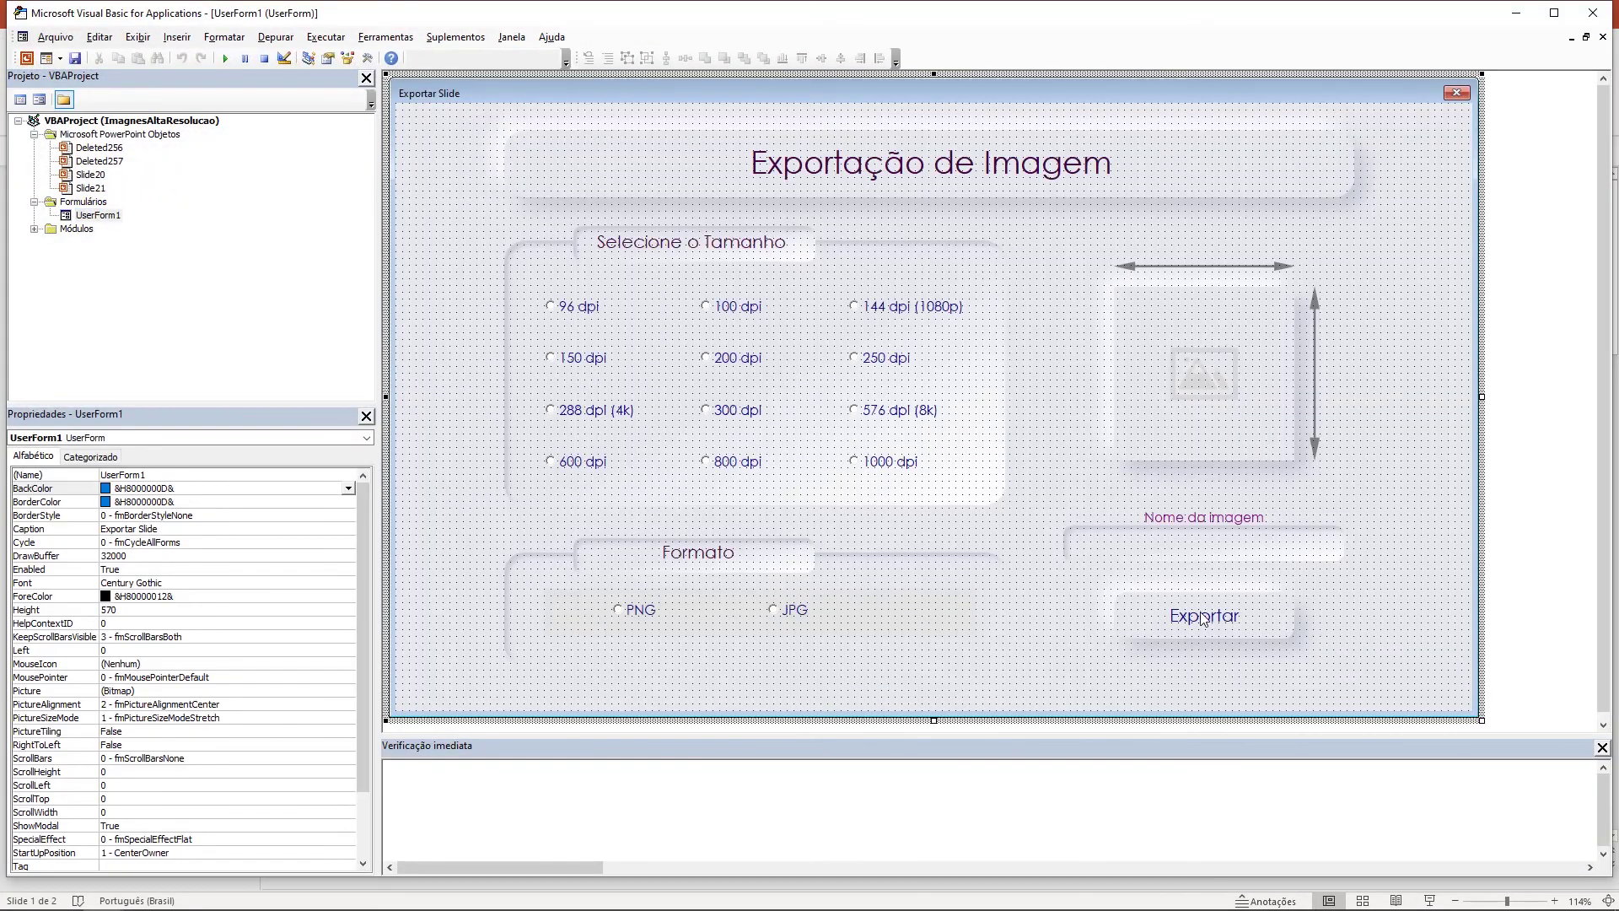
{"action": "double_click", "coordinate": [1204, 620]}
{"action": "scroll", "coordinate": [672, 382], "scroll_direction": "down", "scroll_amount": 14}
{"action": "scroll", "coordinate": [634, 357], "scroll_direction": "down", "scroll_amount": 11}
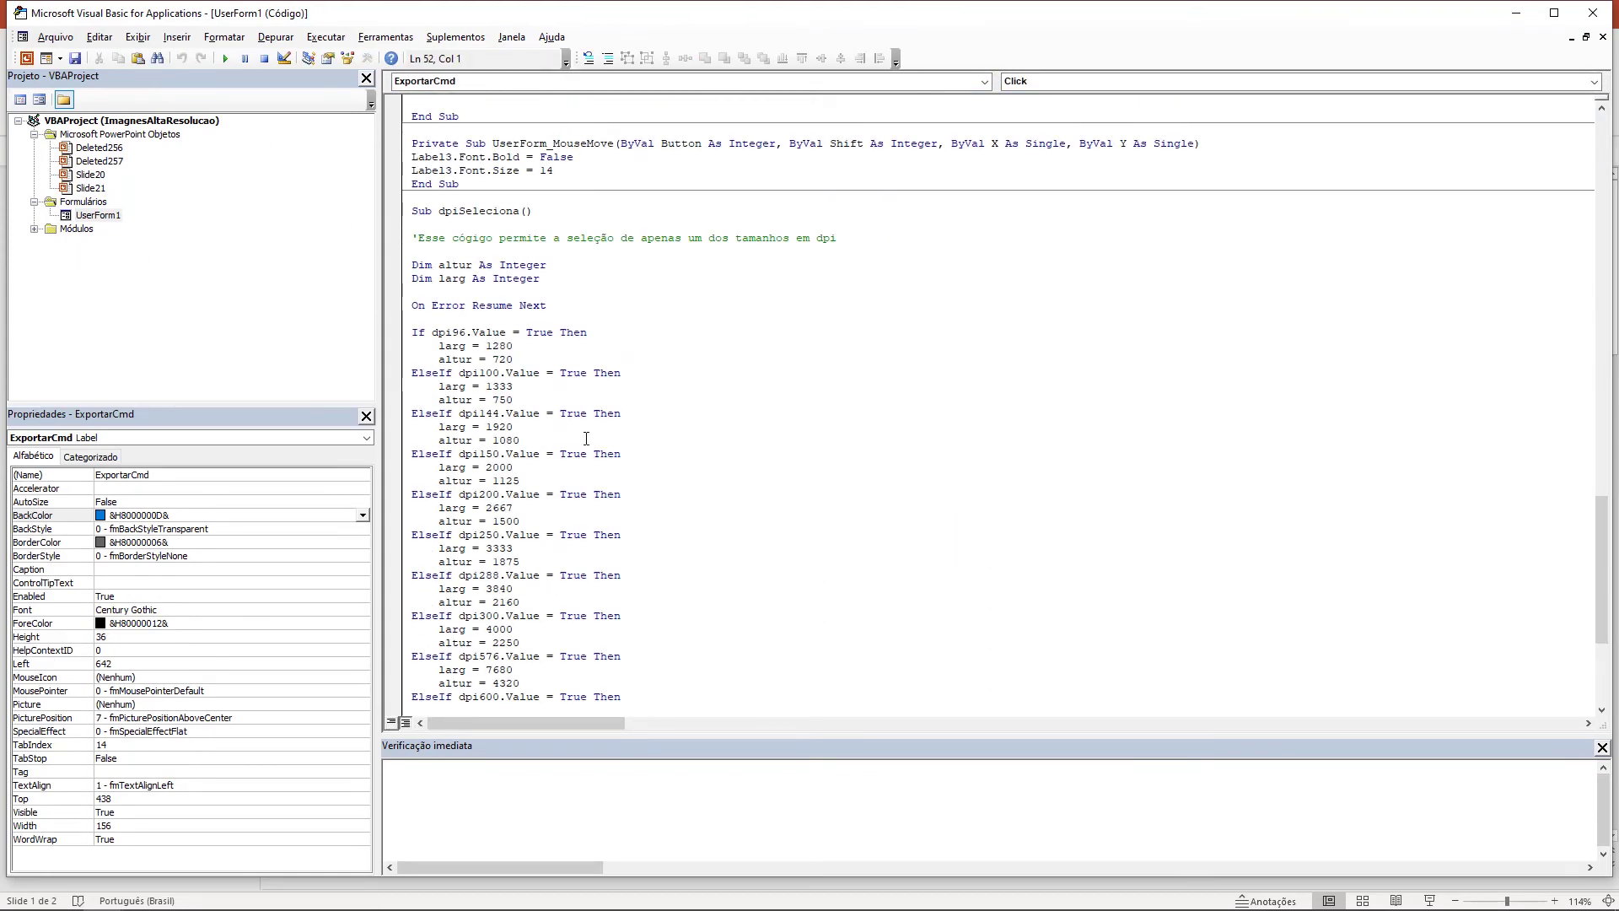
{"action": "scroll", "coordinate": [586, 439], "scroll_direction": "down", "scroll_amount": 1}
{"action": "scroll", "coordinate": [587, 438], "scroll_direction": "down", "scroll_amount": 1}
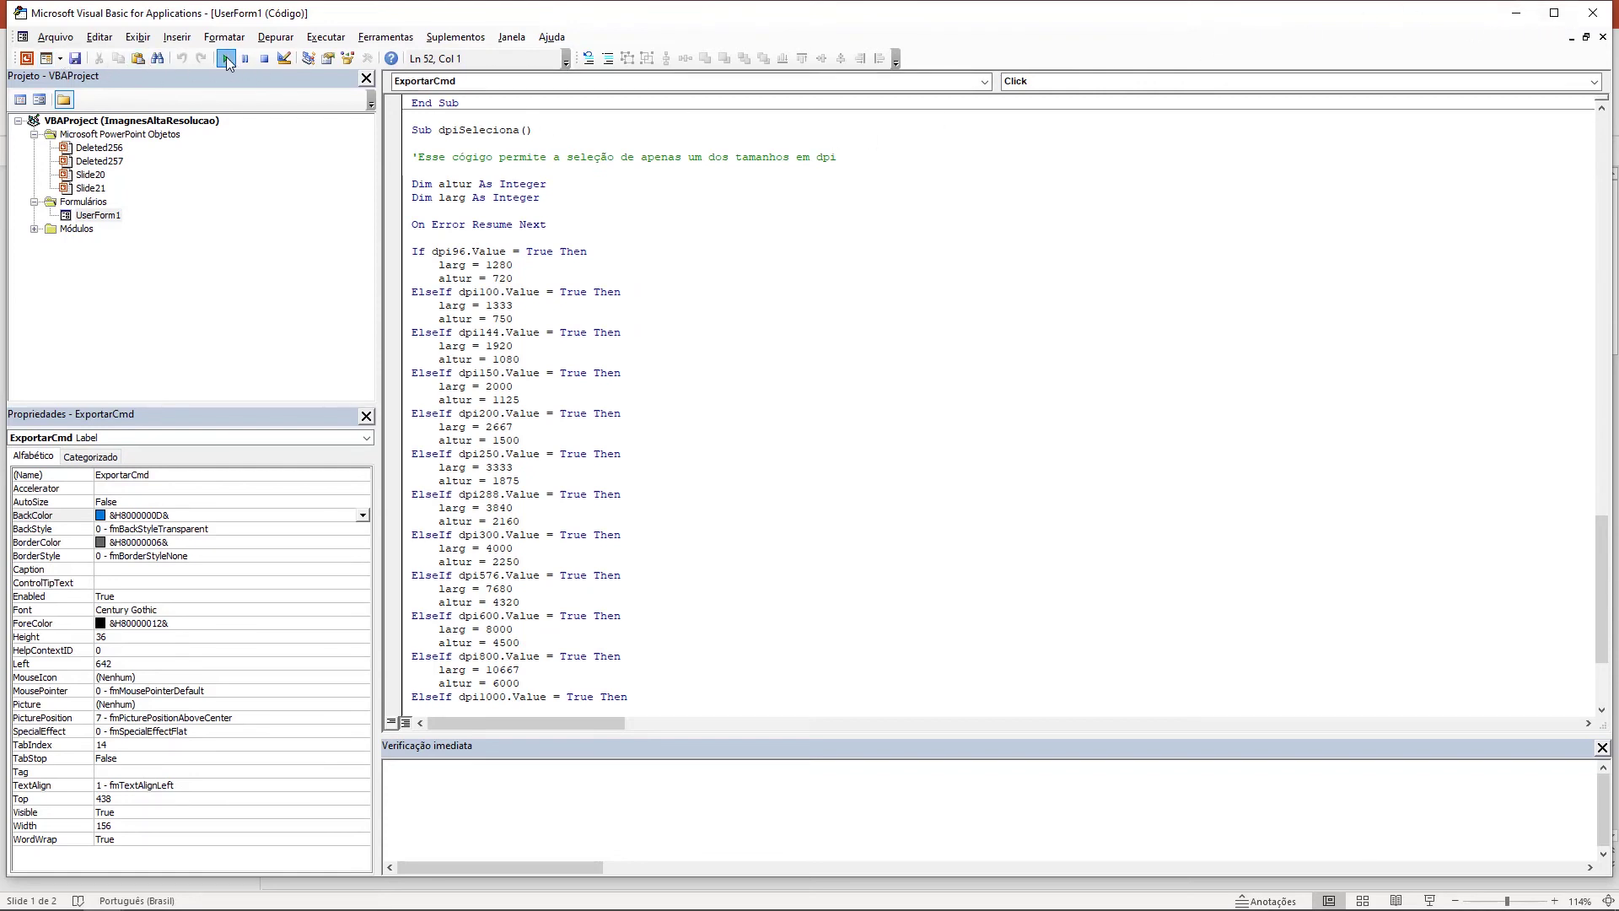
{"action": "left_click", "coordinate": [225, 59]}
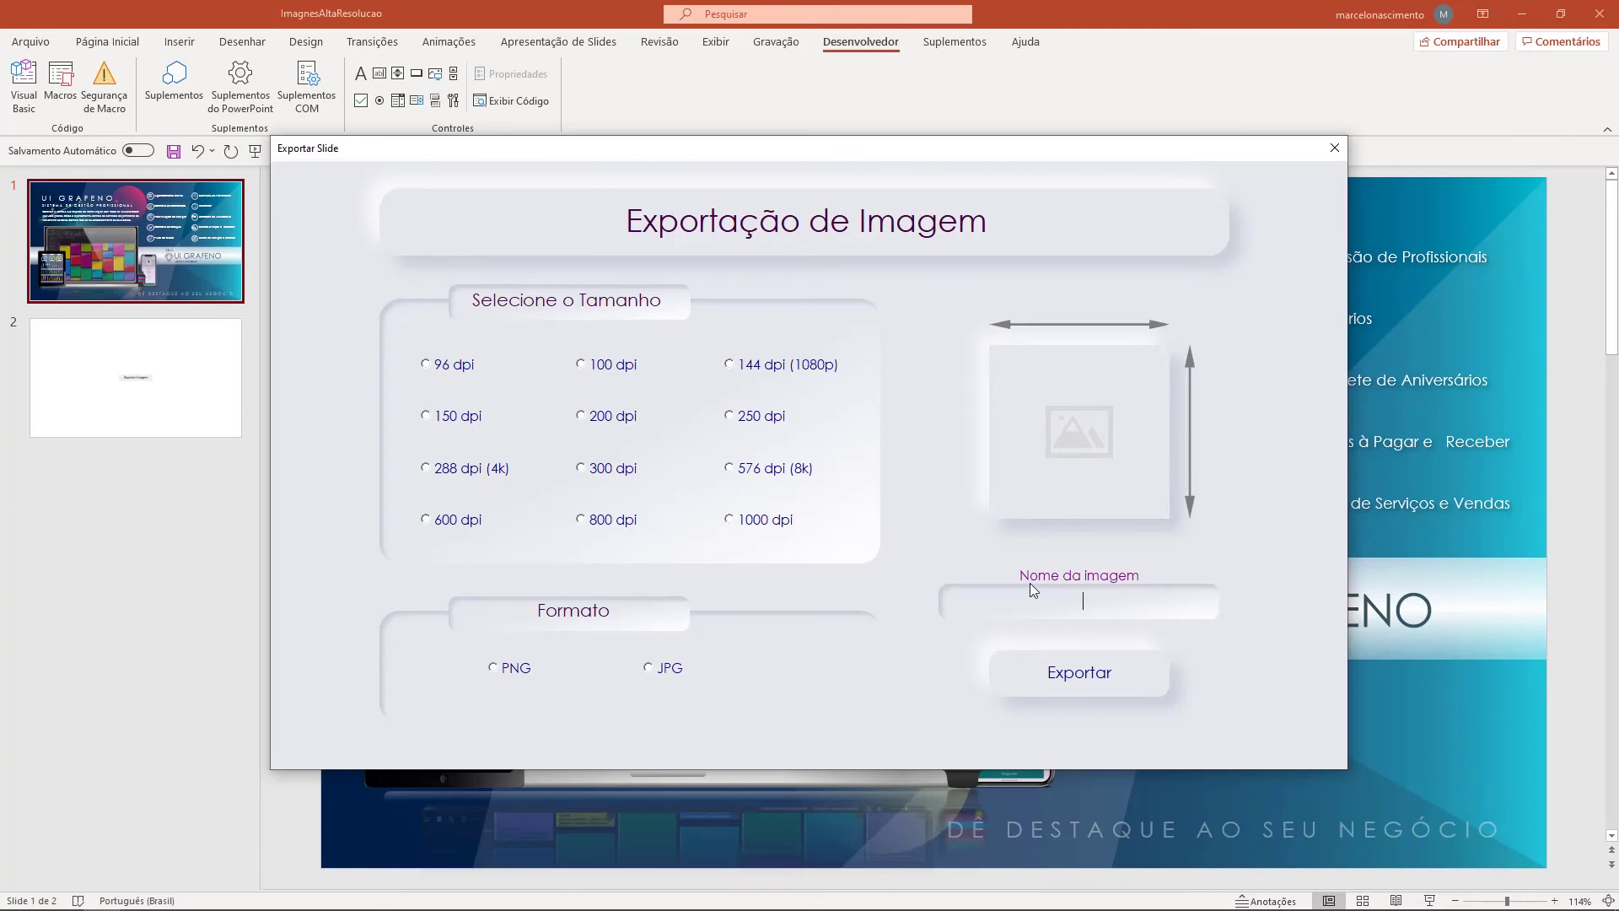
Export slide 1 as 1080p.PNG at 144 dpi (1080p) from the form, then close it
{"action": "left_click", "coordinate": [609, 474]}
{"action": "left_click", "coordinate": [772, 371]}
{"action": "left_click", "coordinate": [495, 671]}
{"action": "left_click", "coordinate": [1085, 604]}
{"action": "type", "text": "1080p"}
{"action": "left_click", "coordinate": [1070, 681]}
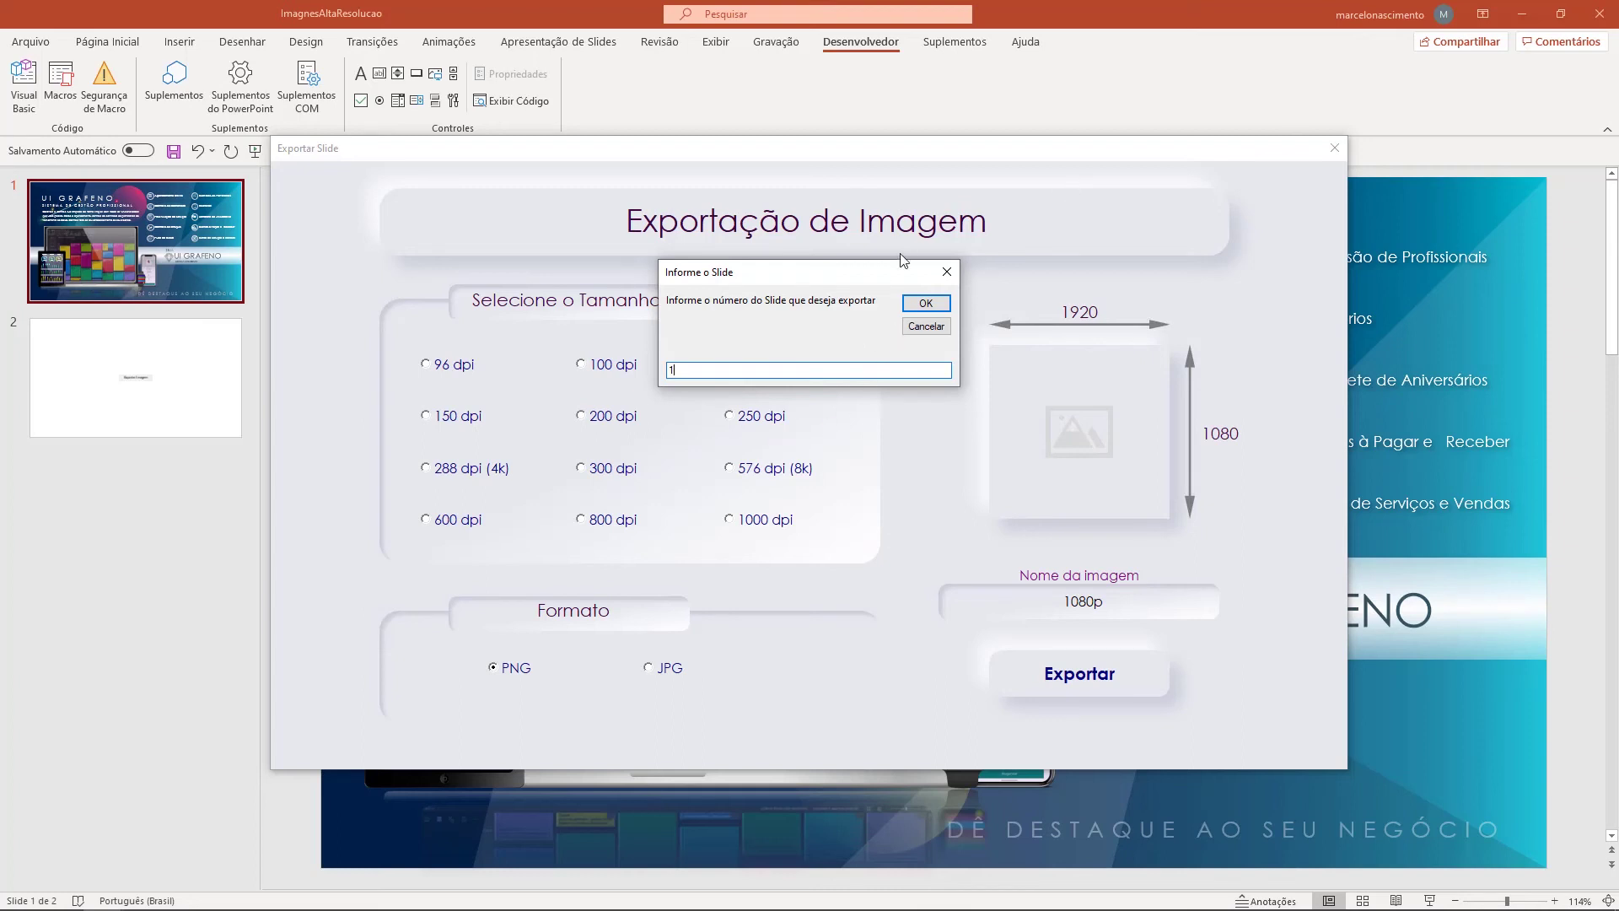
{"action": "left_click", "coordinate": [926, 303]}
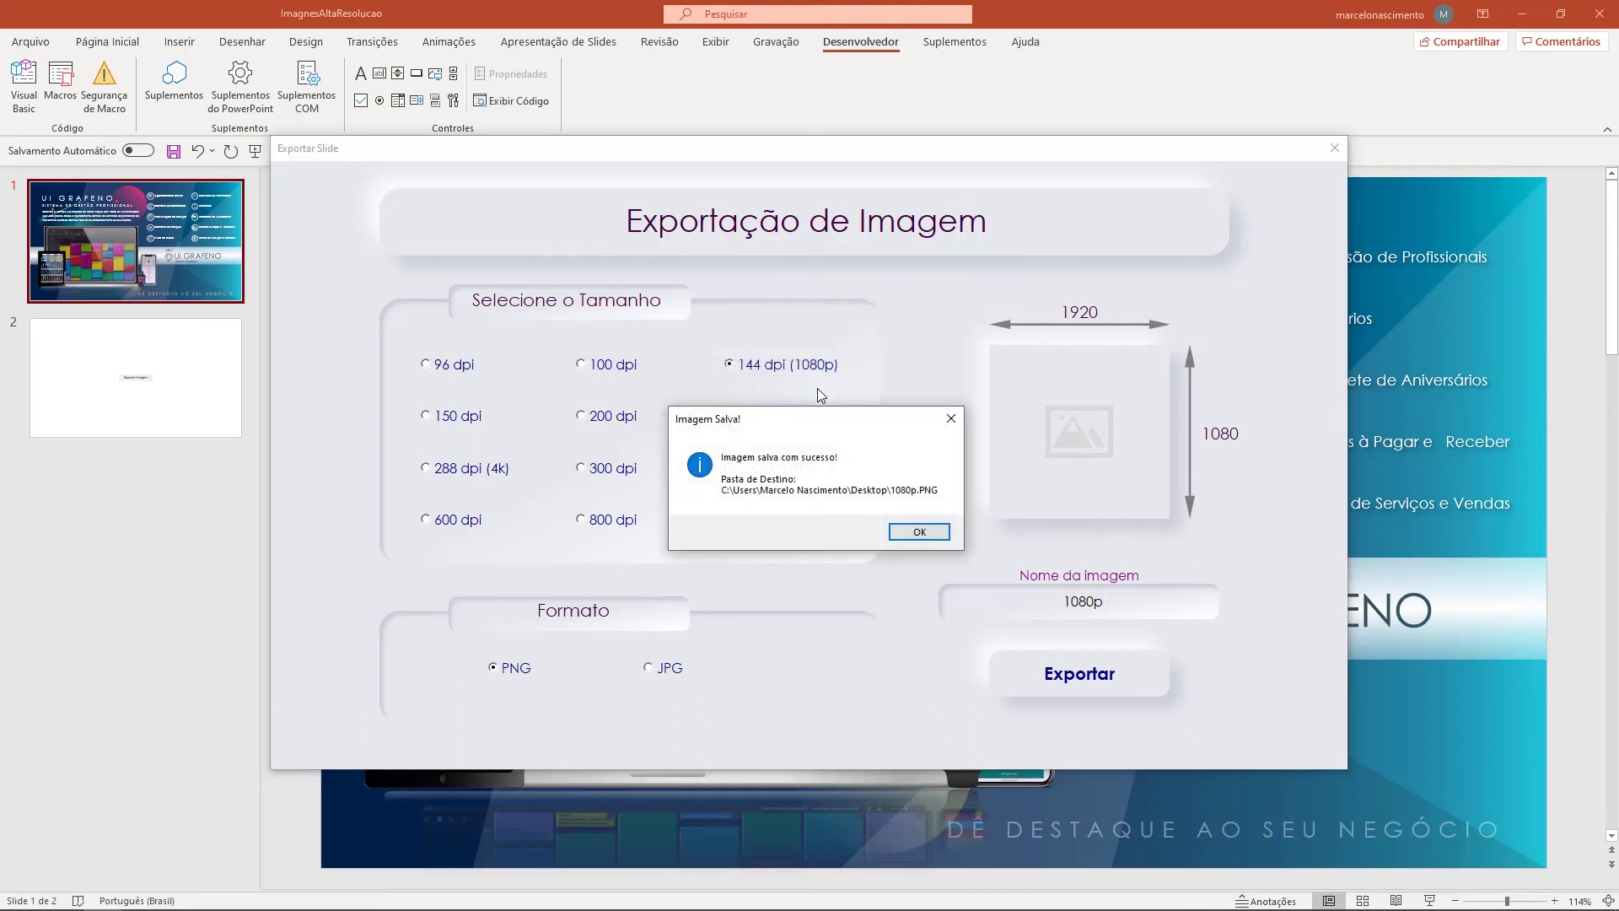
{"action": "left_click", "coordinate": [920, 533]}
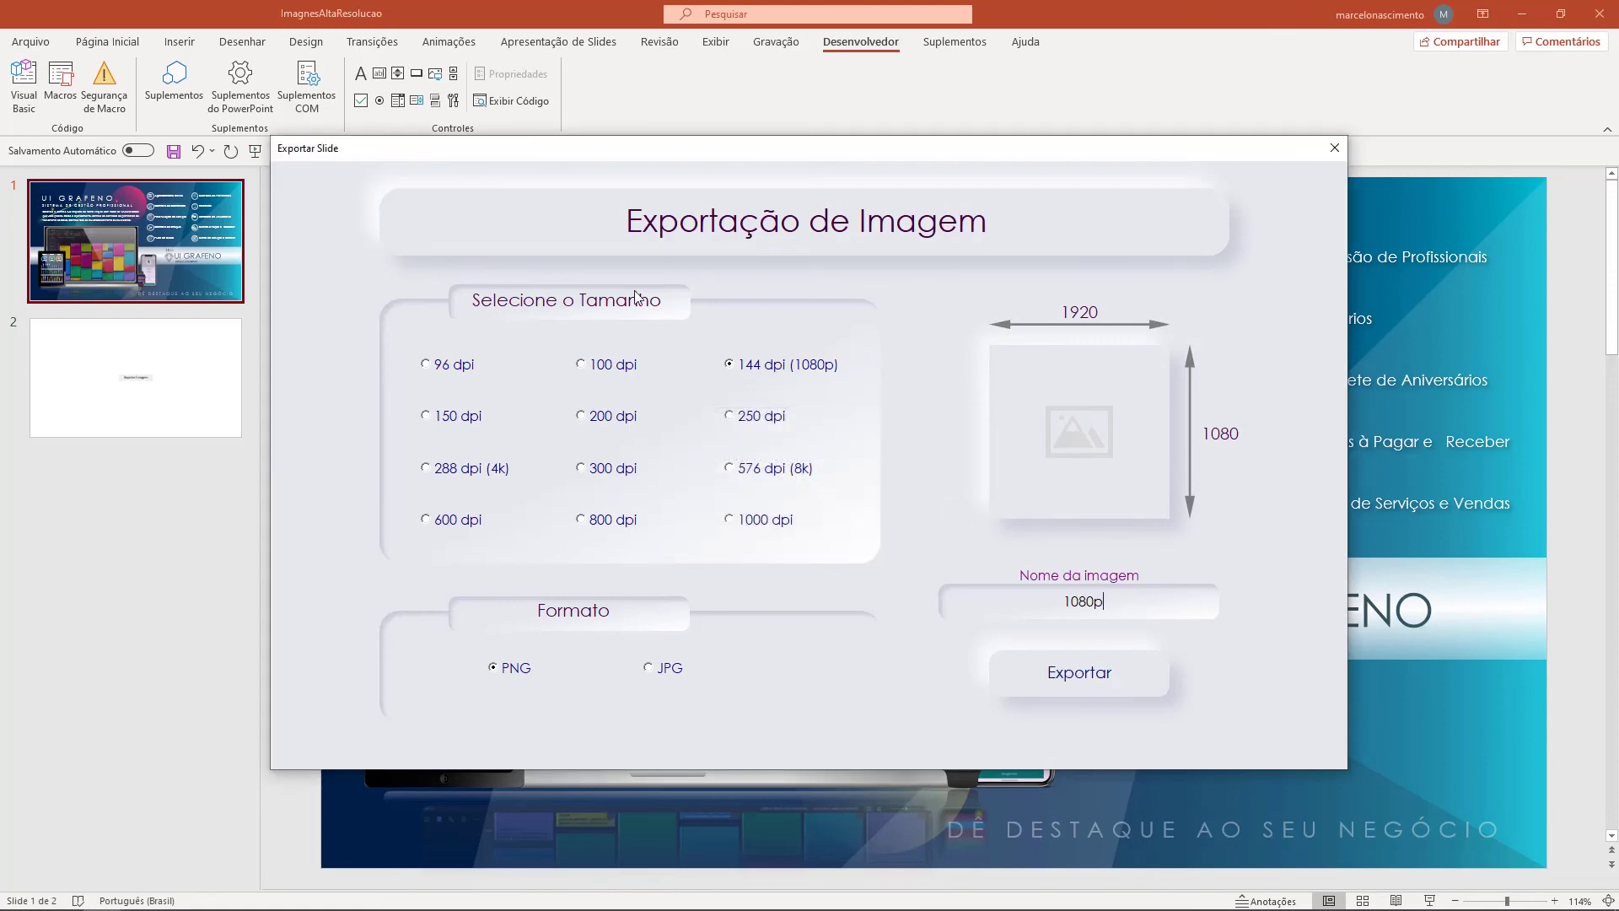
{"action": "left_click", "coordinate": [1334, 148]}
{"action": "left_click", "coordinate": [1509, 8]}
{"action": "left_click", "coordinate": [1522, 14]}
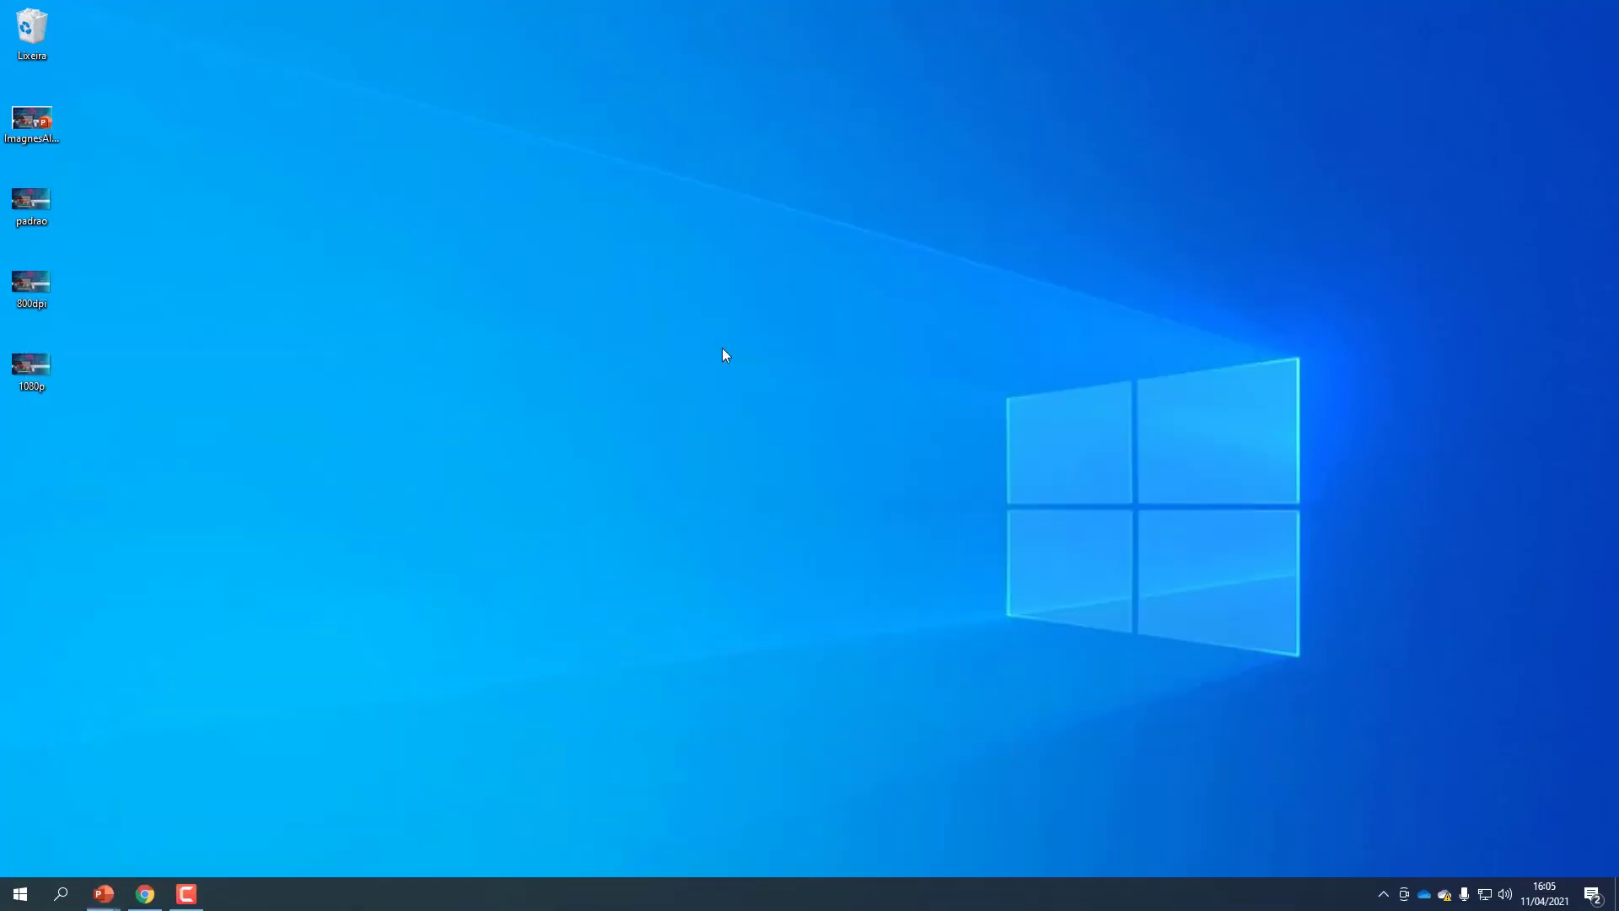
{"action": "right_click", "coordinate": [34, 367]}
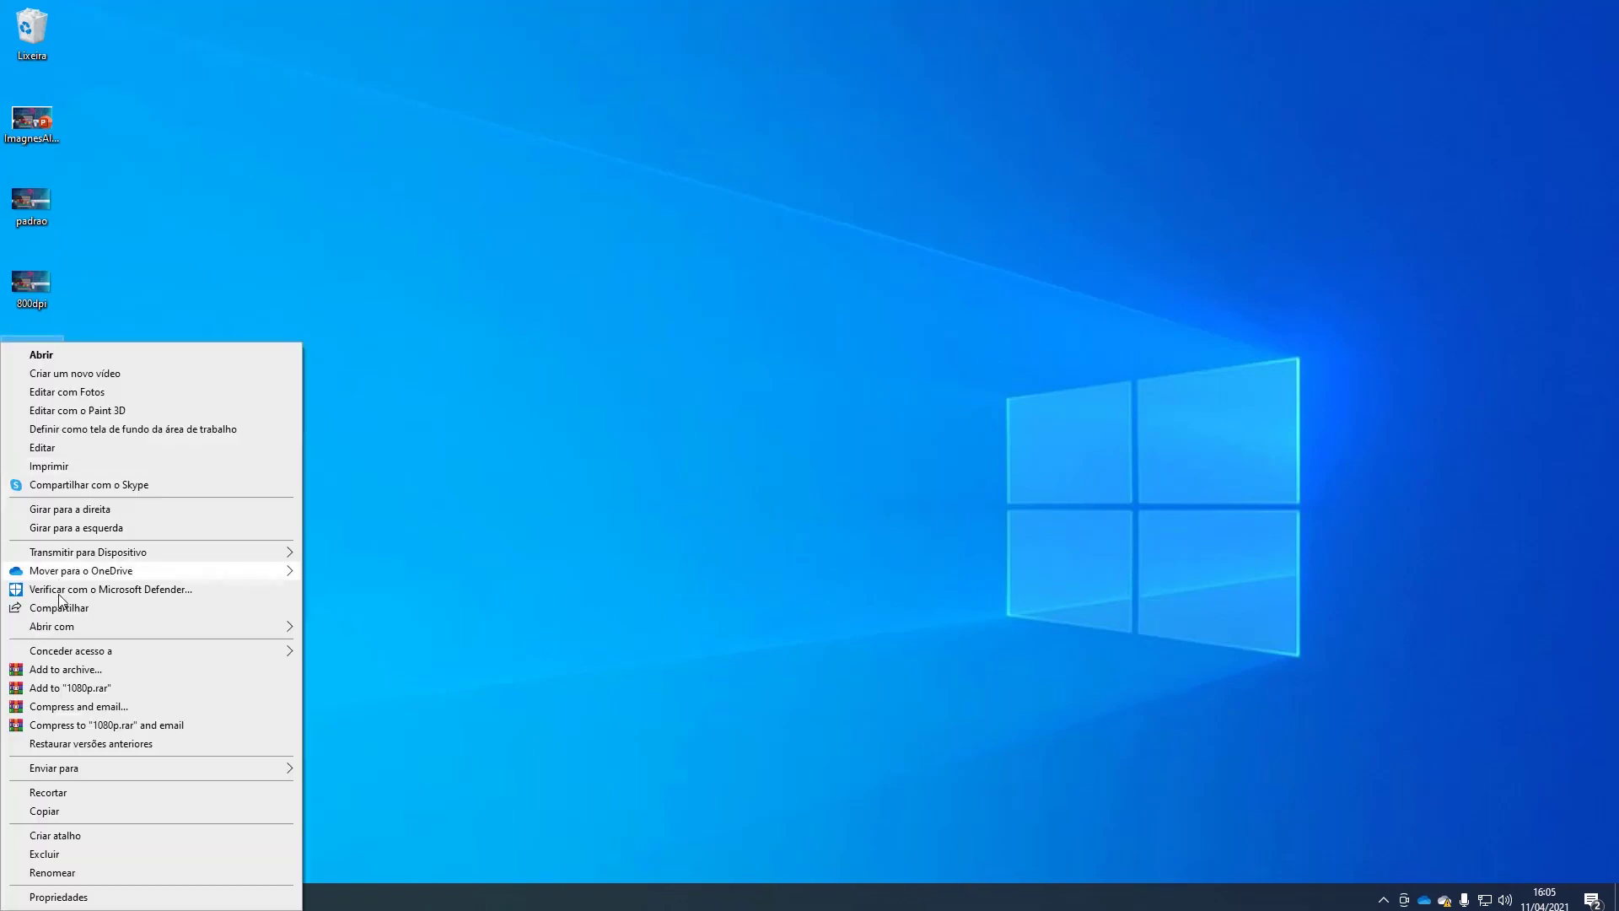
{"action": "left_click", "coordinate": [108, 899]}
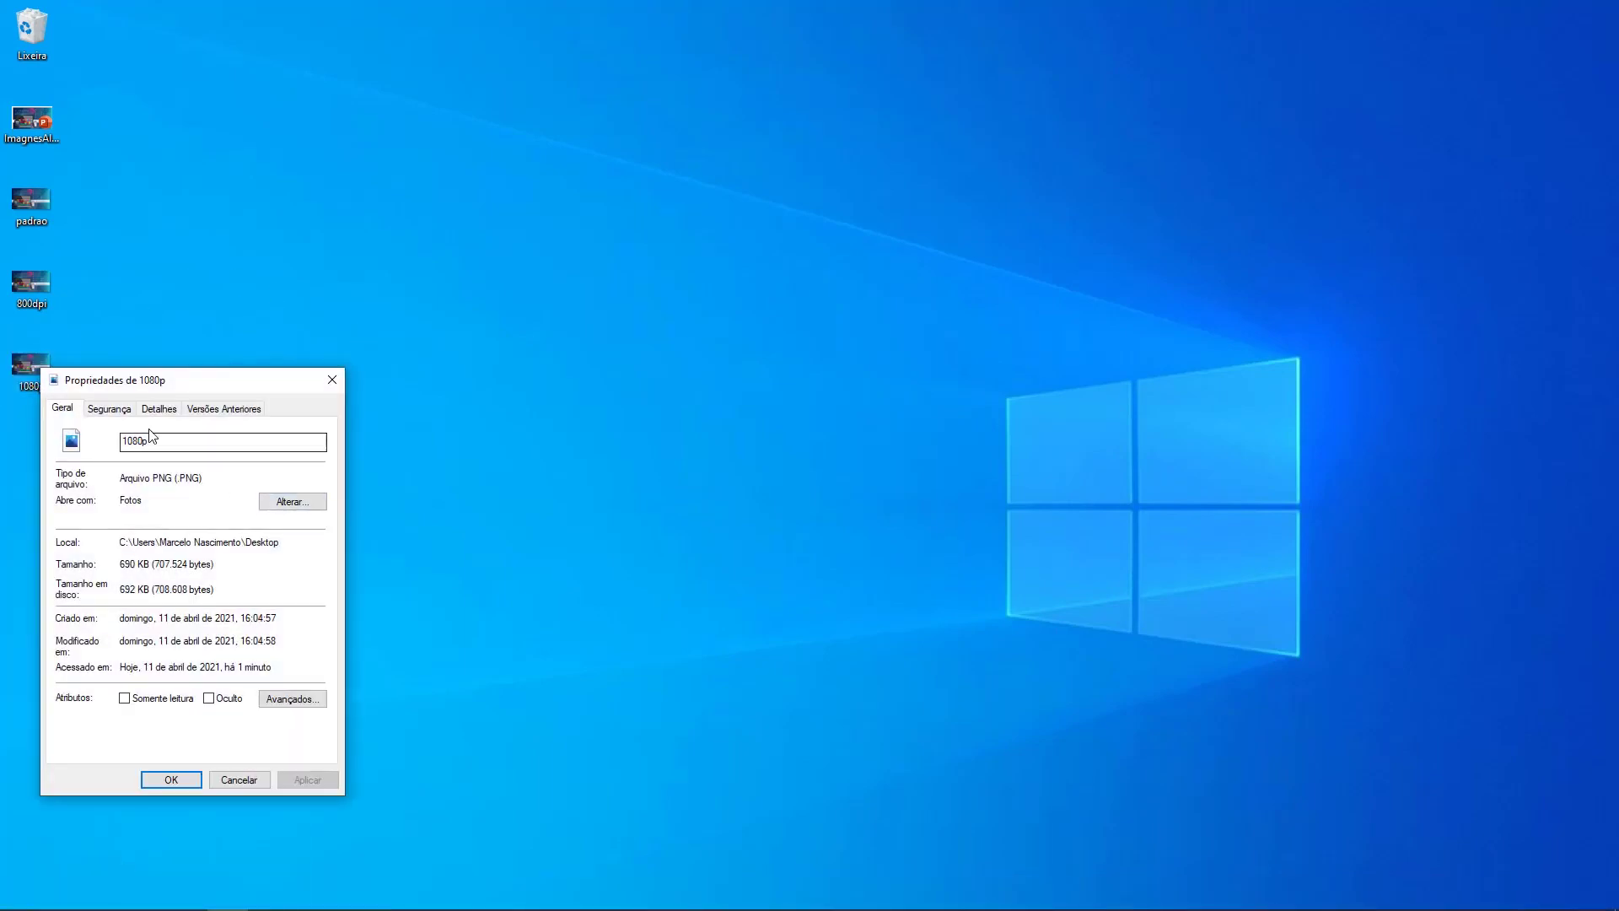
{"action": "left_click", "coordinate": [160, 406]}
{"action": "mouse_move", "coordinate": [221, 394]}
{"action": "left_mouse_down"}
{"action": "mouse_move", "coordinate": [463, 323]}
{"action": "mouse_move", "coordinate": [690, 210]}
{"action": "left_mouse_up"}
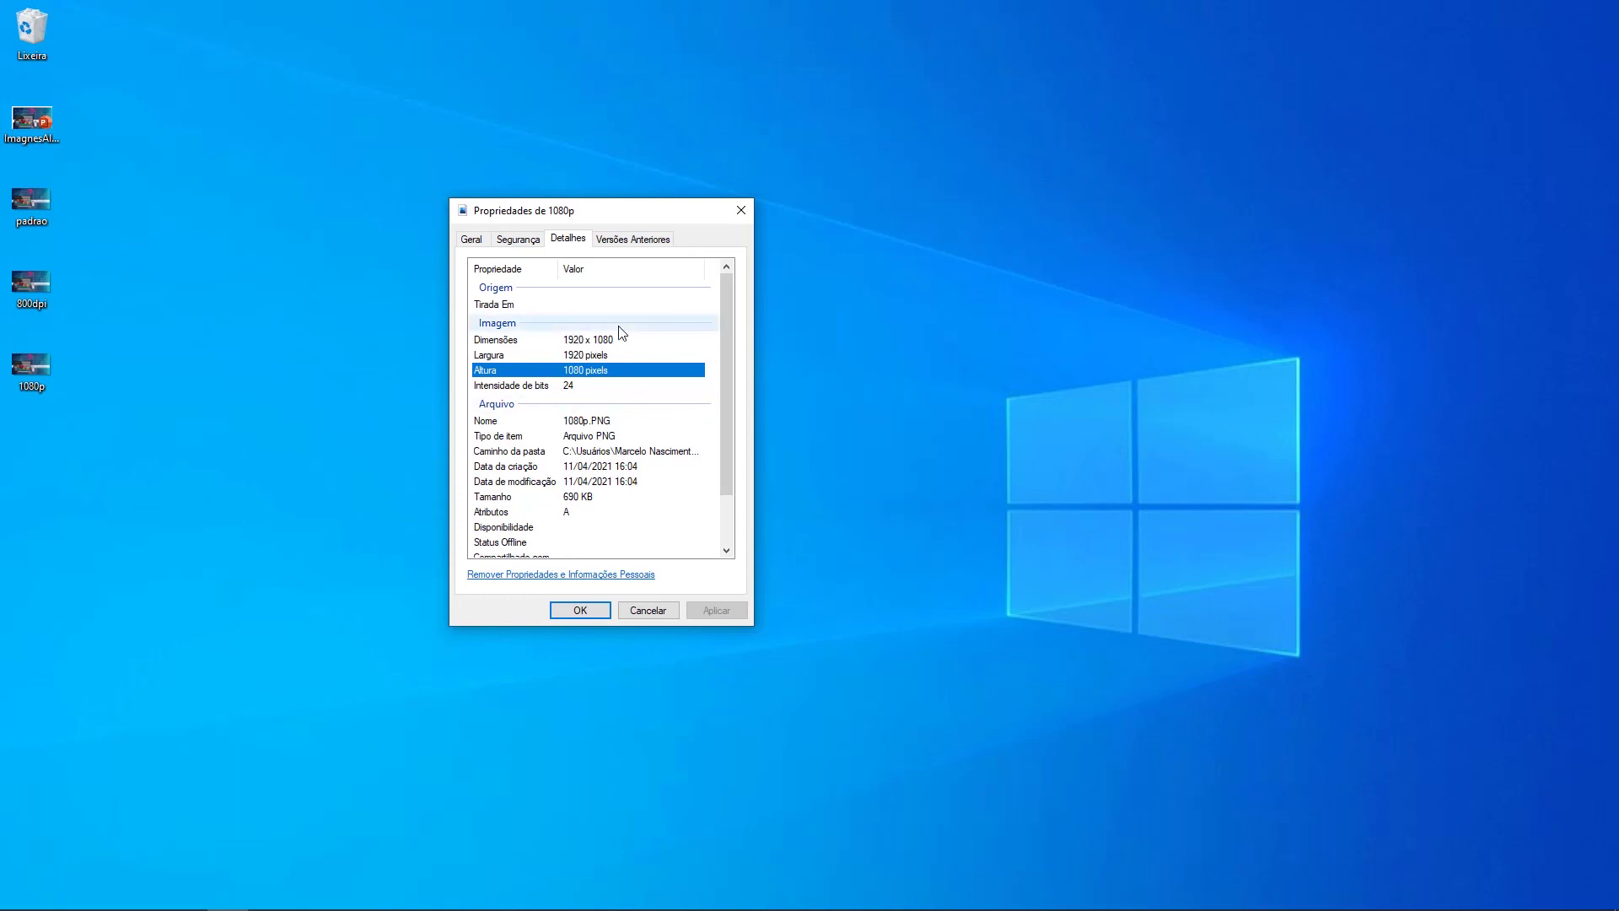
{"action": "left_click", "coordinate": [741, 210]}
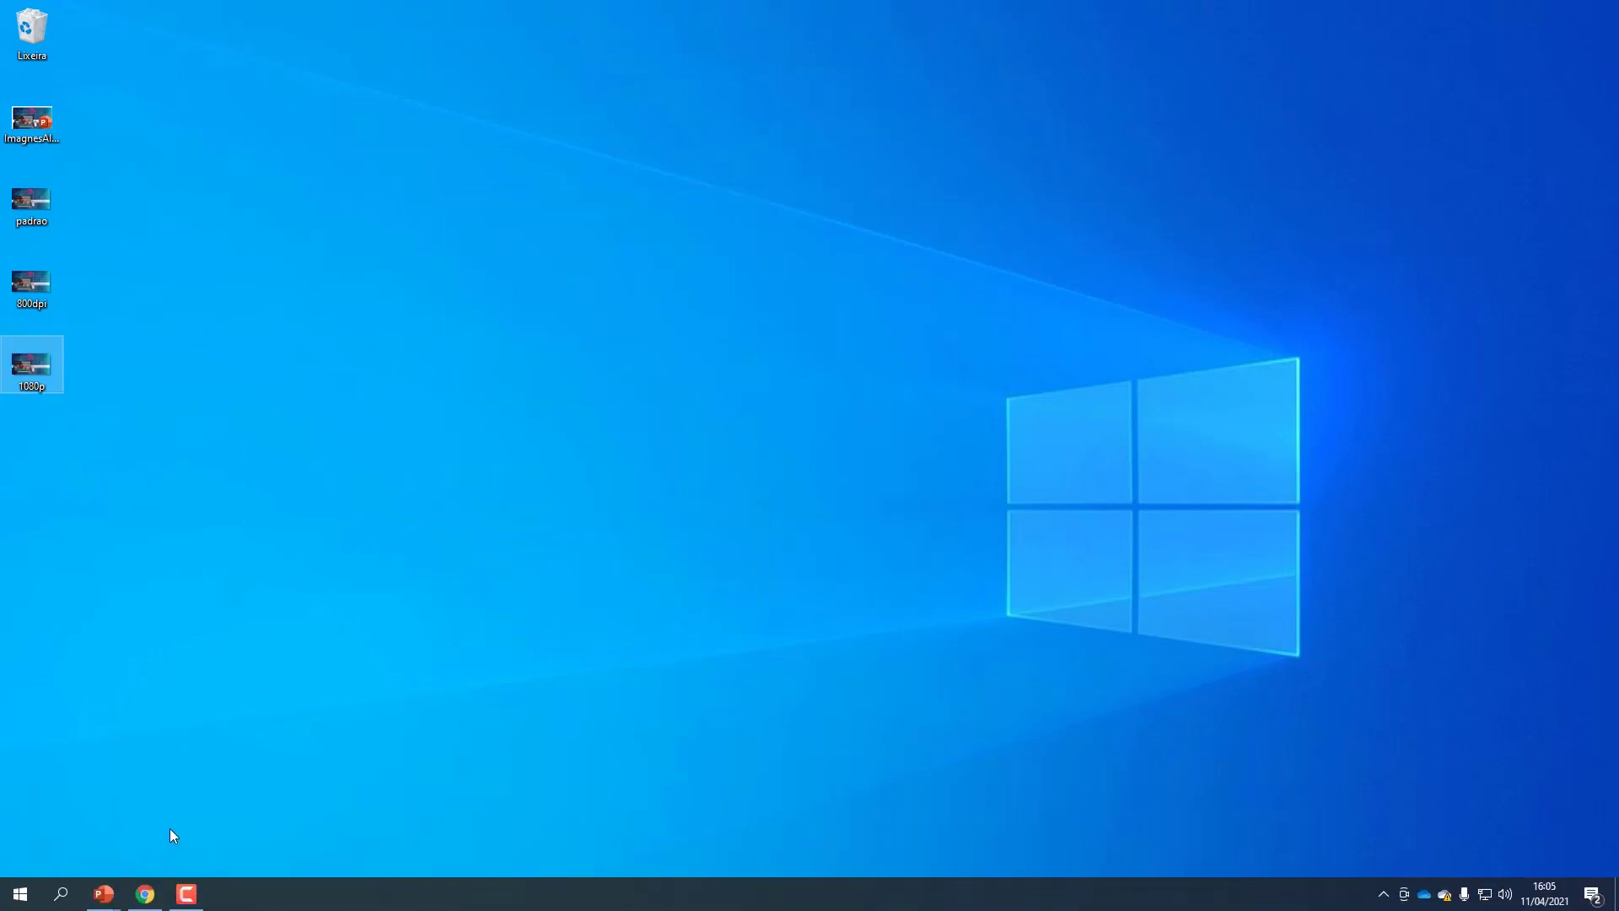
{"action": "left_click", "coordinate": [103, 893]}
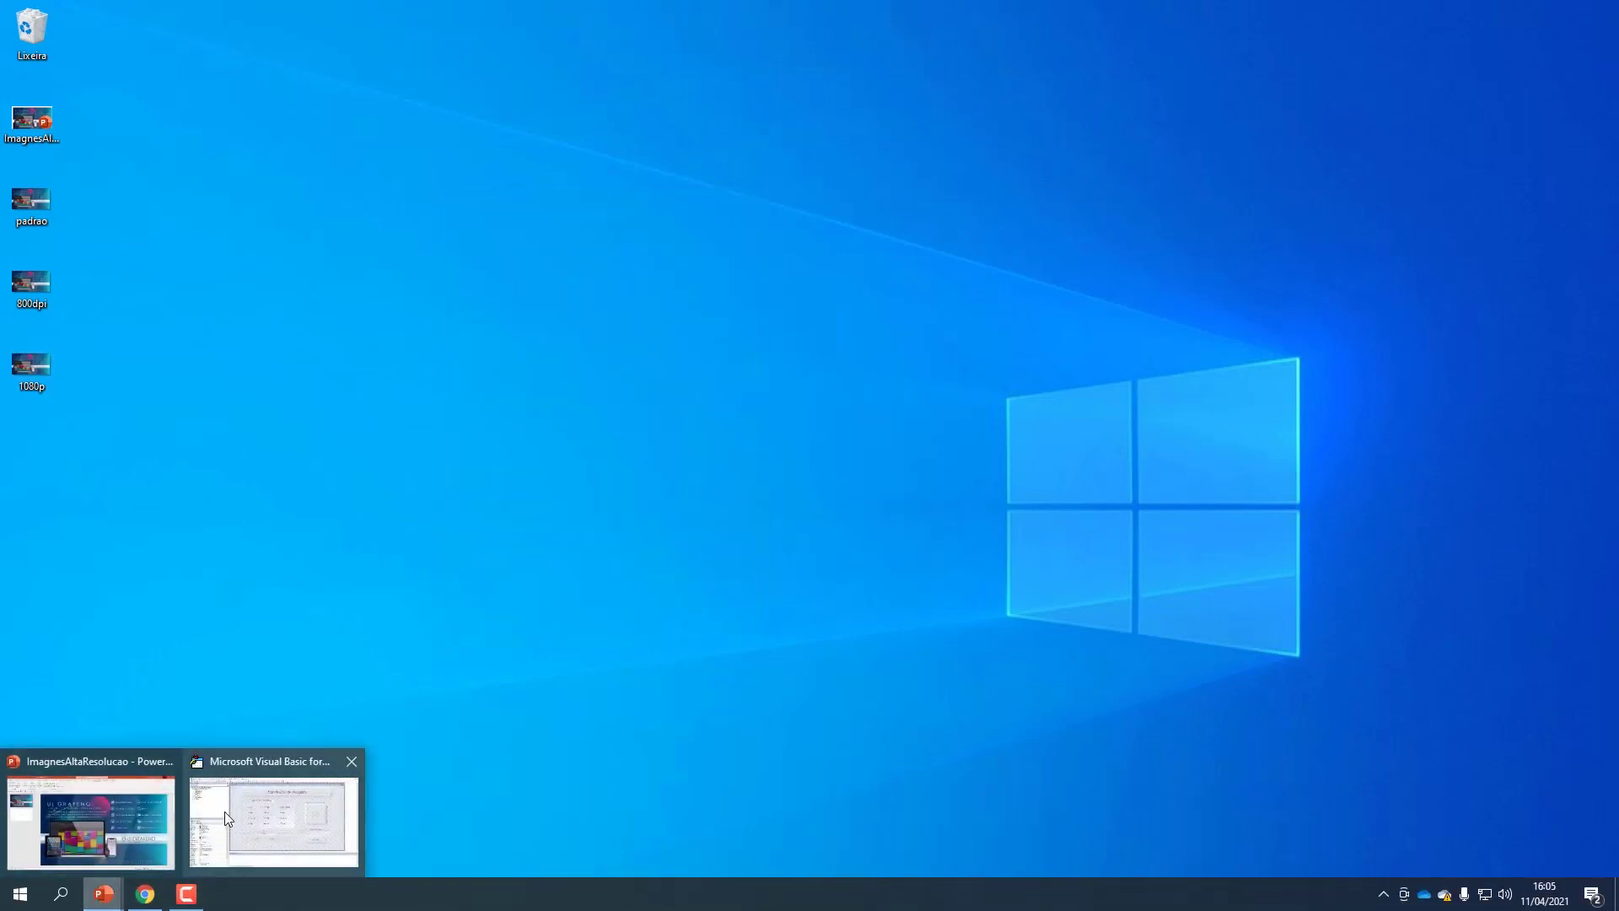
Restore the presentation and run the slideshow to launch the export form from Exportar Imagem
{"action": "left_click", "coordinate": [135, 820]}
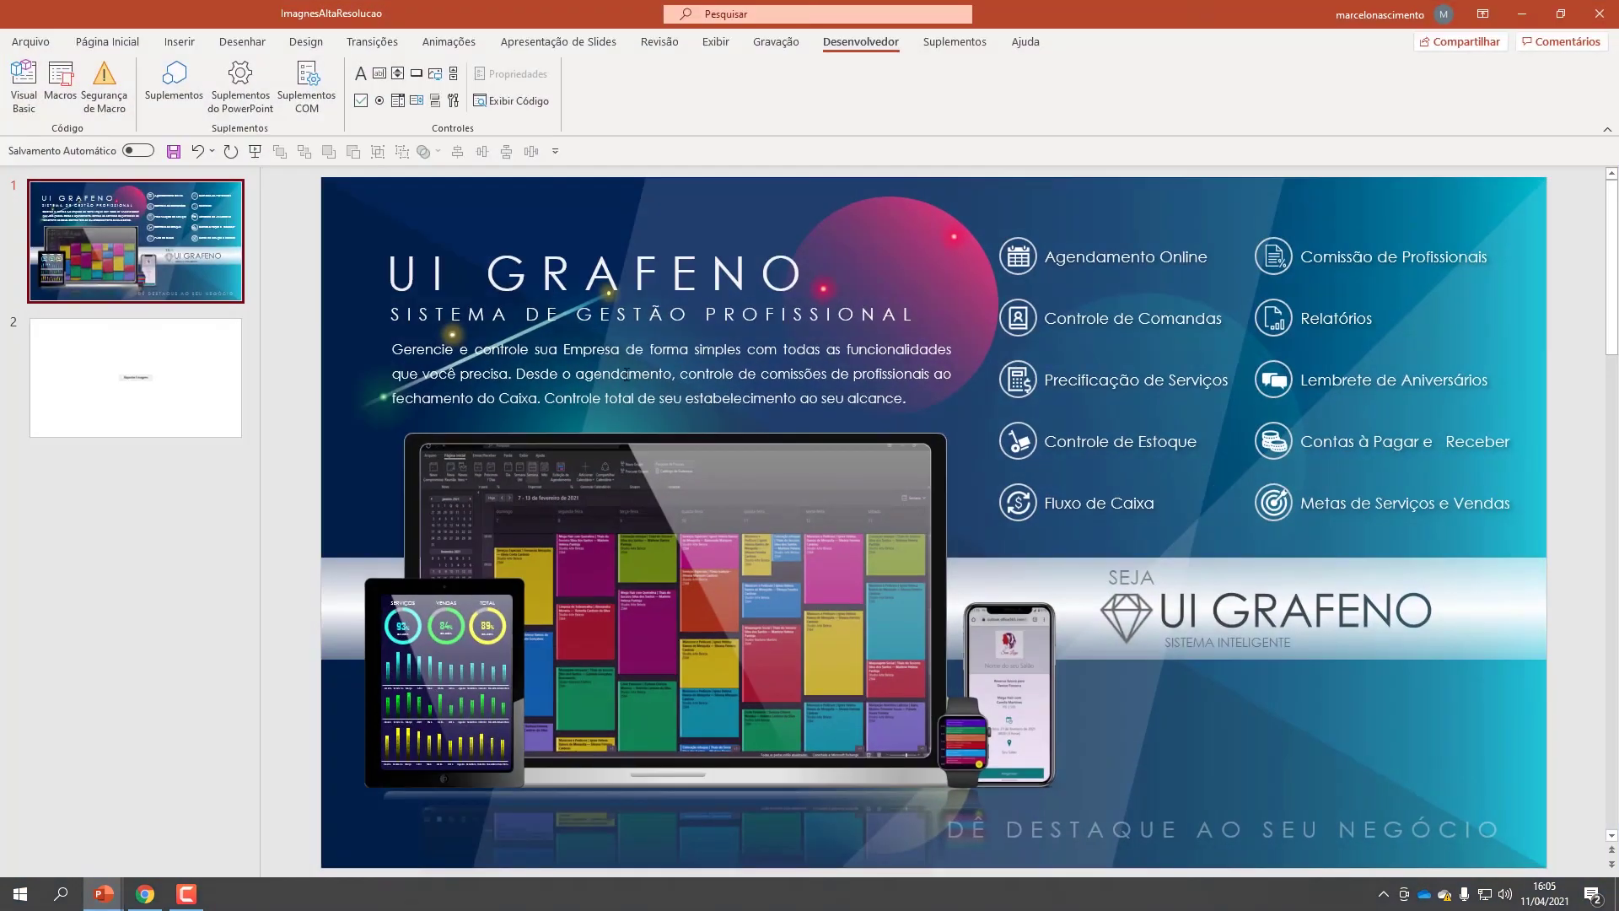
{"action": "left_click", "coordinate": [156, 381]}
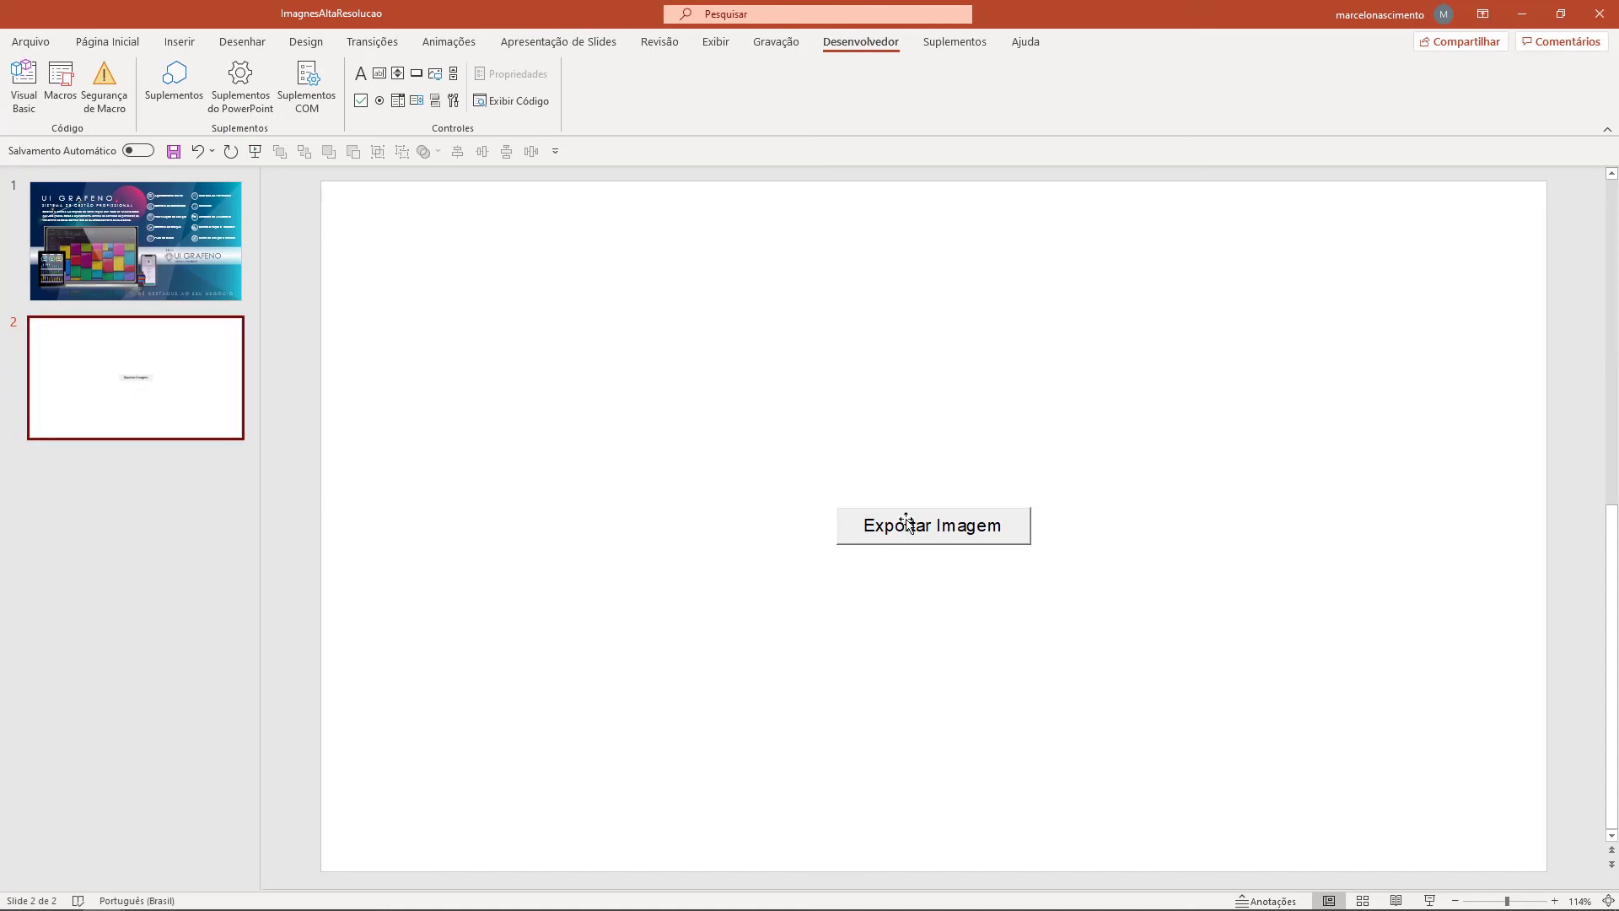
{"action": "left_click", "coordinate": [255, 152]}
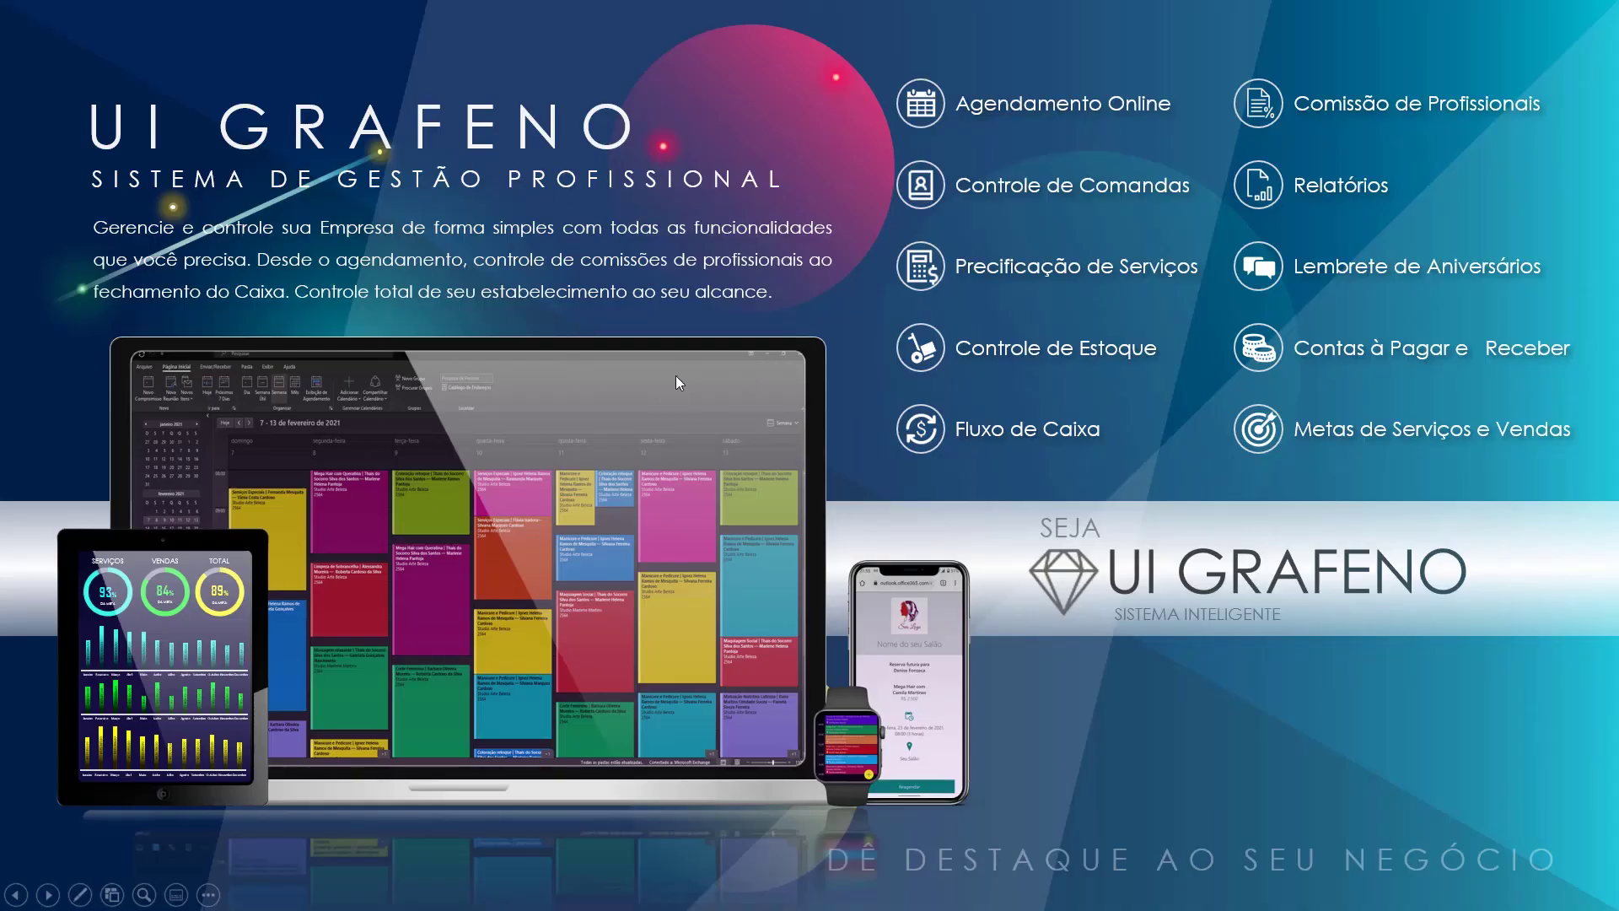
{"action": "left_click", "coordinate": [679, 394]}
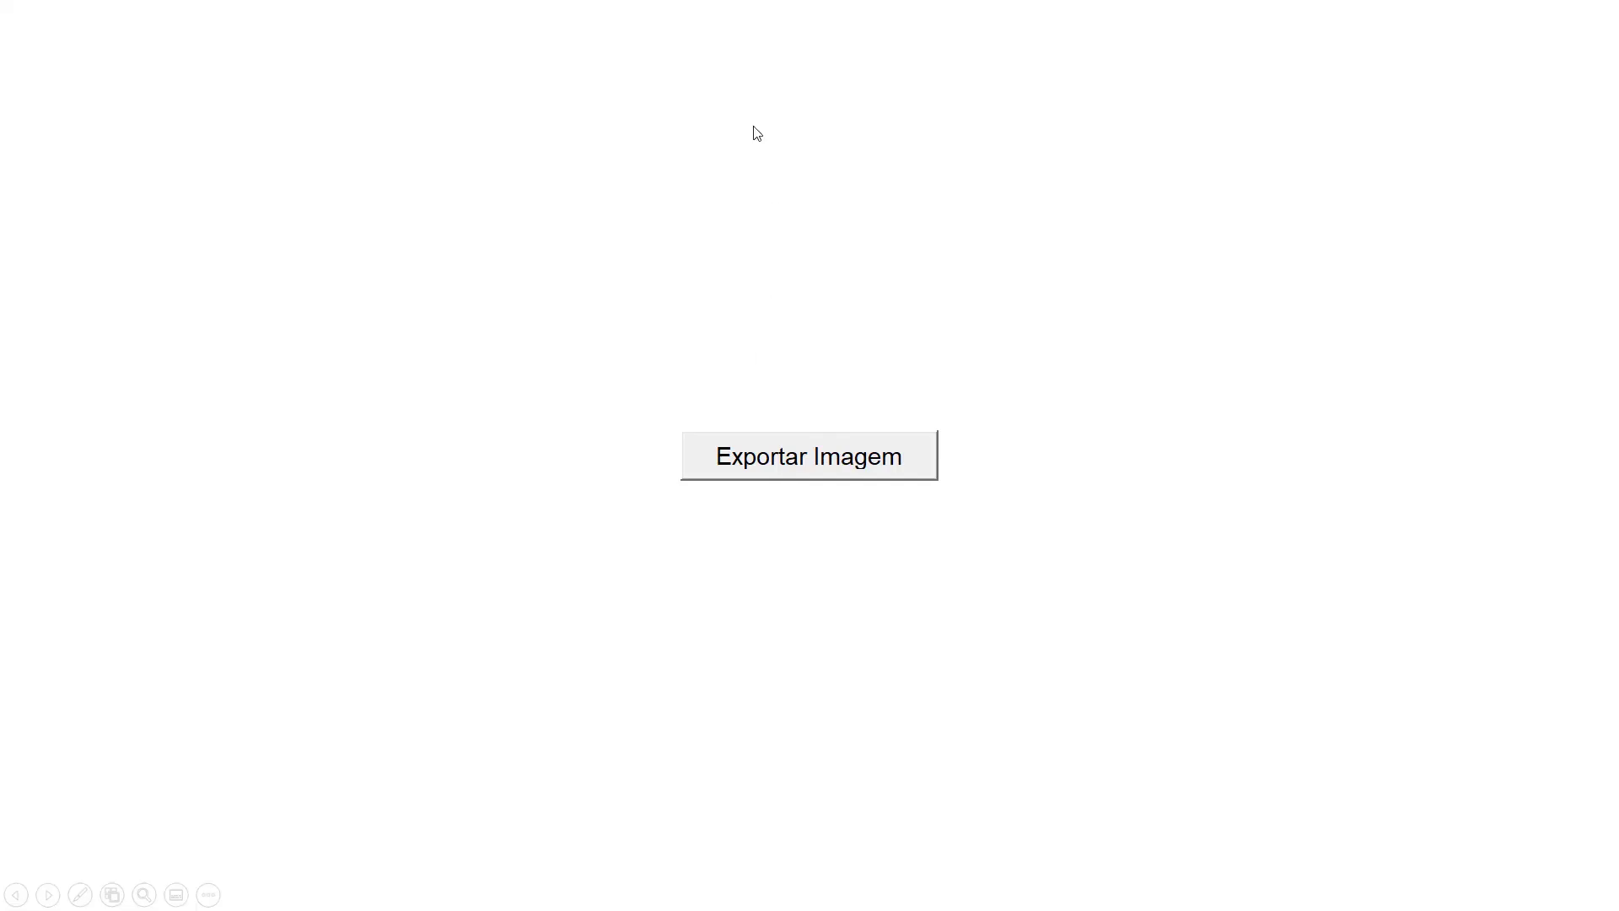
{"action": "left_click", "coordinate": [768, 460]}
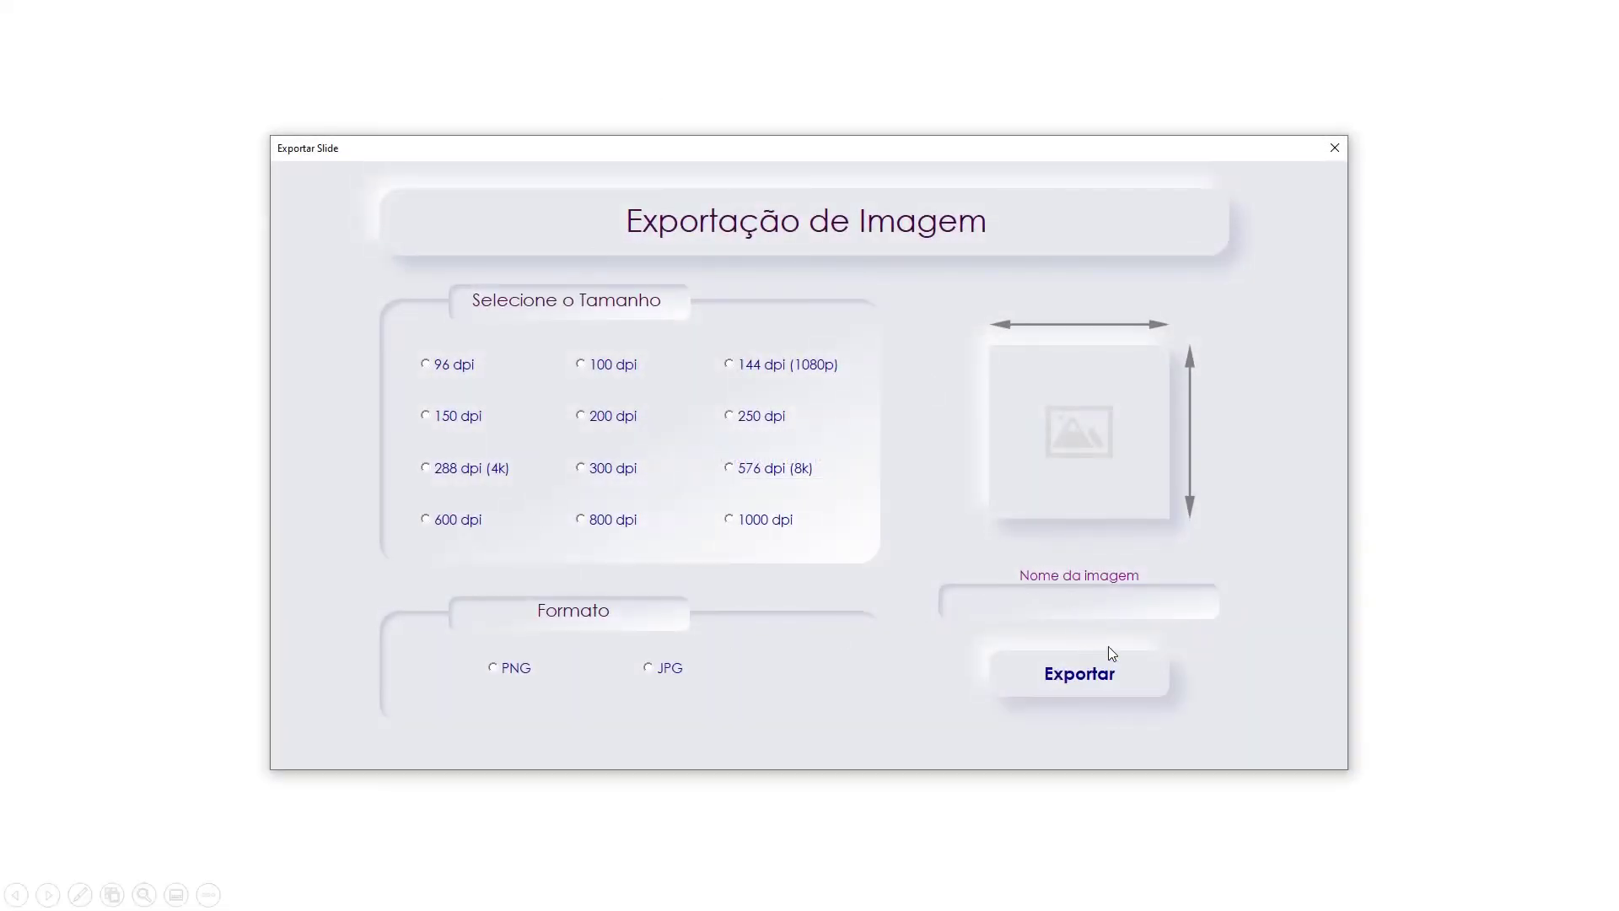
Close the export form, end the slideshow, and select the Exportar Imagem button on slide 2
{"action": "left_click", "coordinate": [1329, 146]}
{"action": "key", "text": "Escape"}
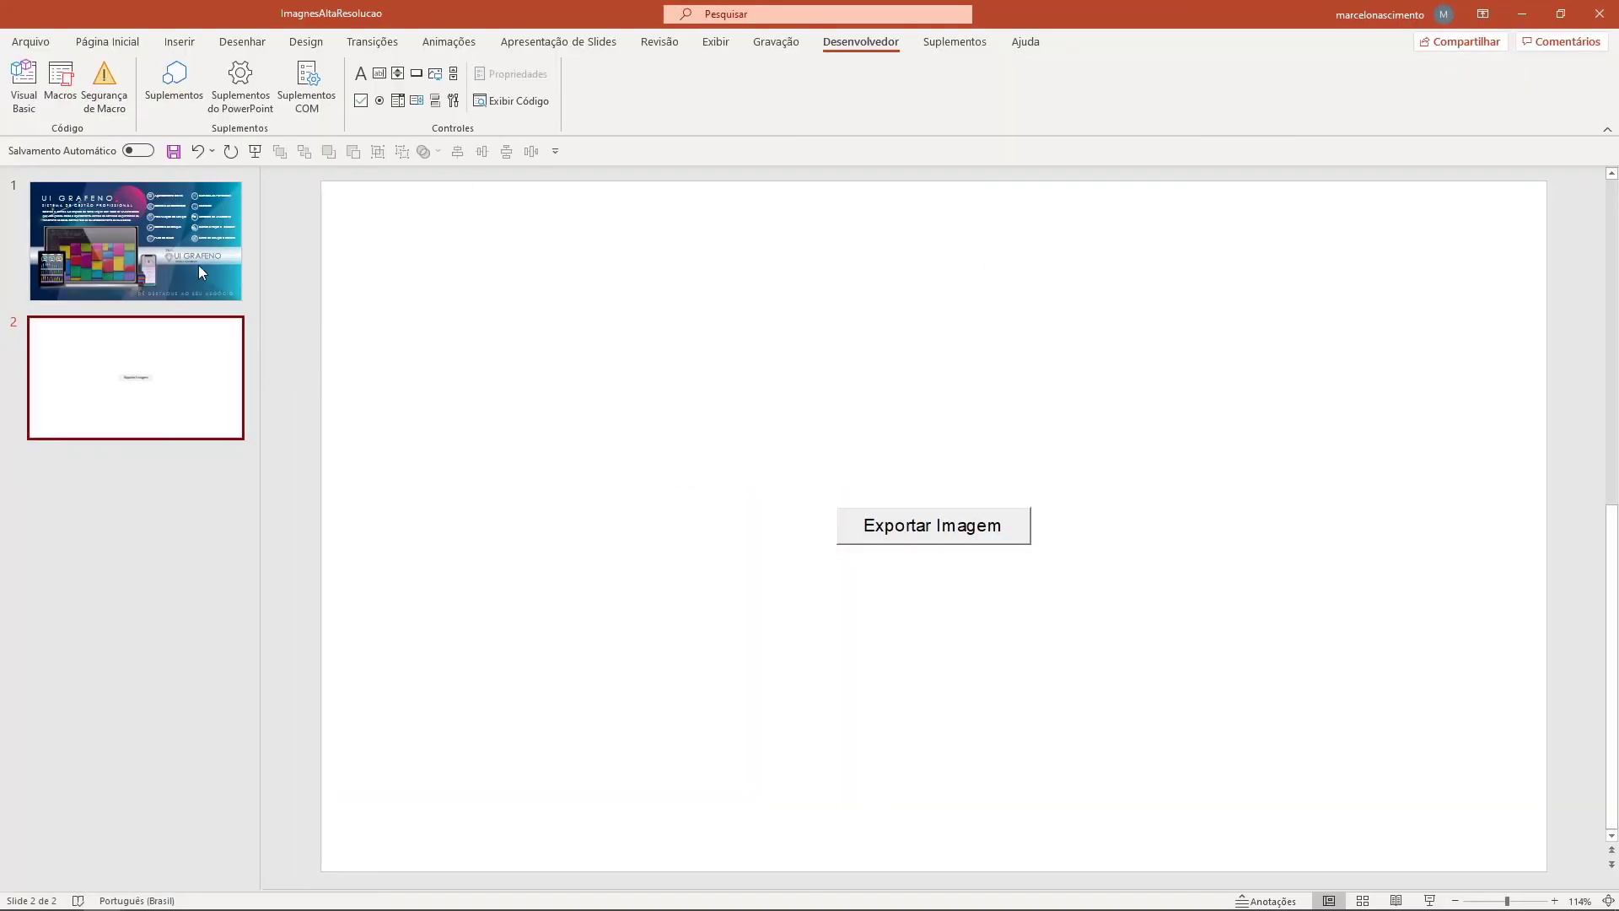
{"action": "left_click", "coordinate": [955, 528]}
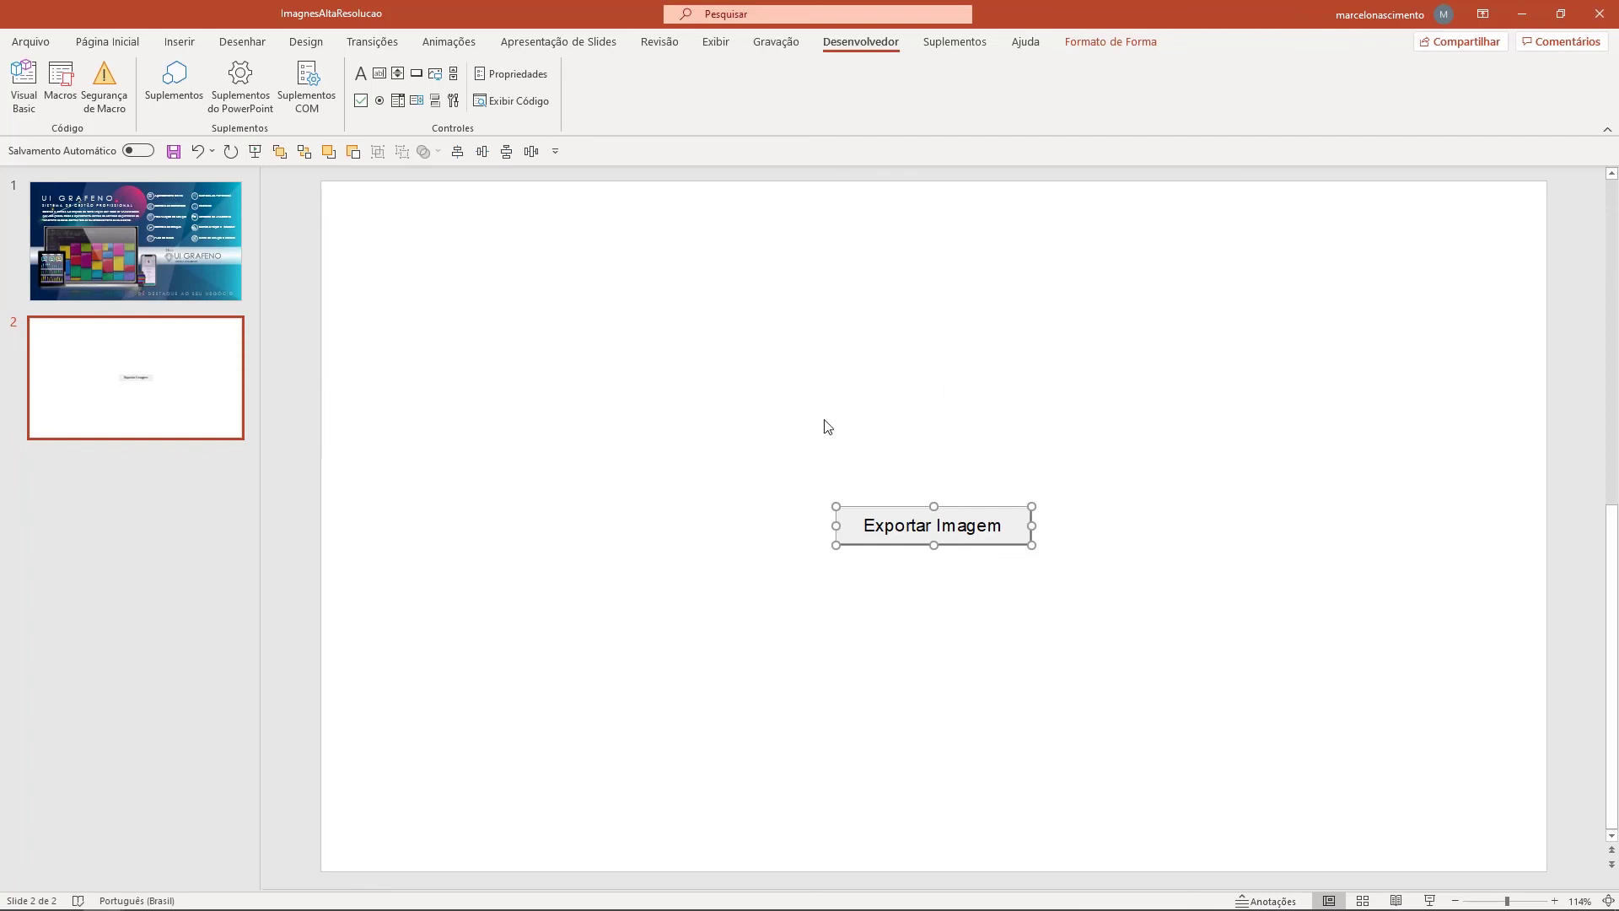